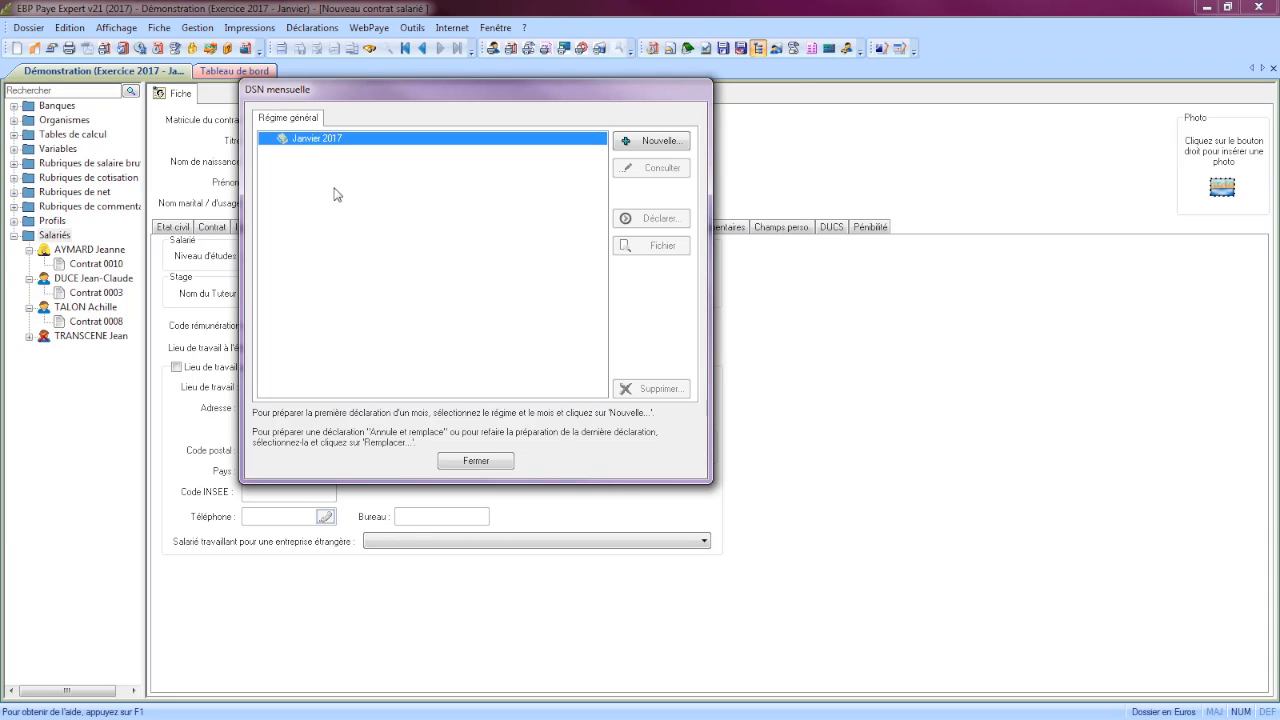
# Prepare a new complete monthly DSN for Janvier 2017, accepting the establishment's SIRET and leaving the annual fiscal liabilities excluded.
pyautogui.click(668, 141)
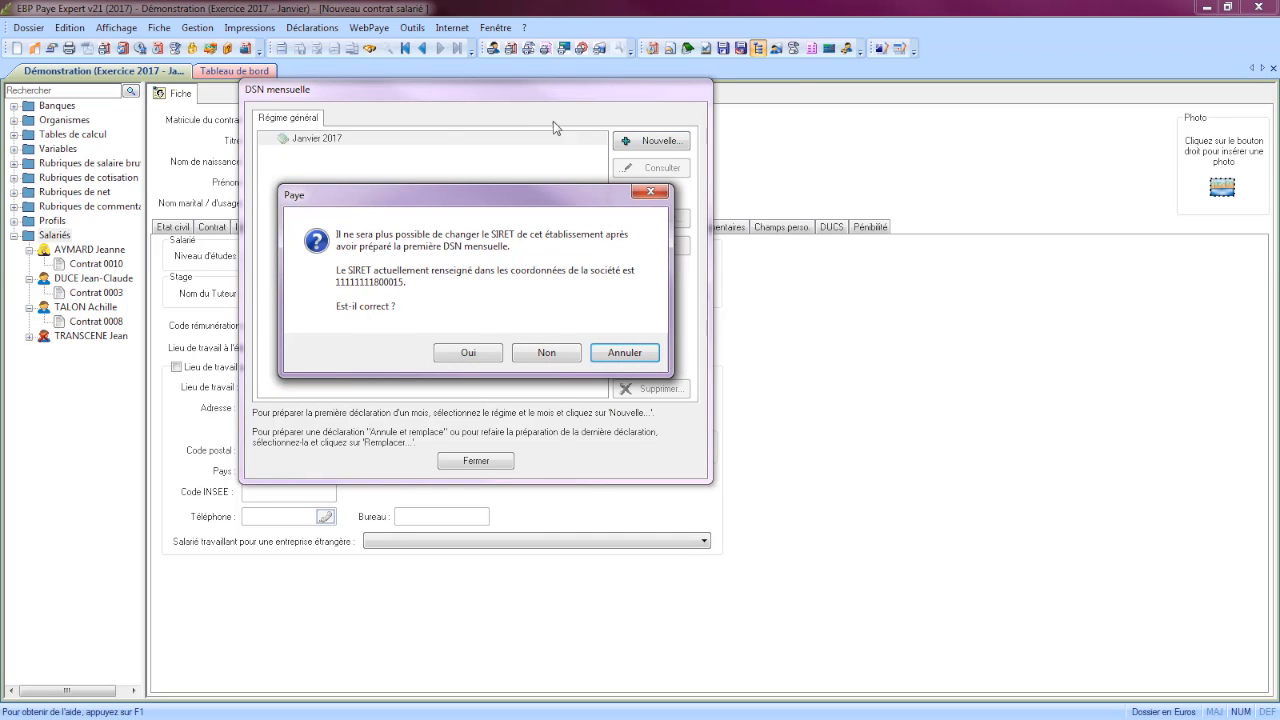
pyautogui.click(448, 357)
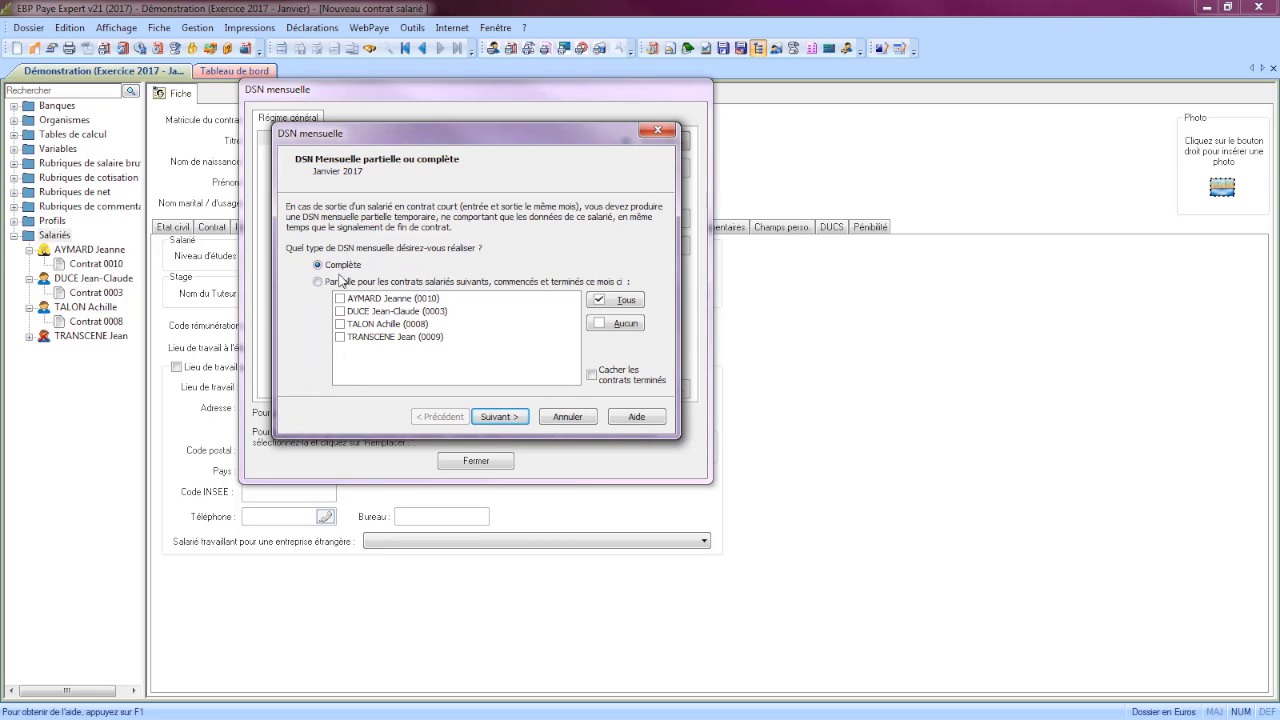
pyautogui.click(495, 417)
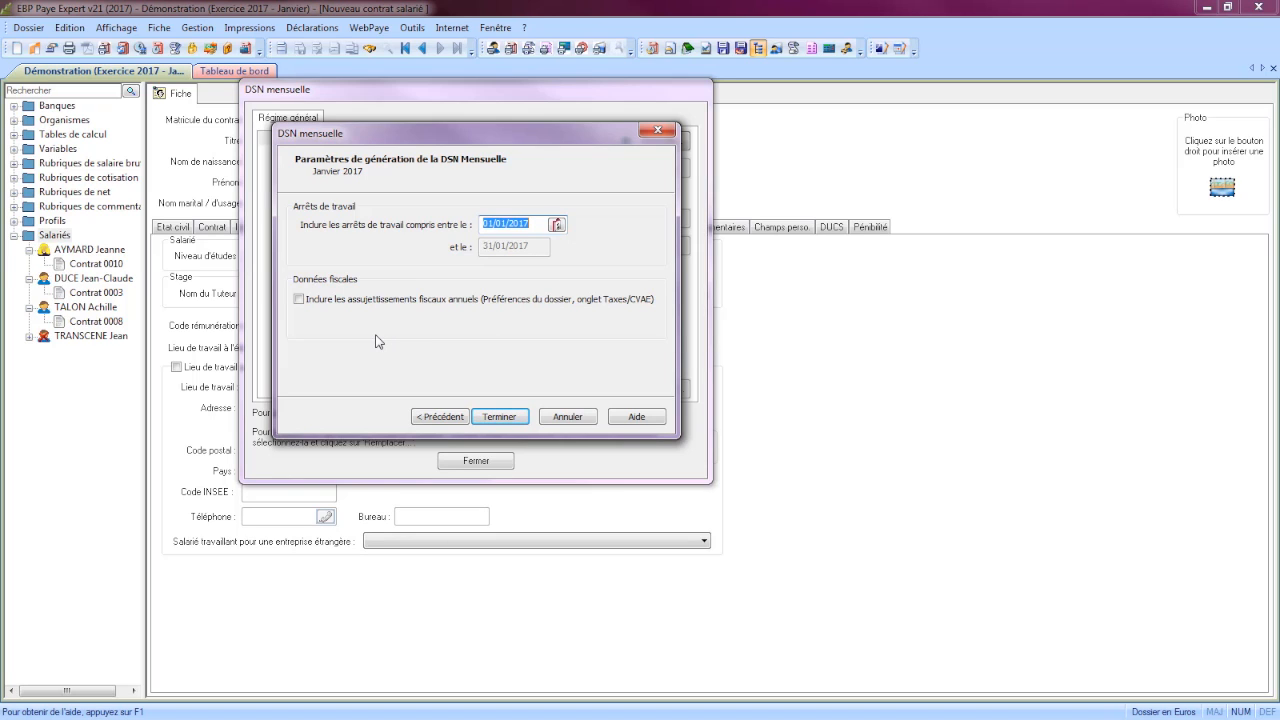
pyautogui.click(298, 299)
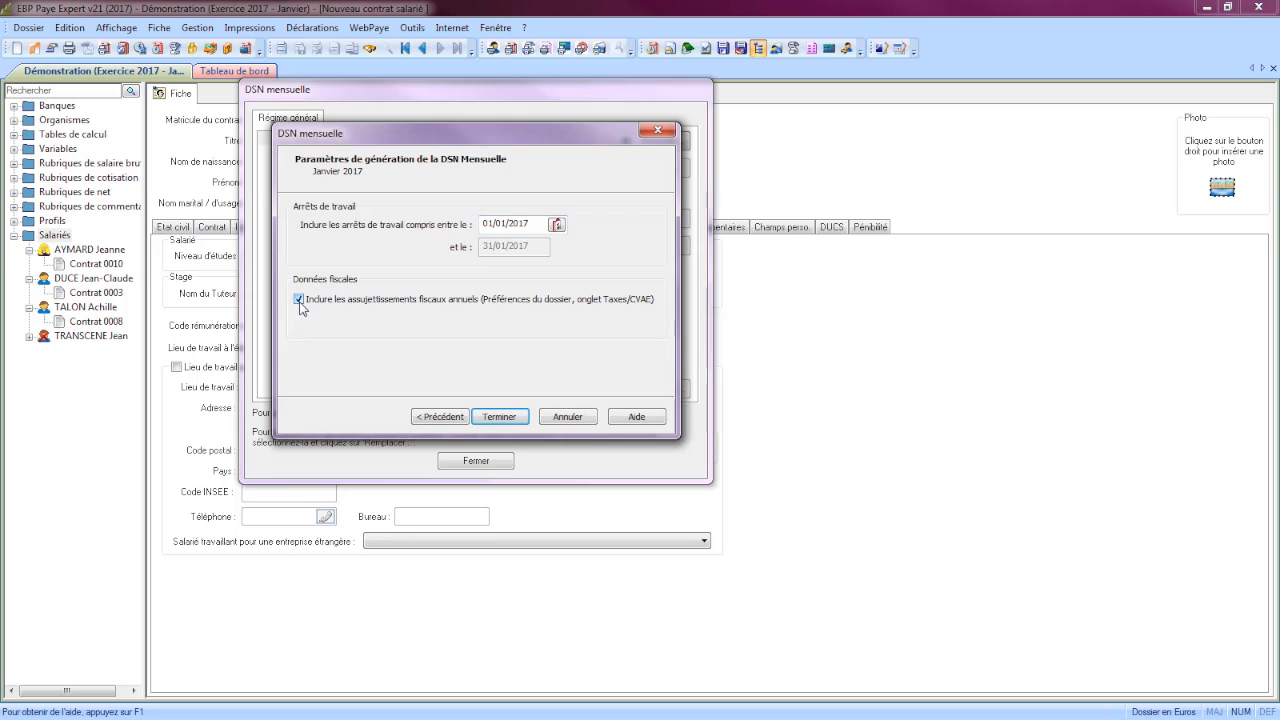
pyautogui.click(299, 300)
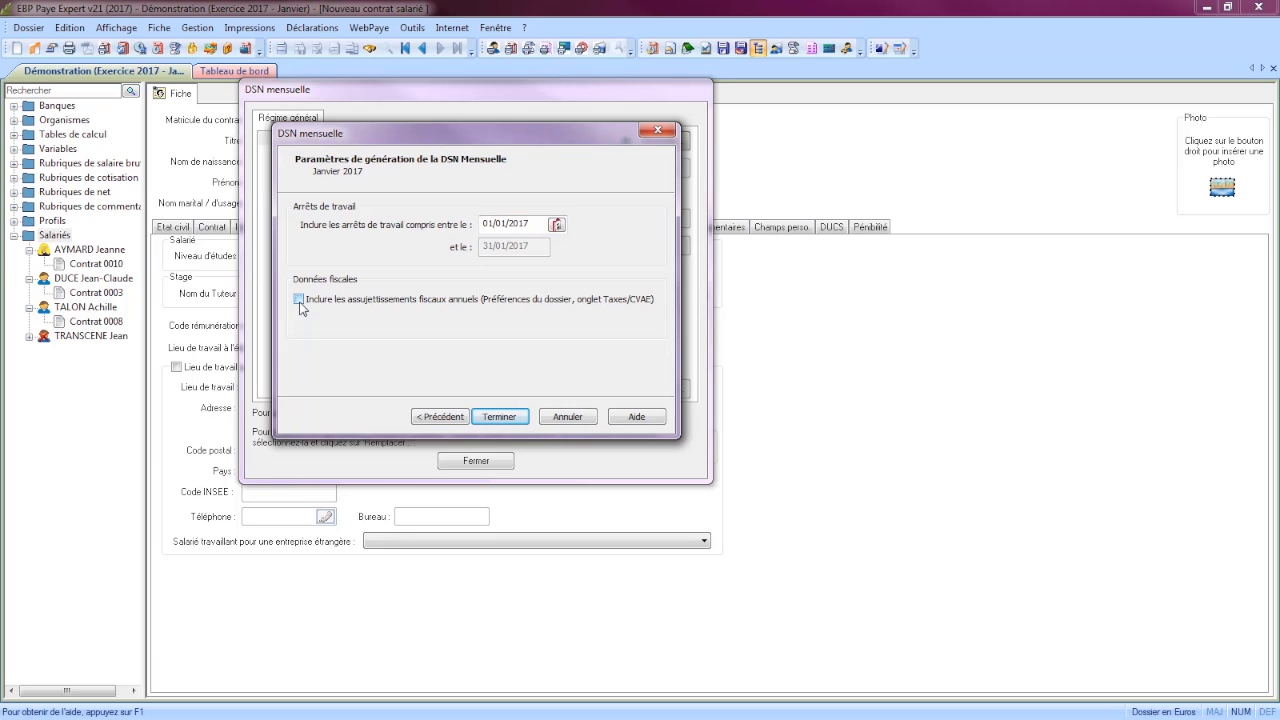
pyautogui.click(500, 417)
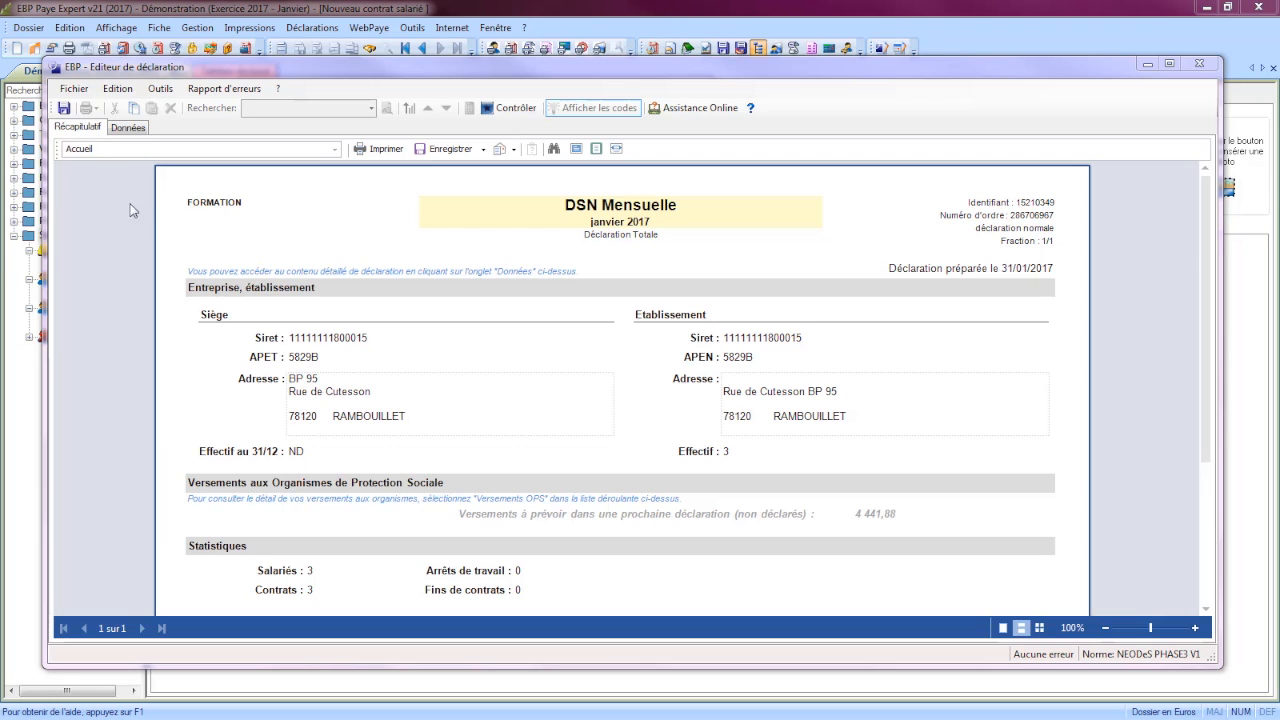
# View the Arrêt de travail and Cotisations URSSAF summaries of the declaration.
pyautogui.click(335, 149)
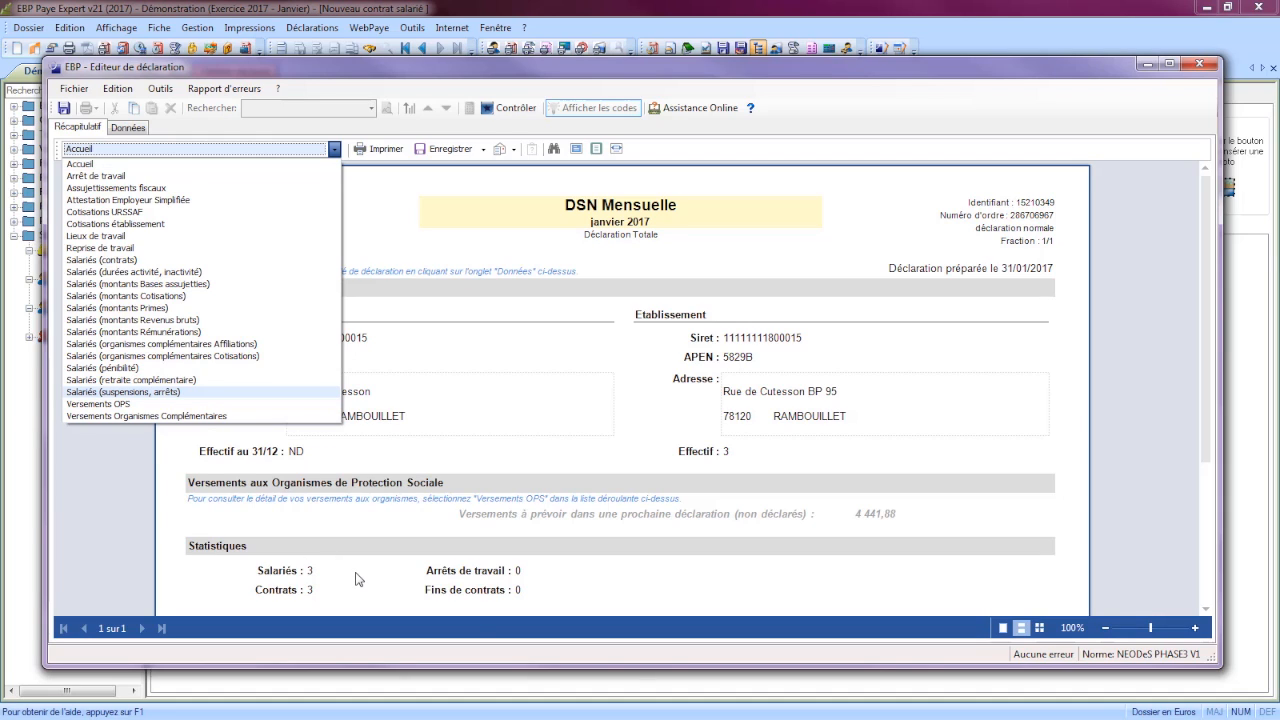
pyautogui.click(104, 177)
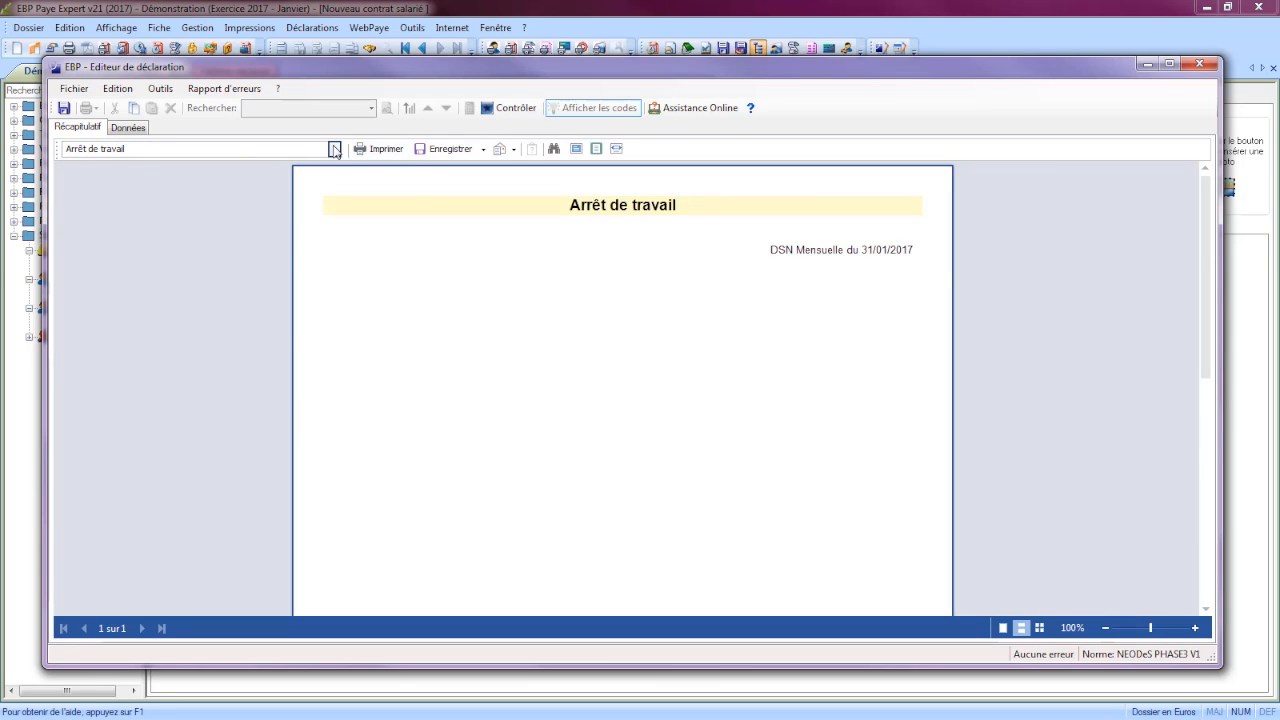
pyautogui.click(334, 149)
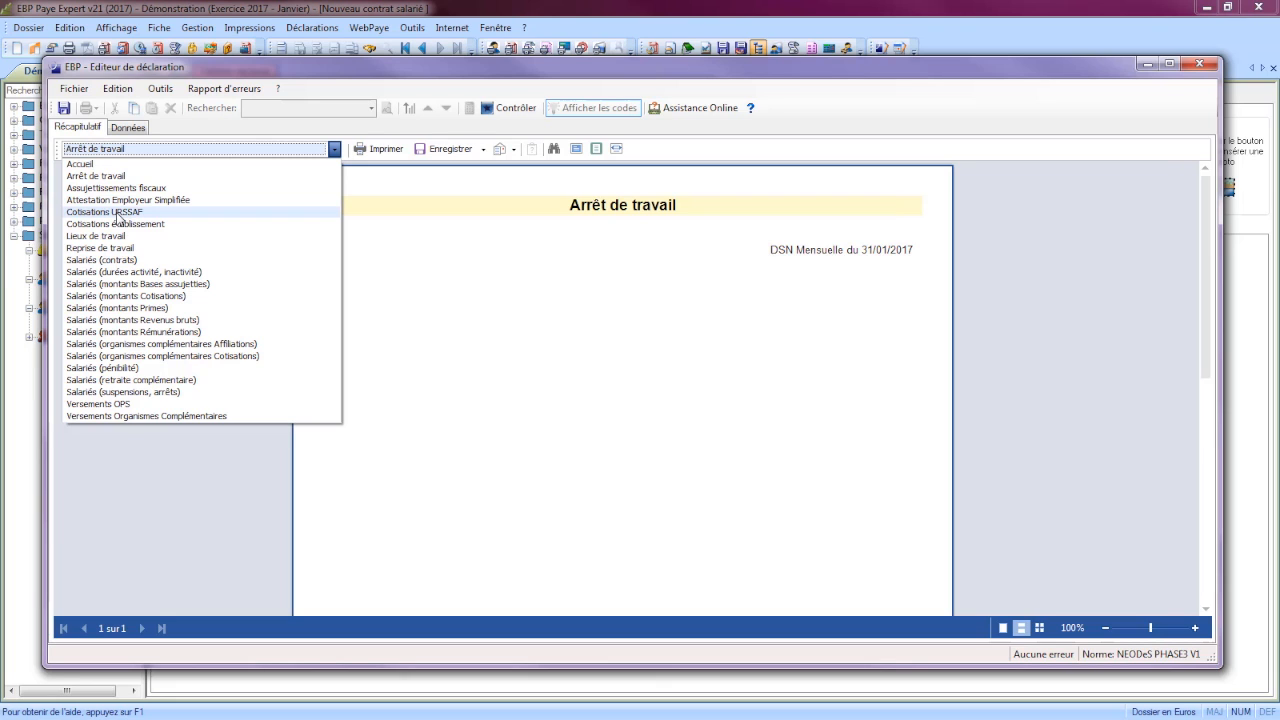
pyautogui.click(116, 212)
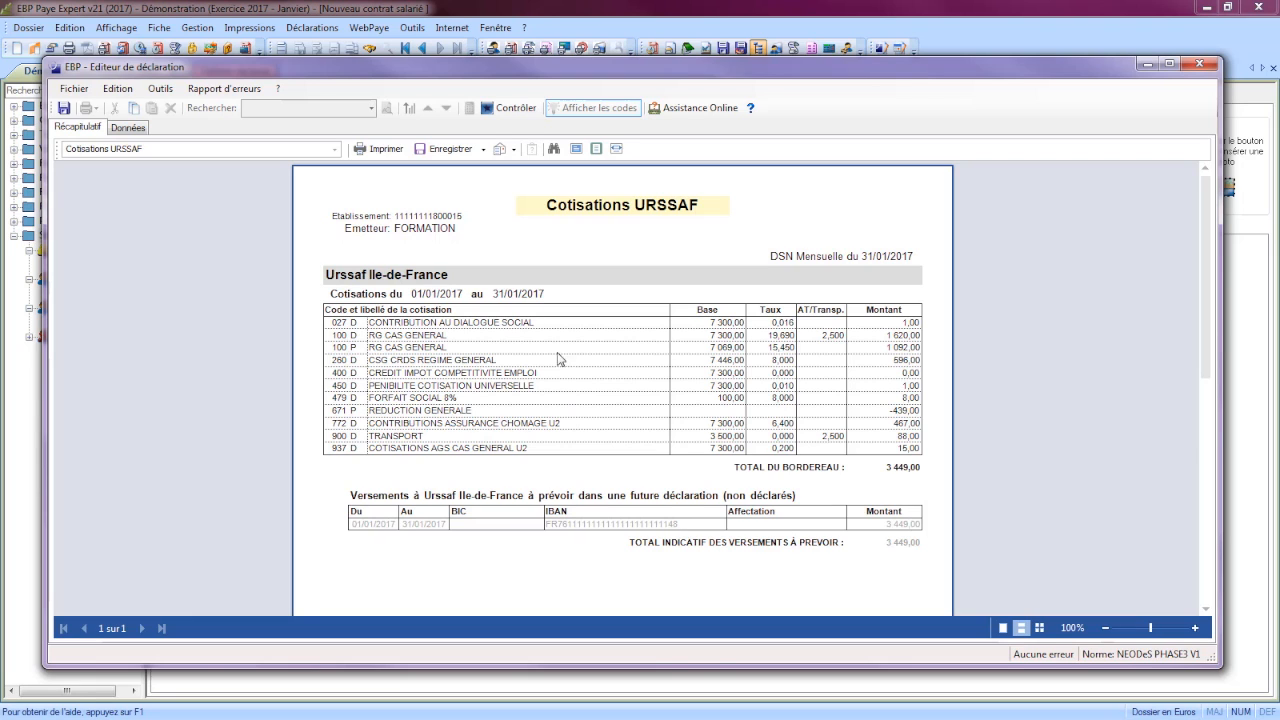
# View the employee contracts summary and the employees' contribution amounts summary.
pyautogui.click(334, 149)
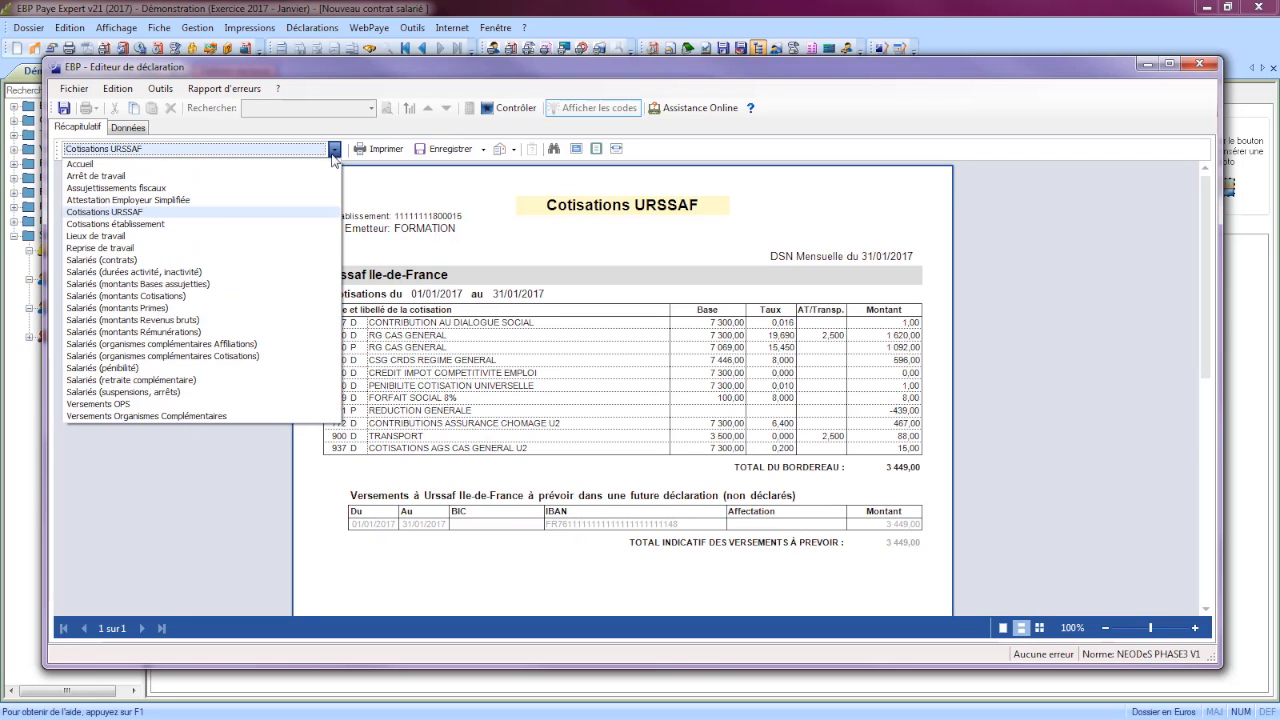
pyautogui.click(170, 262)
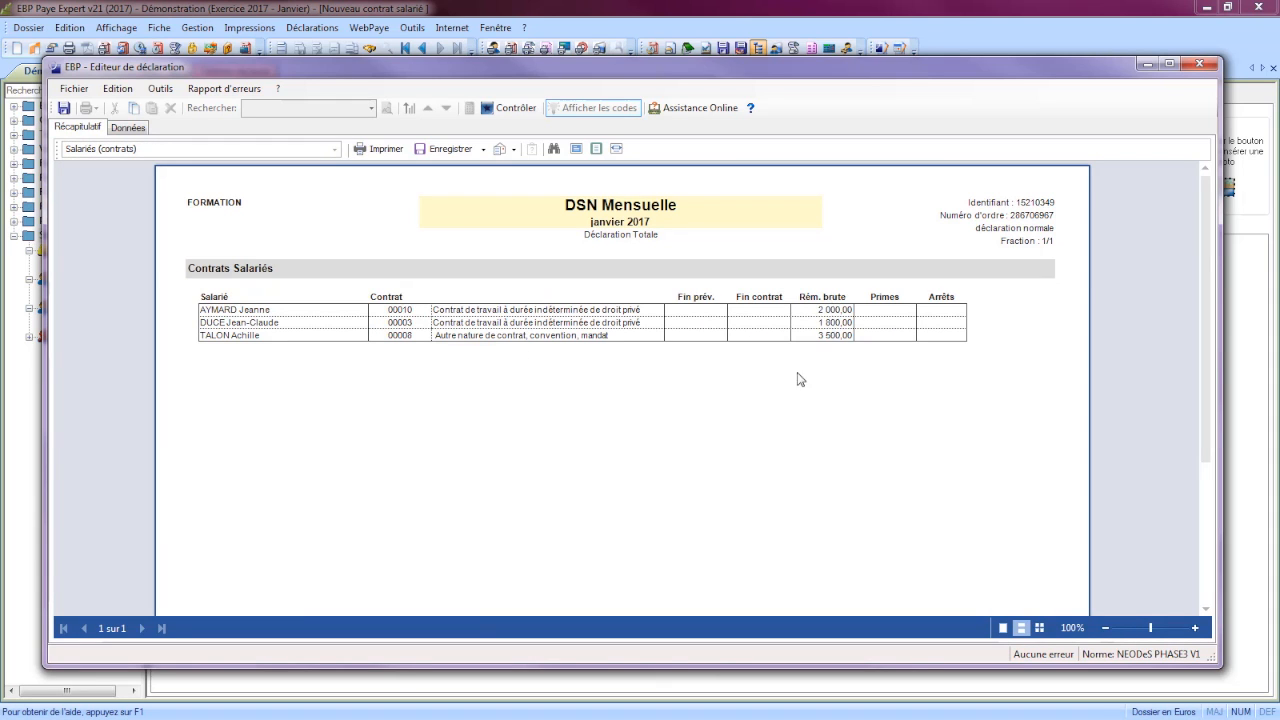
pyautogui.click(334, 148)
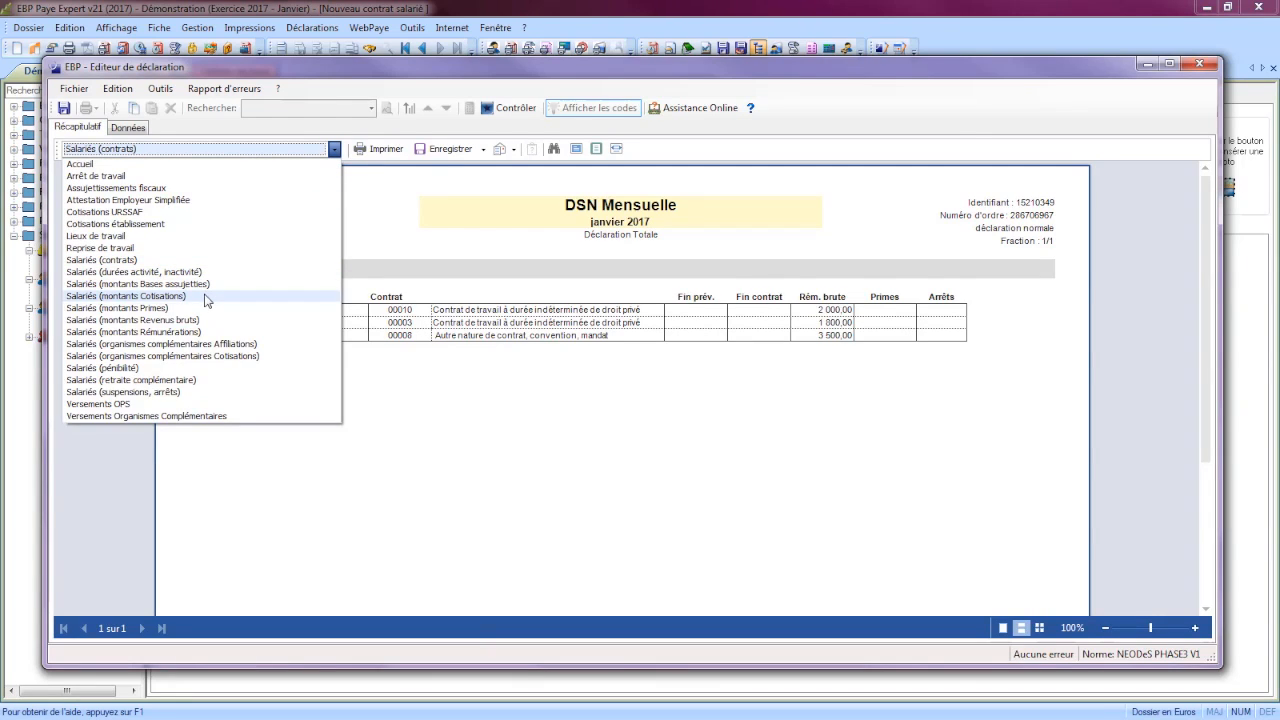
pyautogui.click(148, 297)
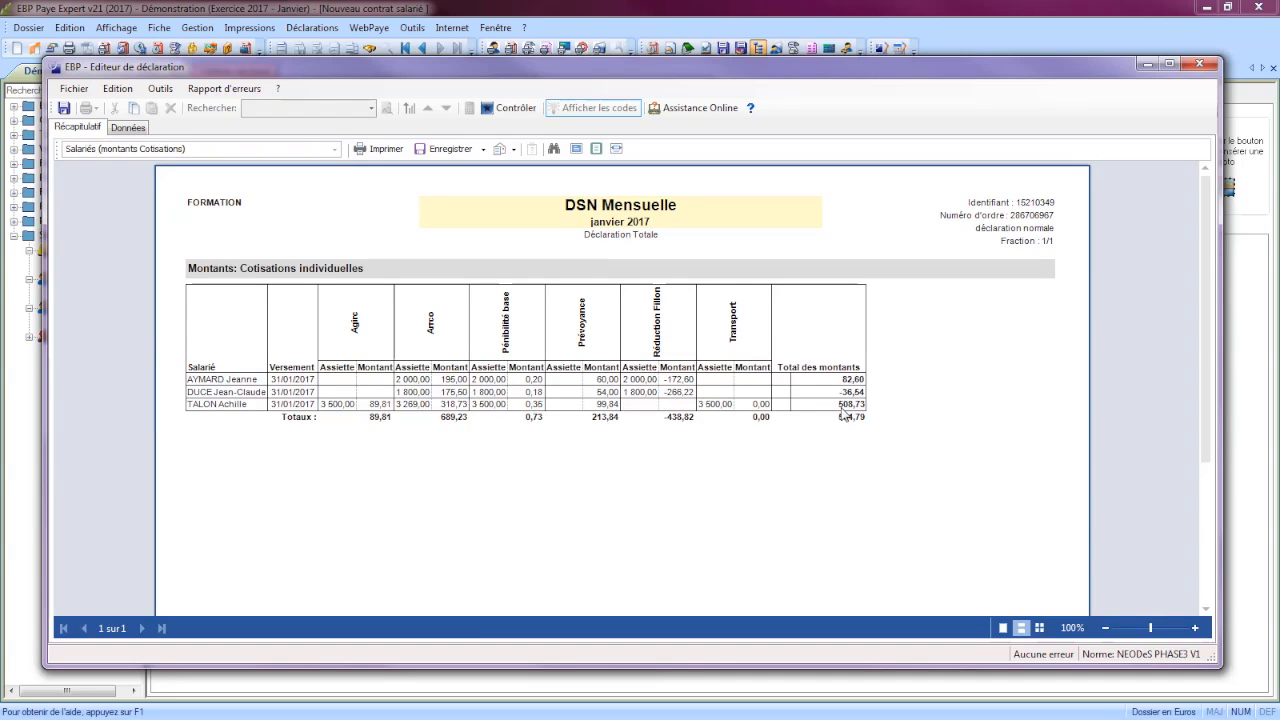
# Review the employees' remuneration amounts summary and the Salariés (pénibilité) summary.
pyautogui.click(334, 149)
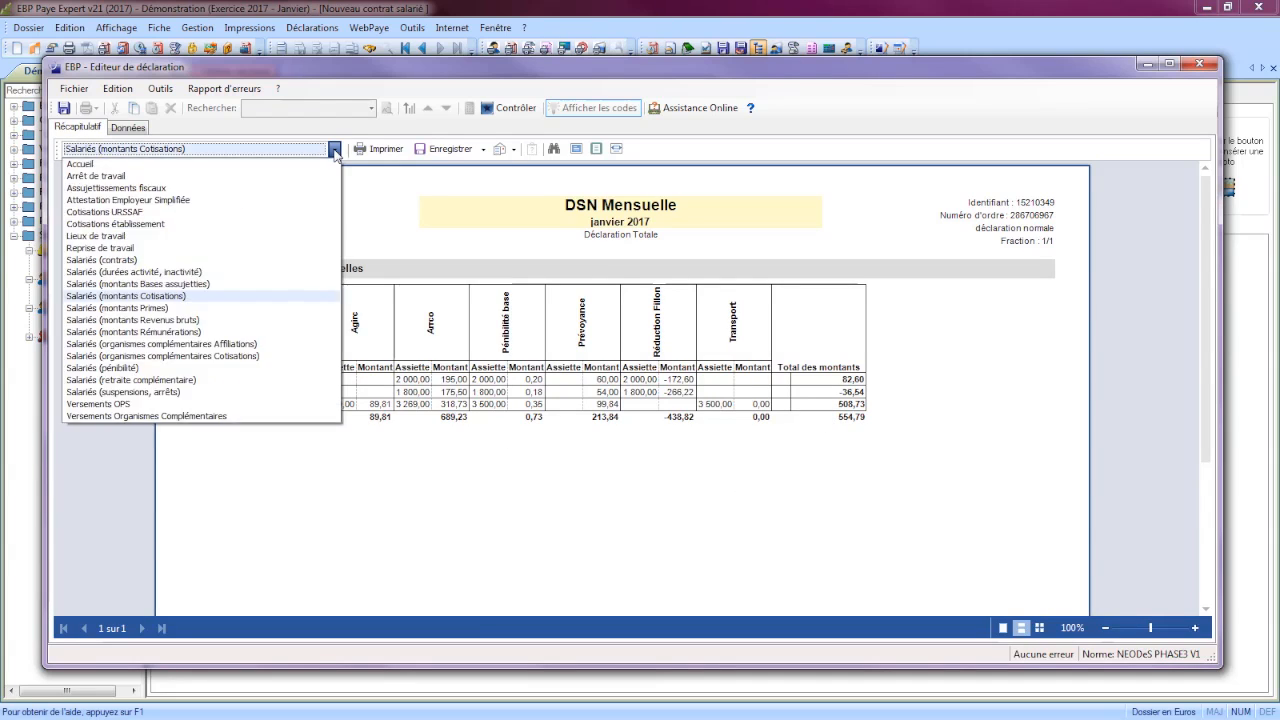
pyautogui.click(157, 332)
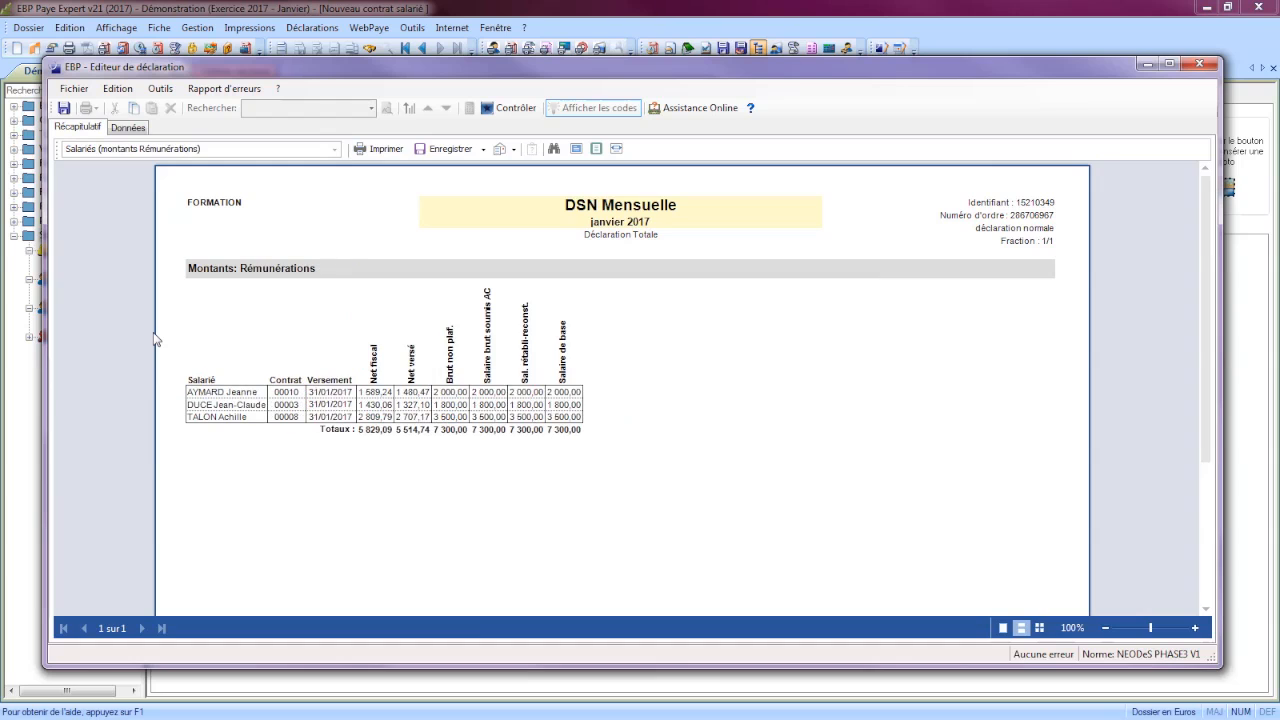
pyautogui.click(334, 150)
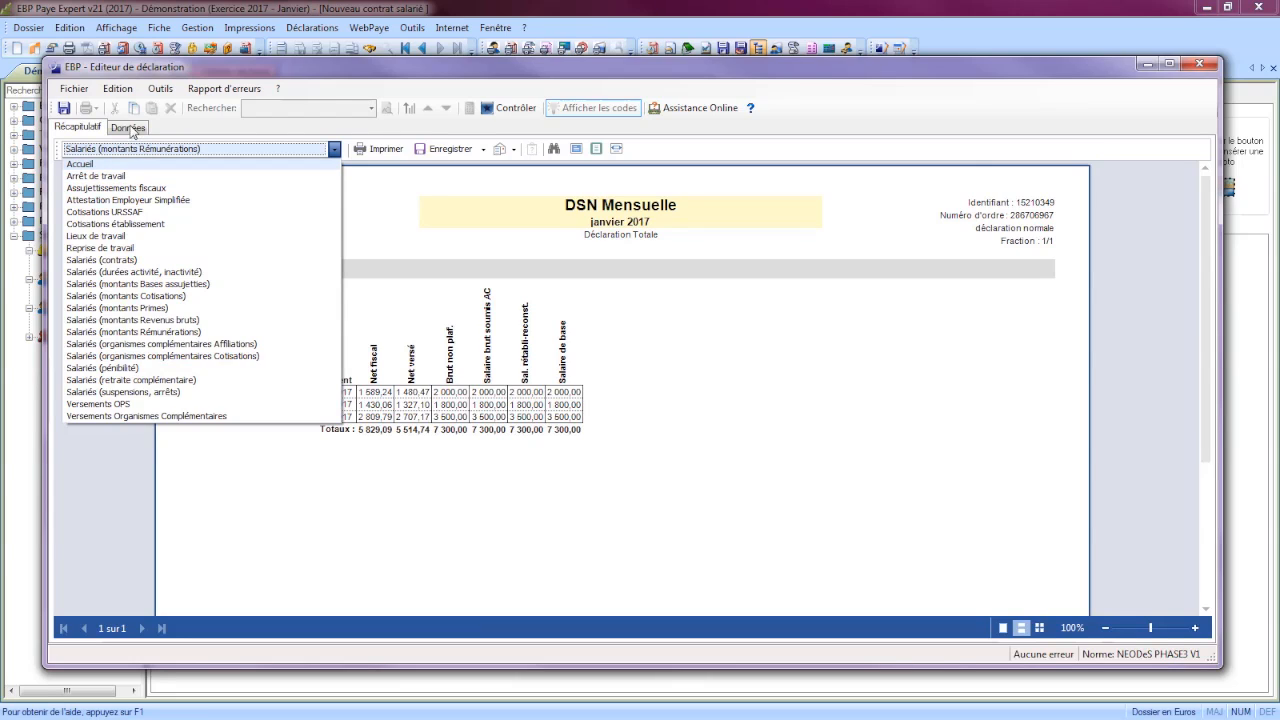
pyautogui.click(106, 370)
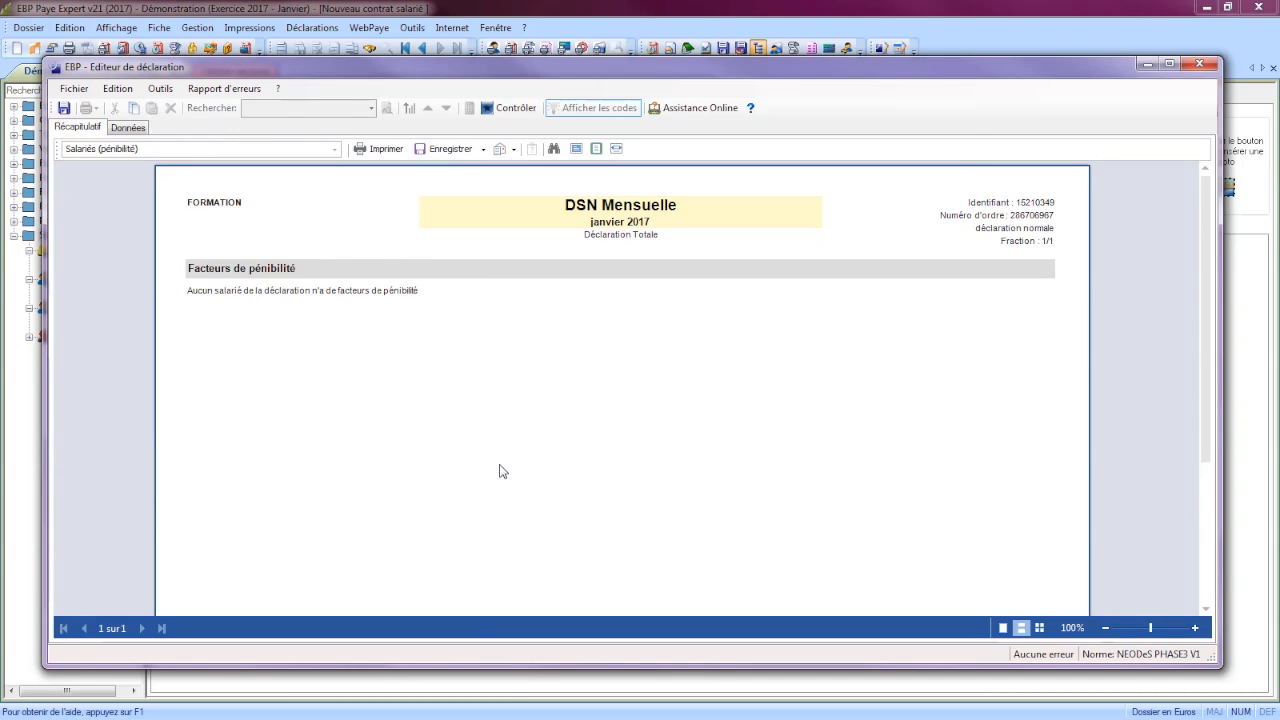
# Compare the Versements OPS summary with the Versements Organismes Complémentaires summary, viewing each one twice.
pyautogui.click(335, 149)
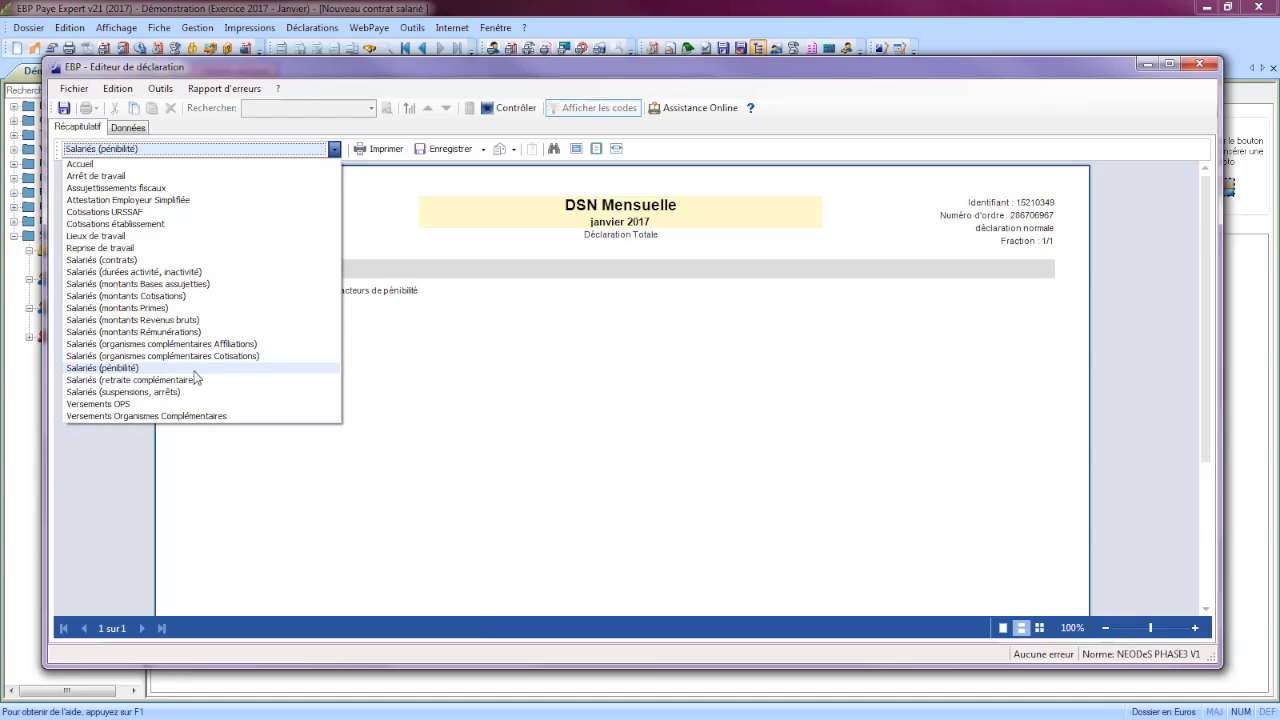
pyautogui.click(103, 405)
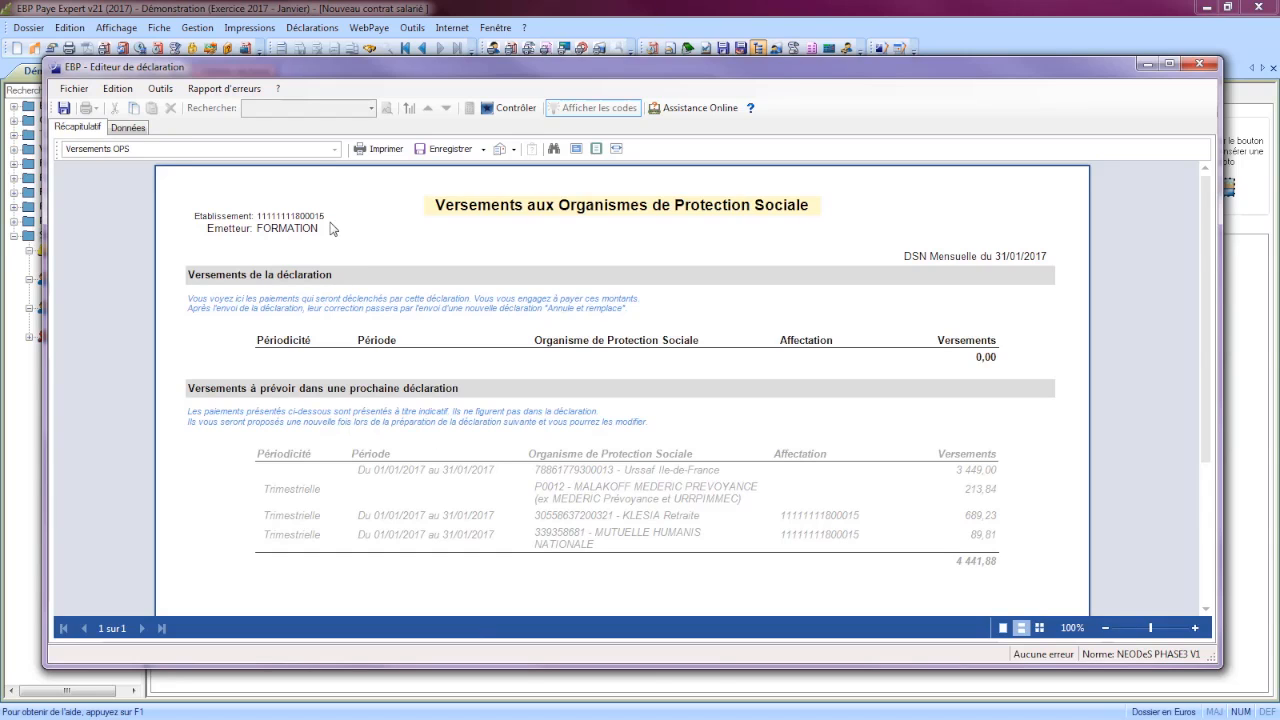
pyautogui.click(334, 149)
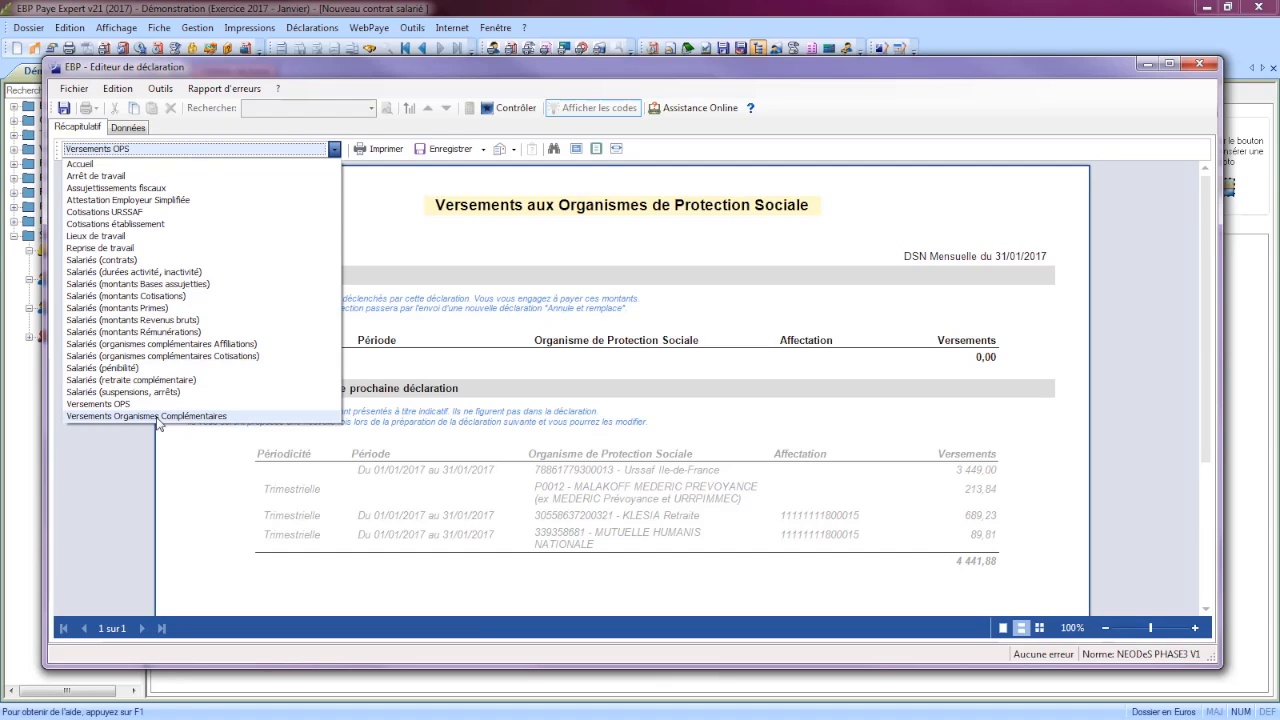
pyautogui.click(146, 416)
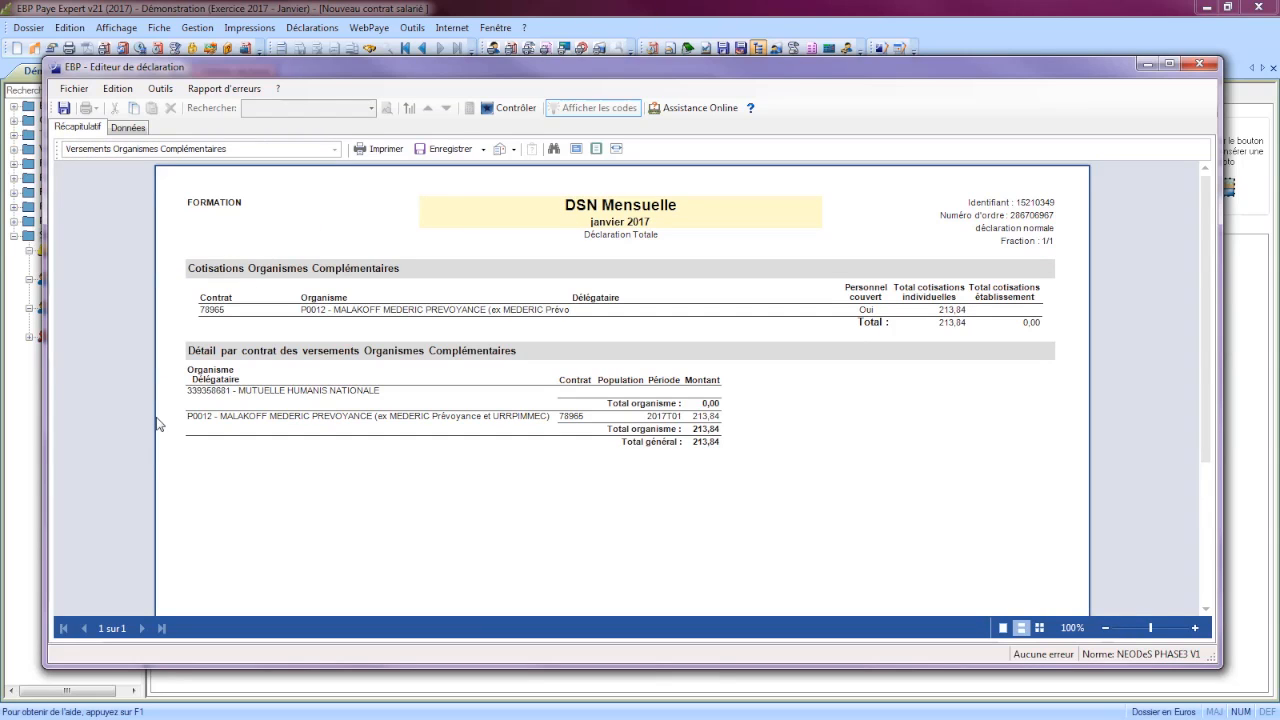
pyautogui.click(334, 149)
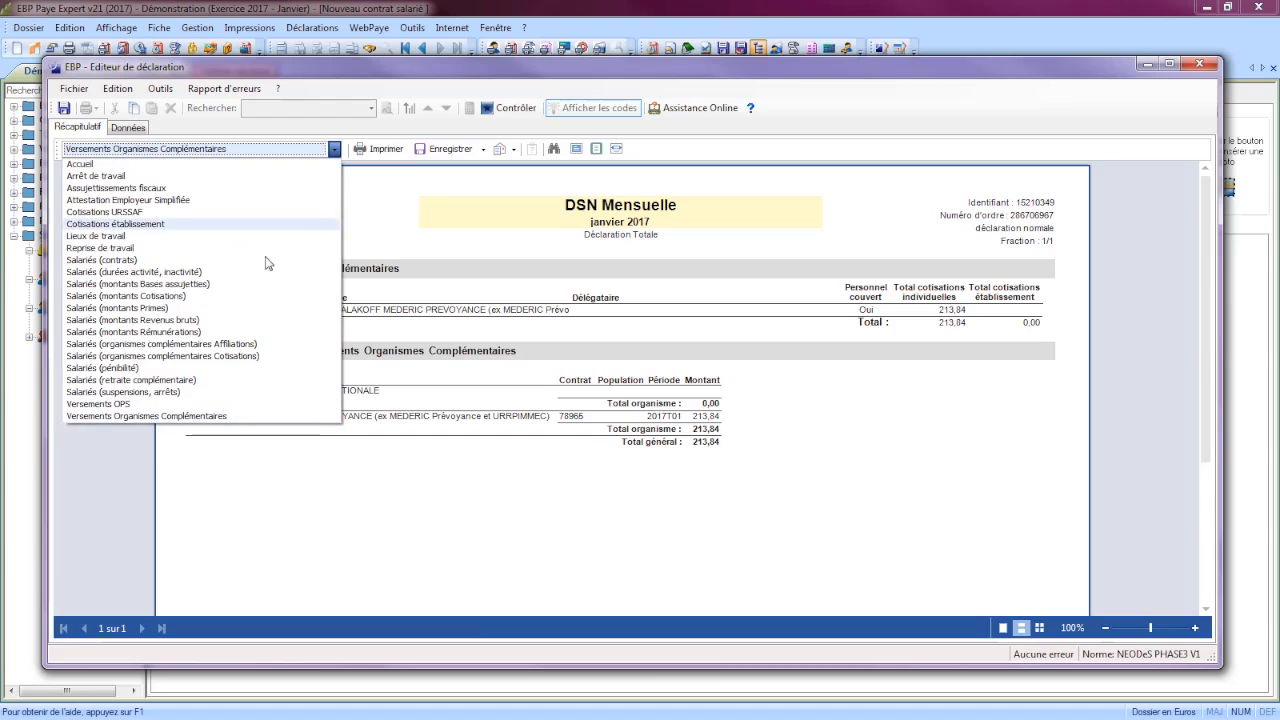
pyautogui.click(150, 404)
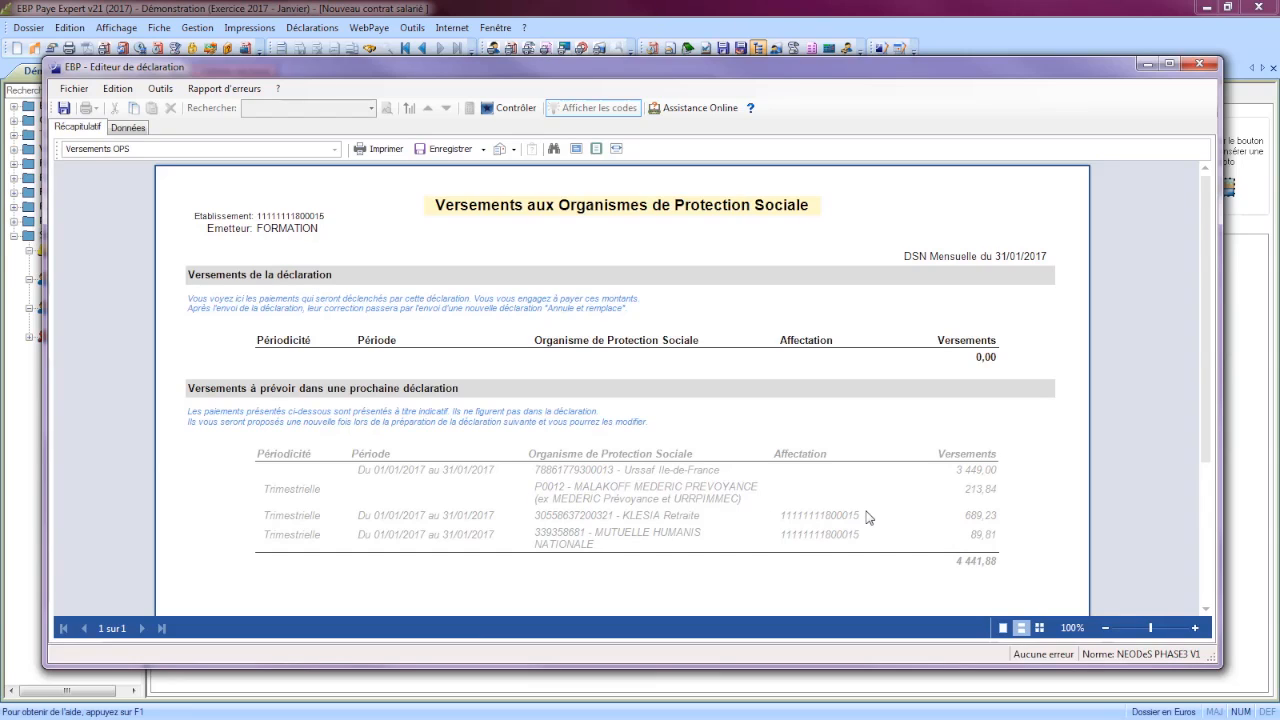
pyautogui.click(334, 149)
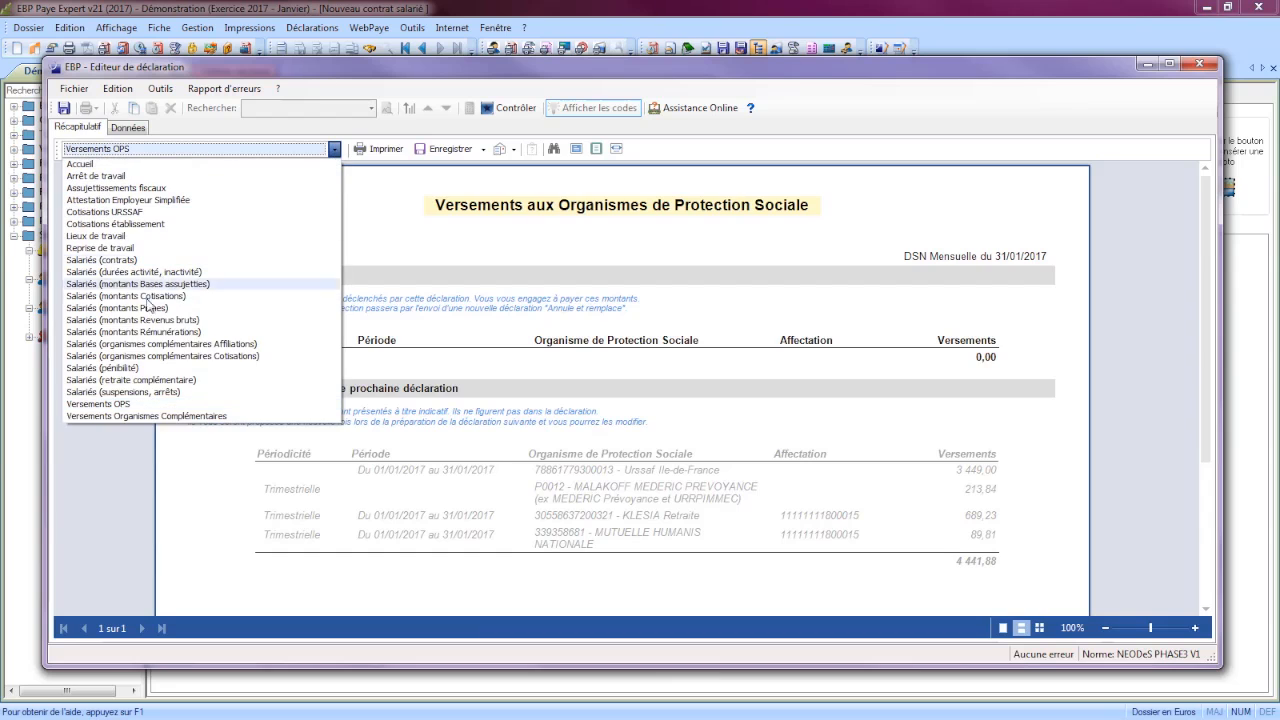
pyautogui.click(140, 423)
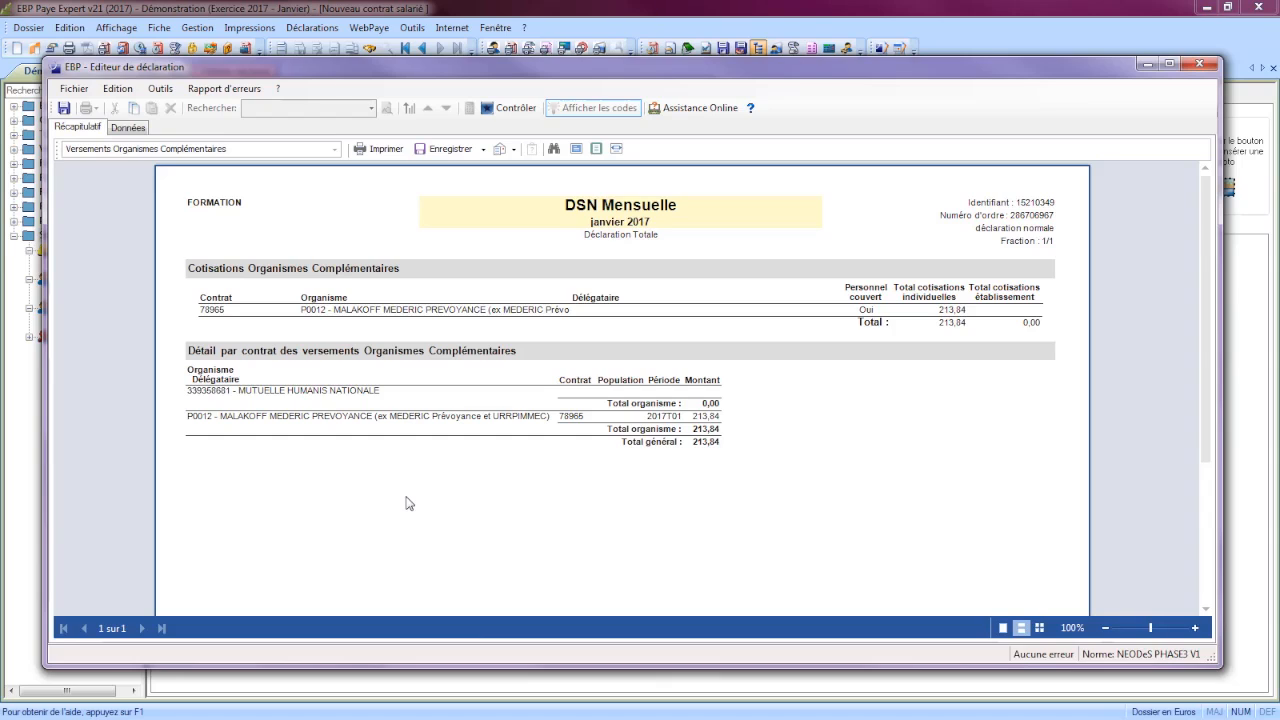
# Open the declaration's detailed data at the Emetteur block and toggle the display of codes off and back on.
pyautogui.click(127, 128)
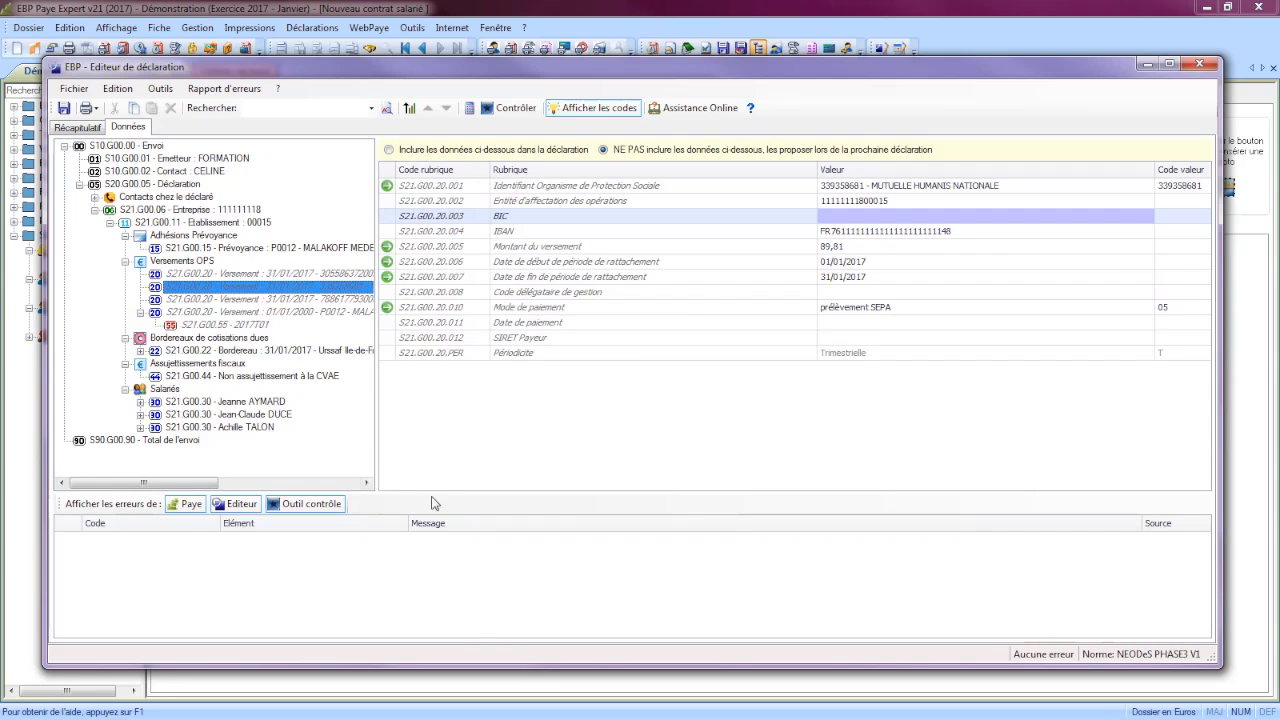
pyautogui.click(125, 160)
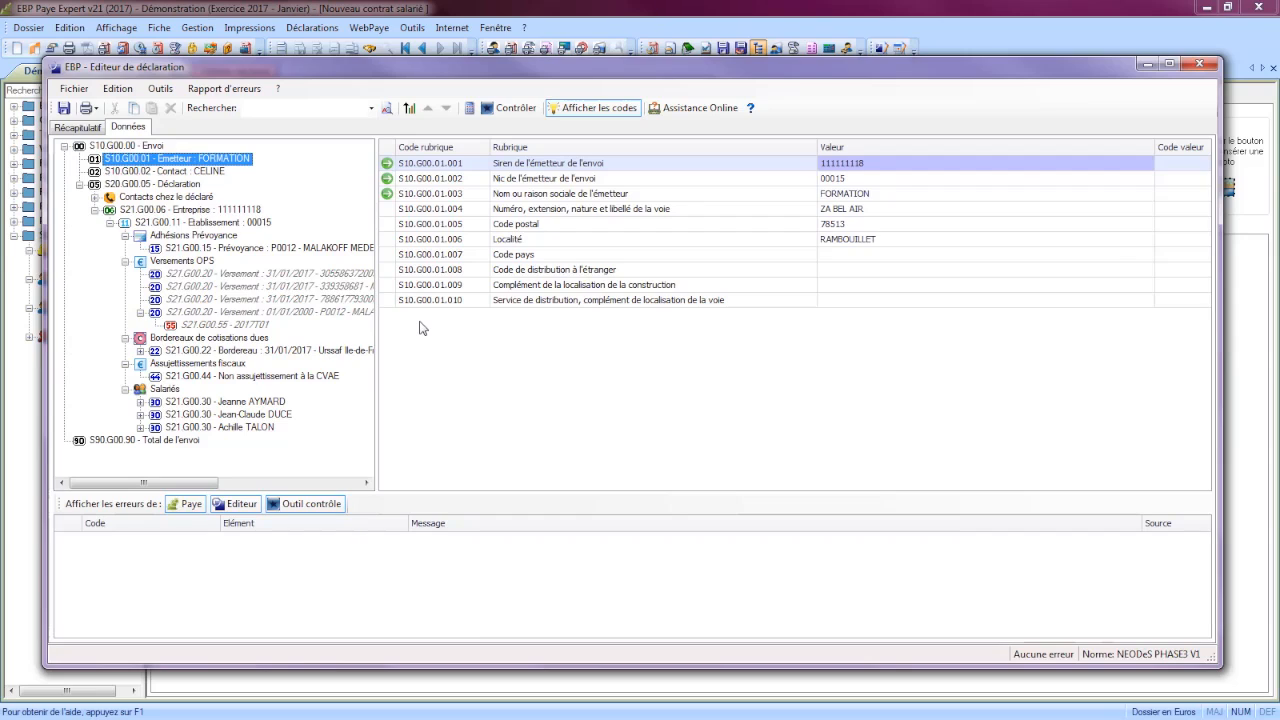
pyautogui.click(590, 116)
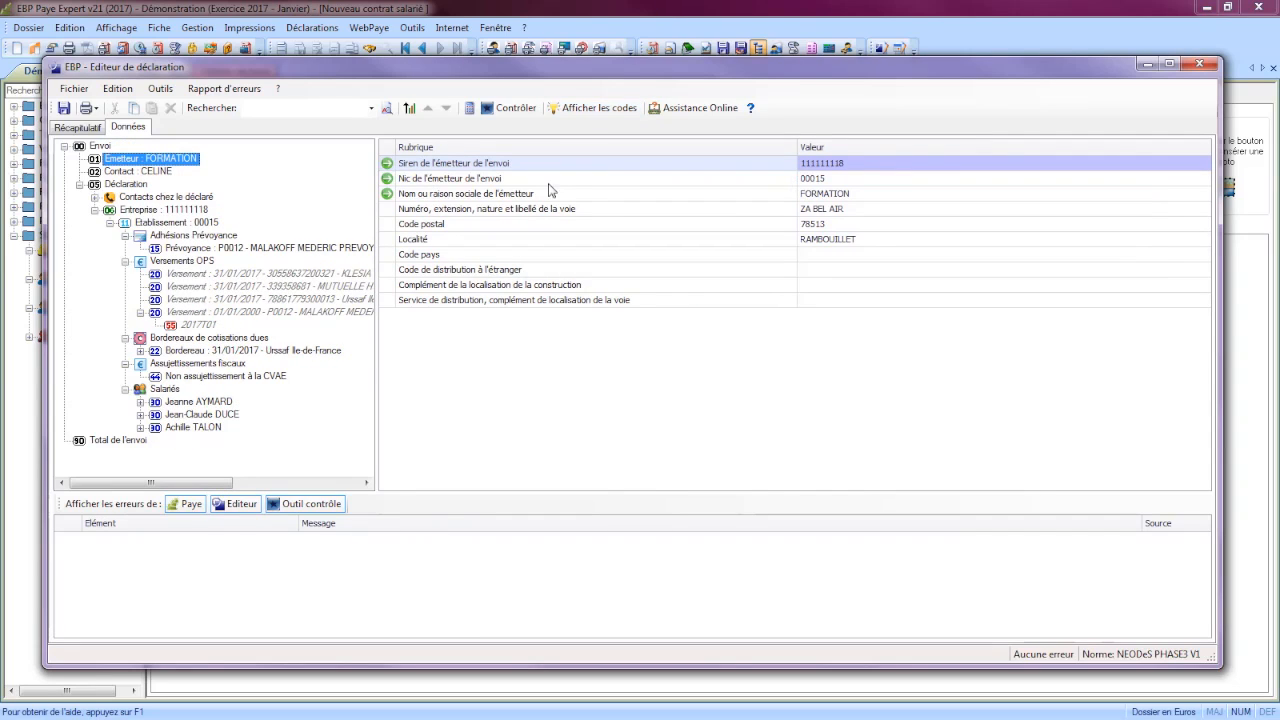
pyautogui.click(596, 111)
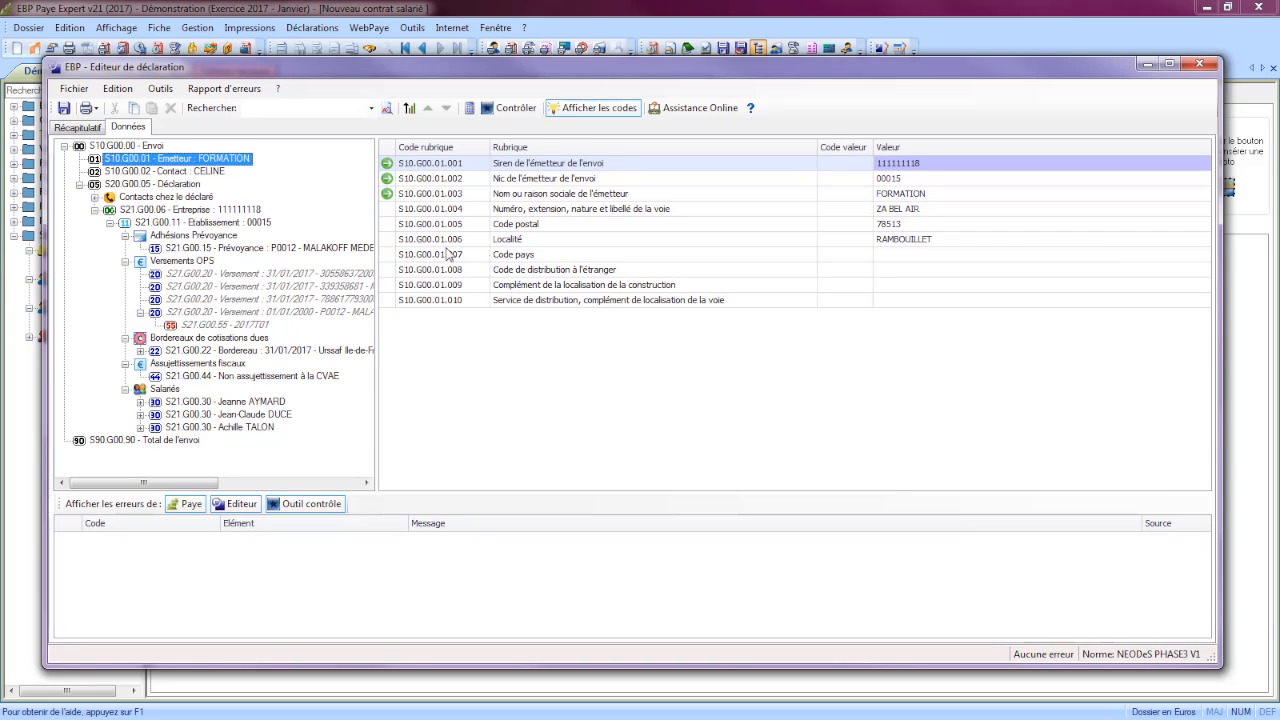
# Inspect the details of the Entreprise block, the Prévoyance membership and the first payment under Versements OPS.
pyautogui.click(190, 210)
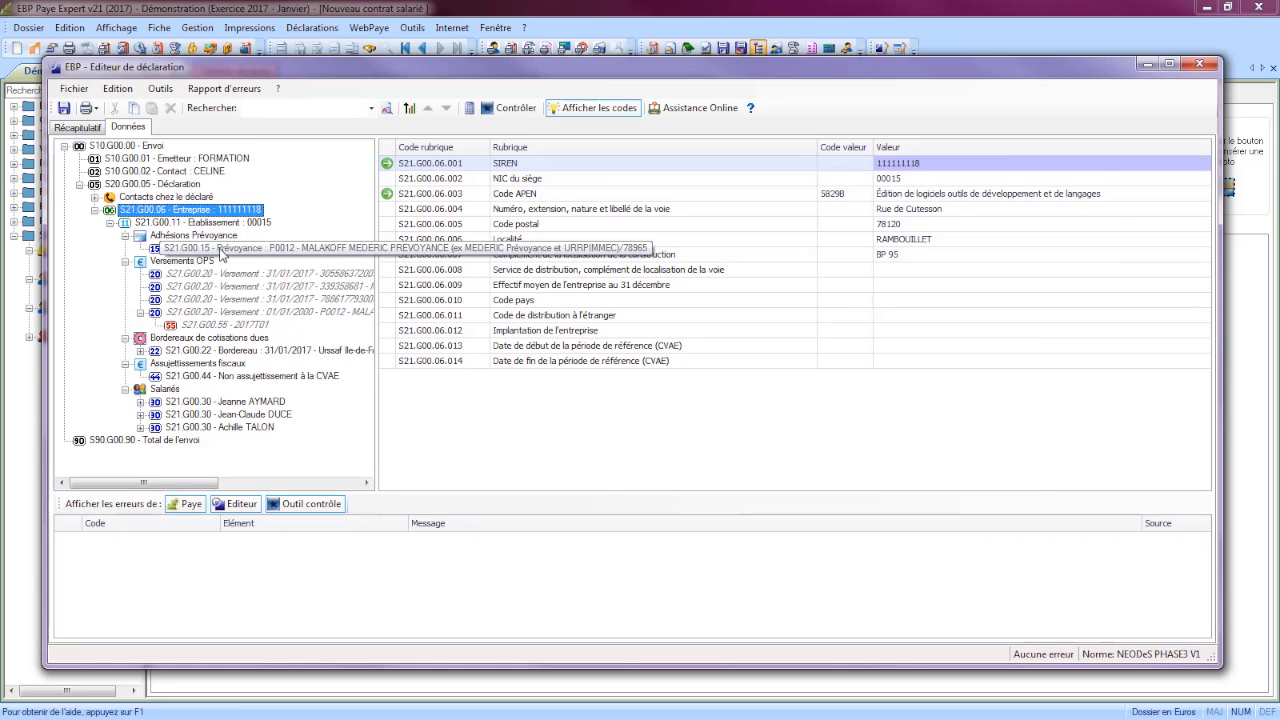
pyautogui.click(222, 256)
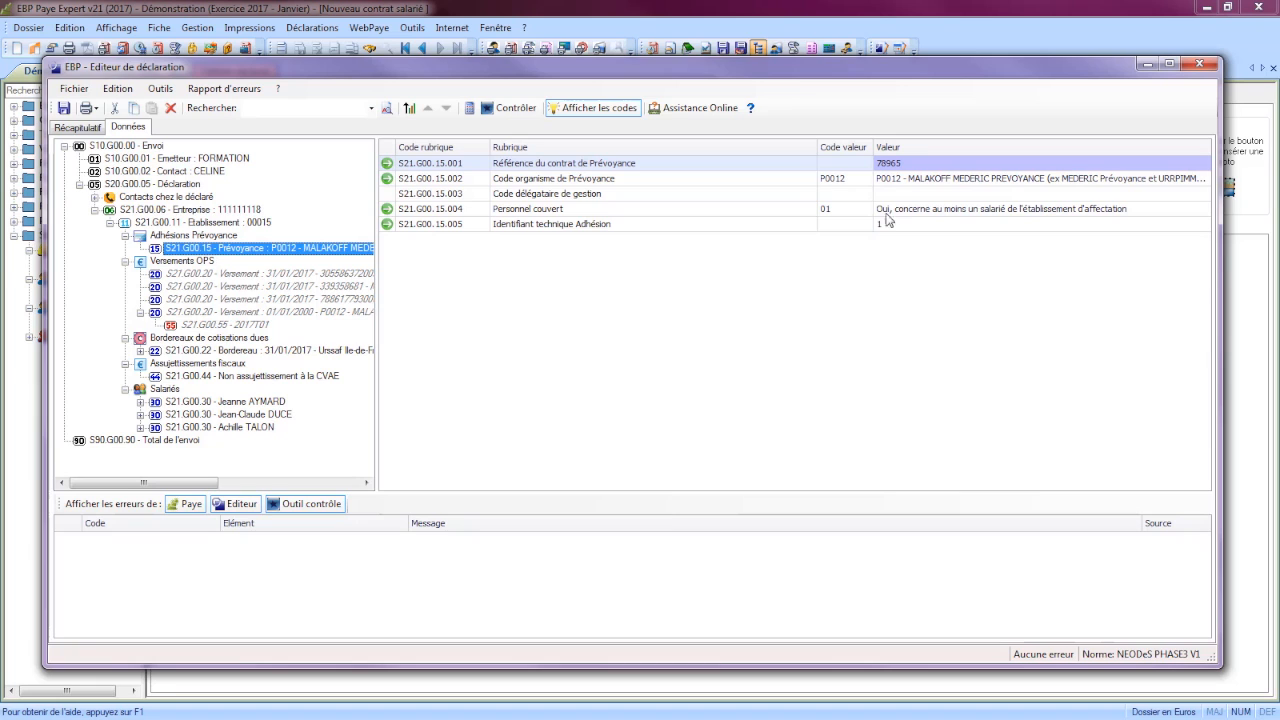
pyautogui.click(222, 278)
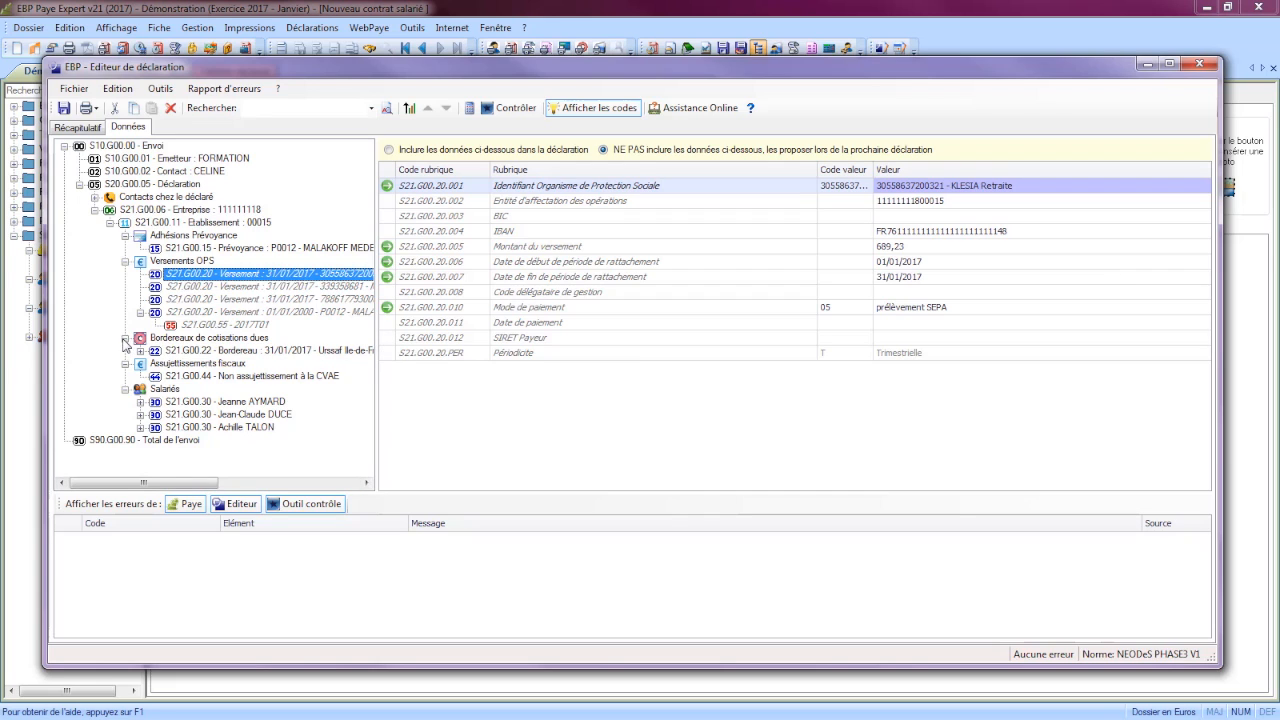
# Collapse the Versements OPS group and expand the Urssaf Ile-de-France bordereau to list its individual contributions.
pyautogui.click(125, 261)
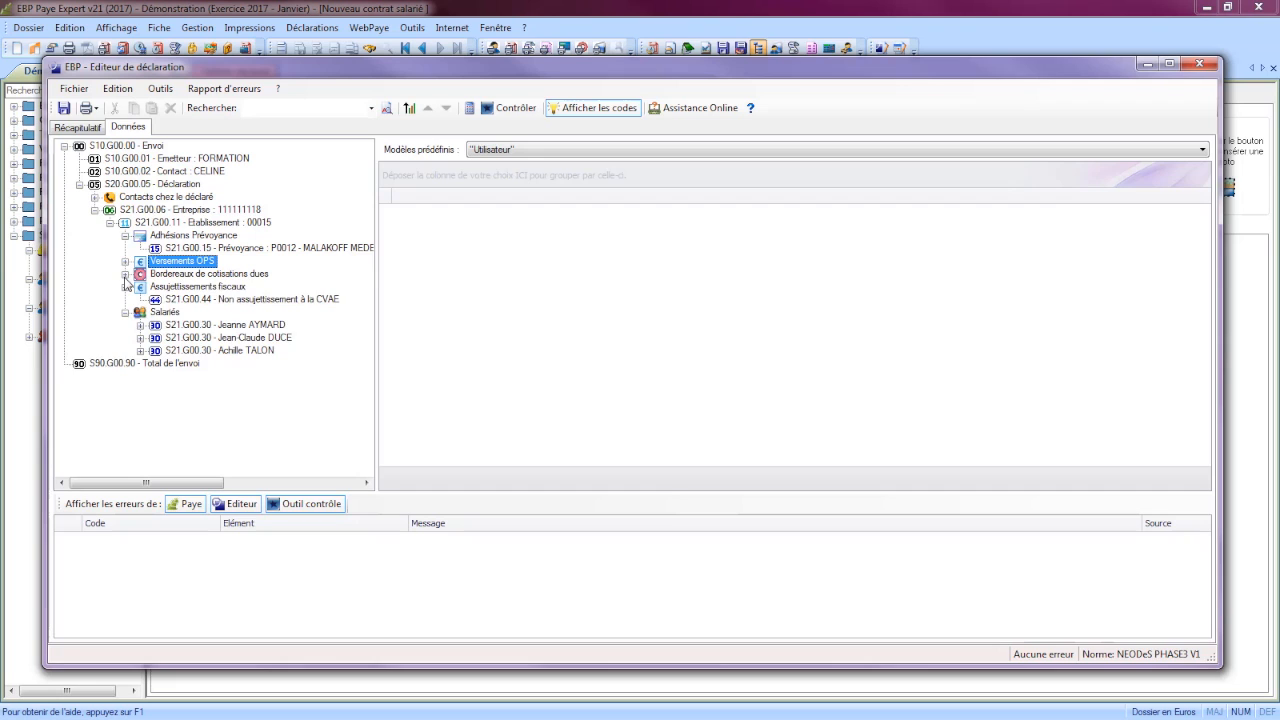
pyautogui.click(125, 274)
pyautogui.click(140, 287)
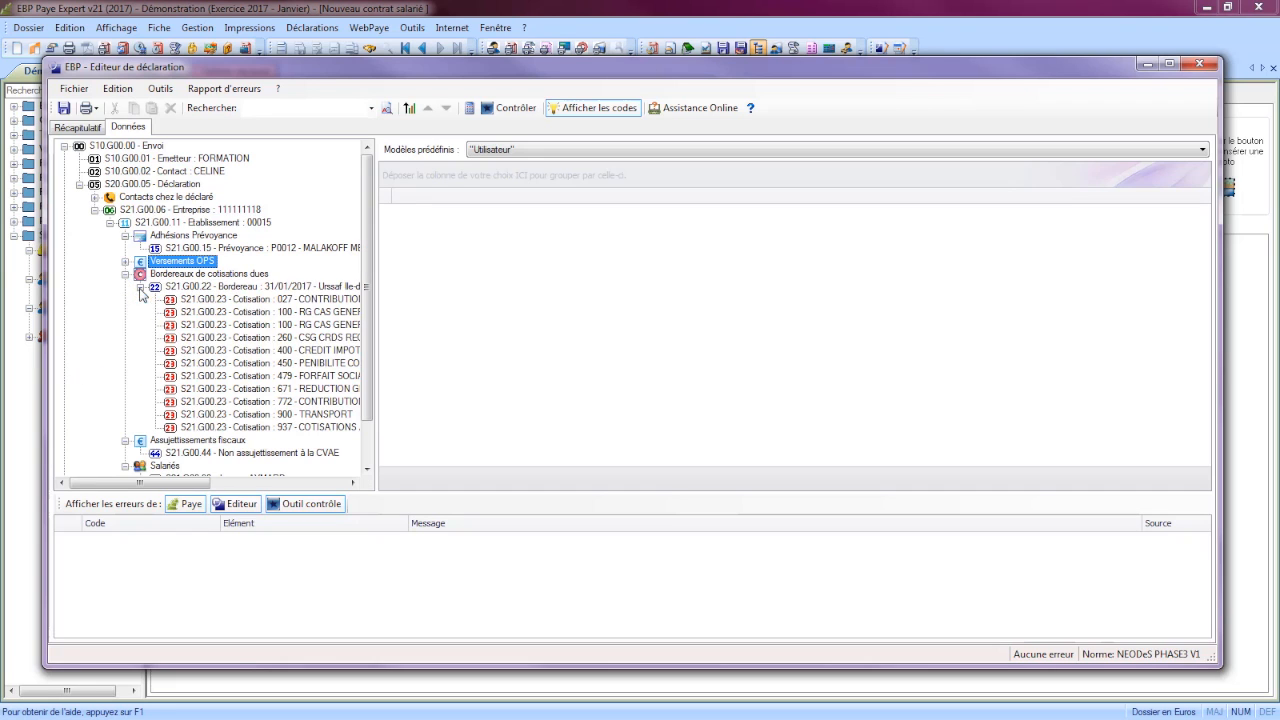
# Inspect the 027 contribution and both 100 RG CAS GENERAL contributions of the Urssaf Ile-de-France bordereau, and collapse the bordereau.
pyautogui.click(248, 300)
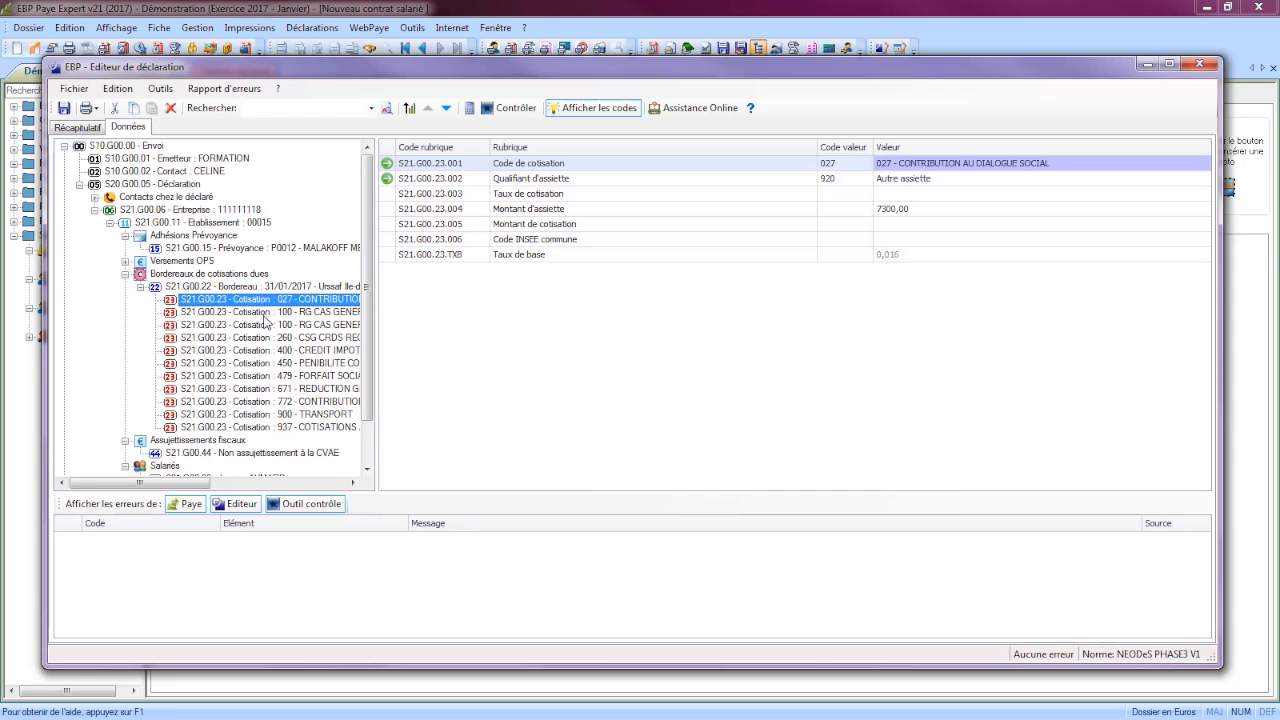
pyautogui.click(266, 313)
pyautogui.click(265, 327)
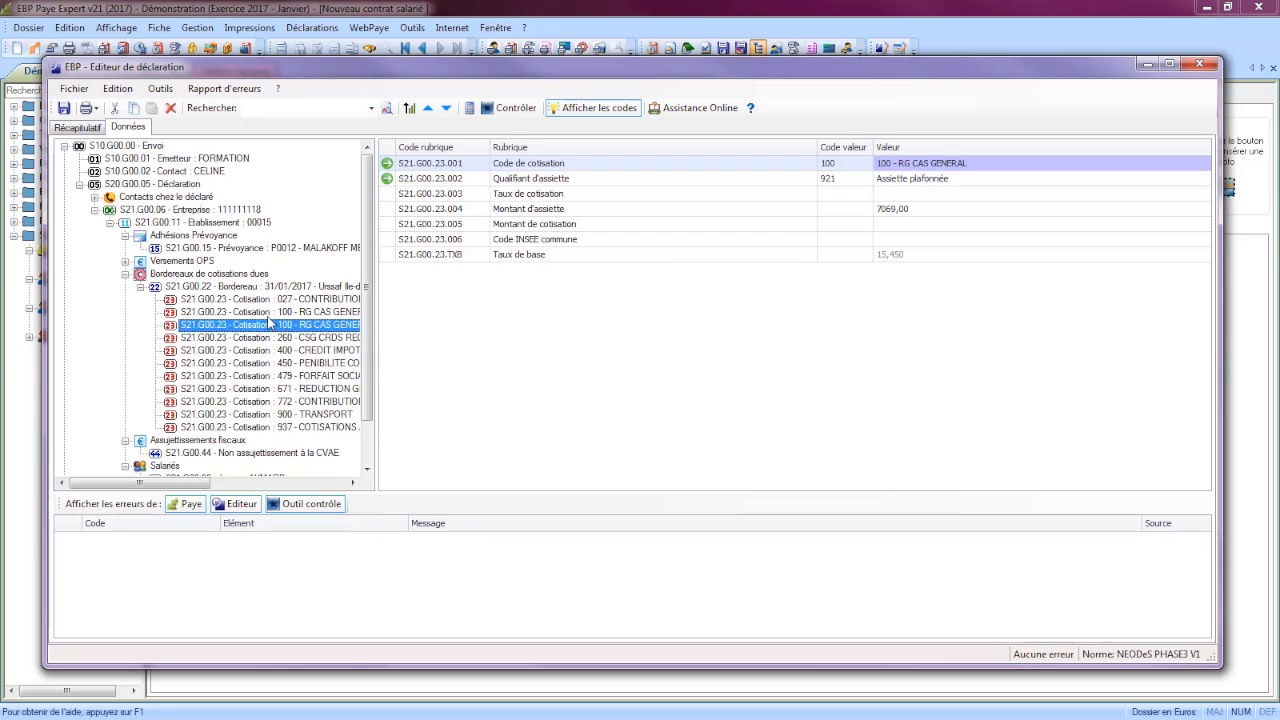
pyautogui.click(268, 313)
pyautogui.click(265, 326)
pyautogui.click(141, 287)
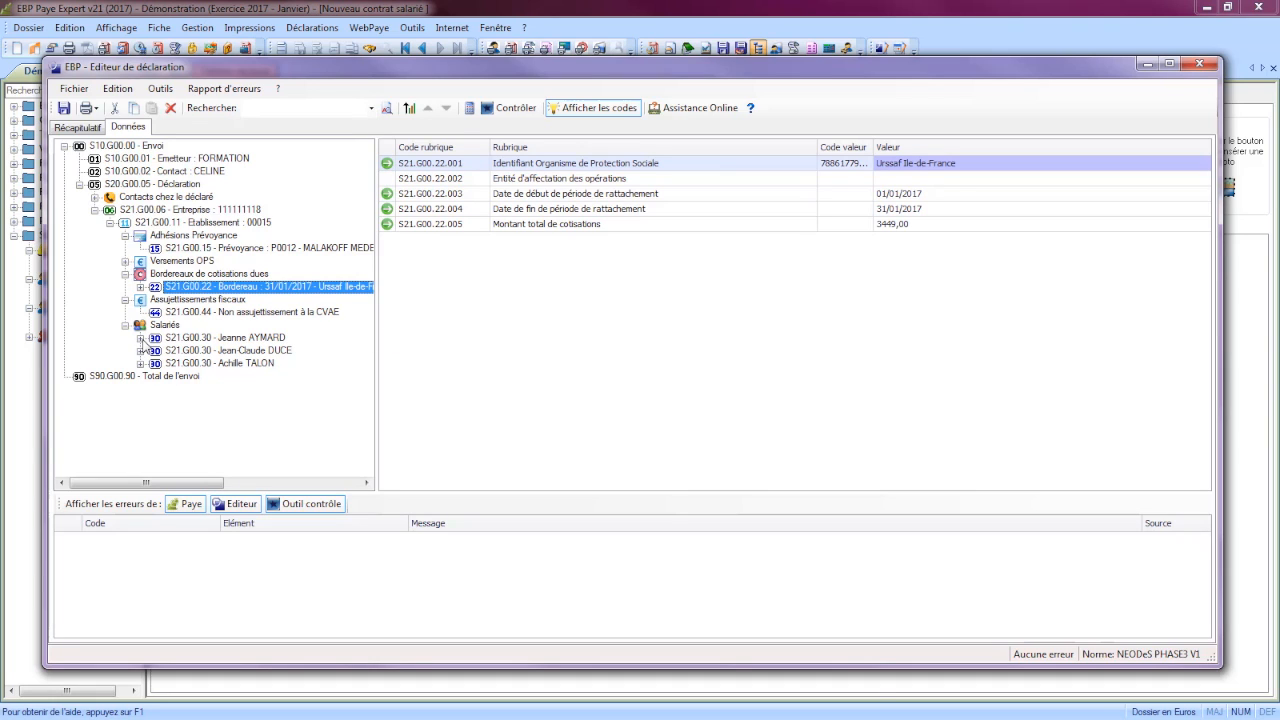
# Expand the first employee under Salariés and review all the rubrics of the S21.G00.30 identity block.
pyautogui.click(141, 338)
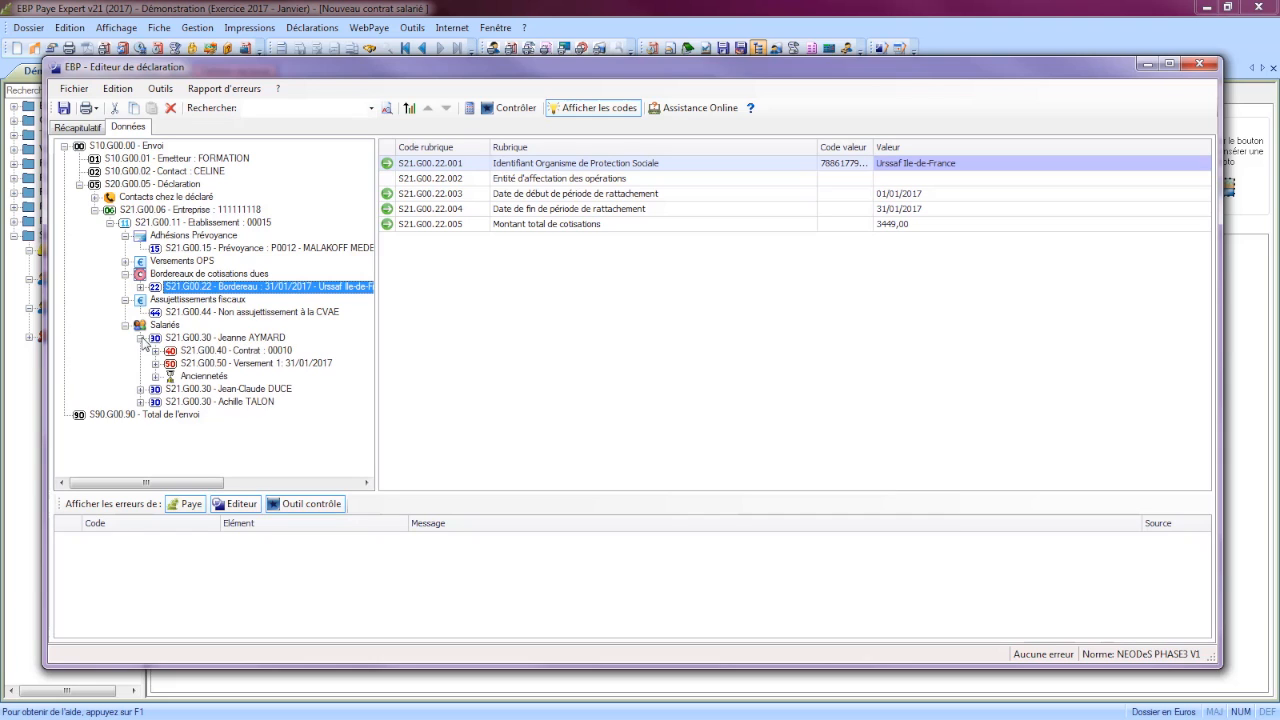
pyautogui.click(224, 340)
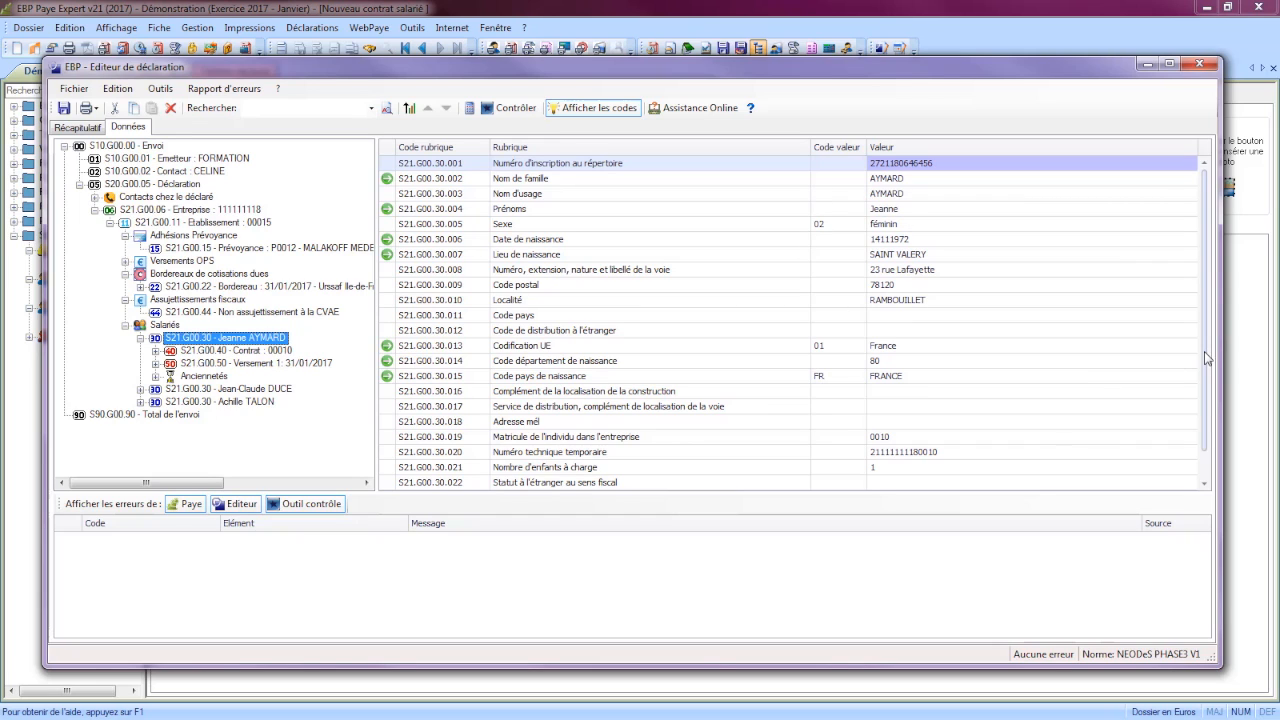
pyautogui.scroll(-1, 1206, 358)
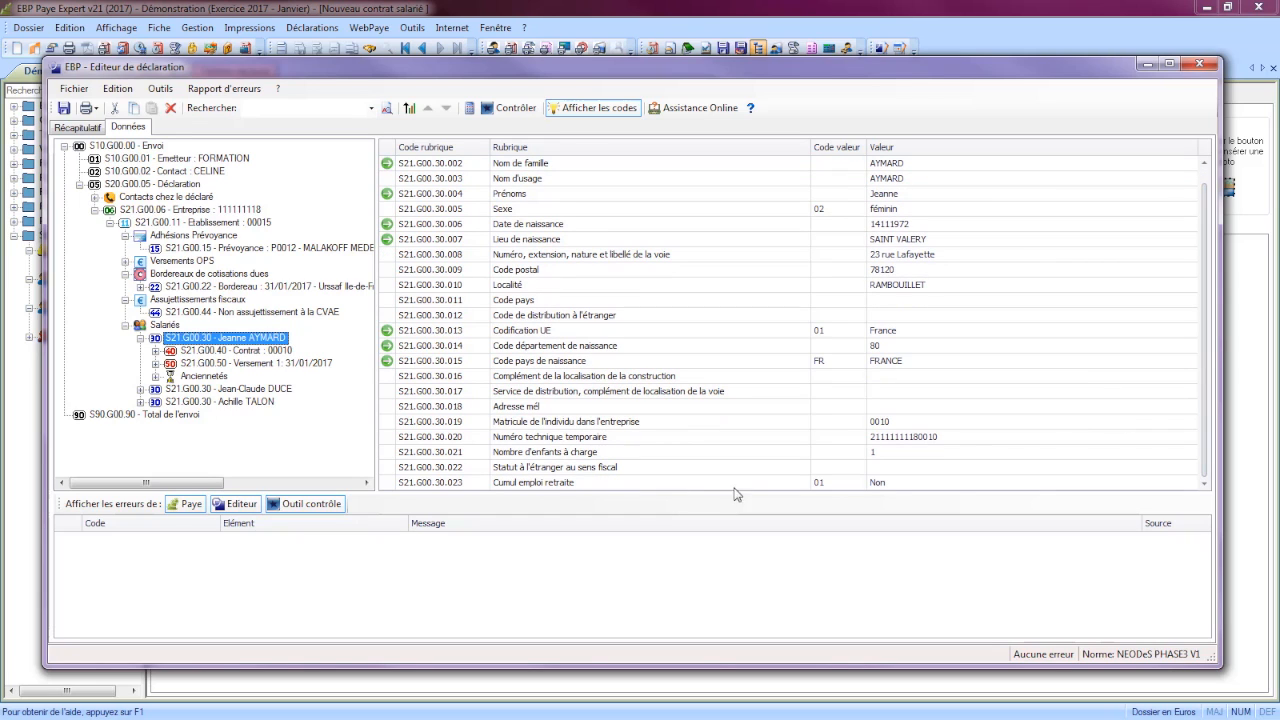
# Expand the first employee's contract 00010 and view its details and the Changements Contrat block.
pyautogui.click(155, 351)
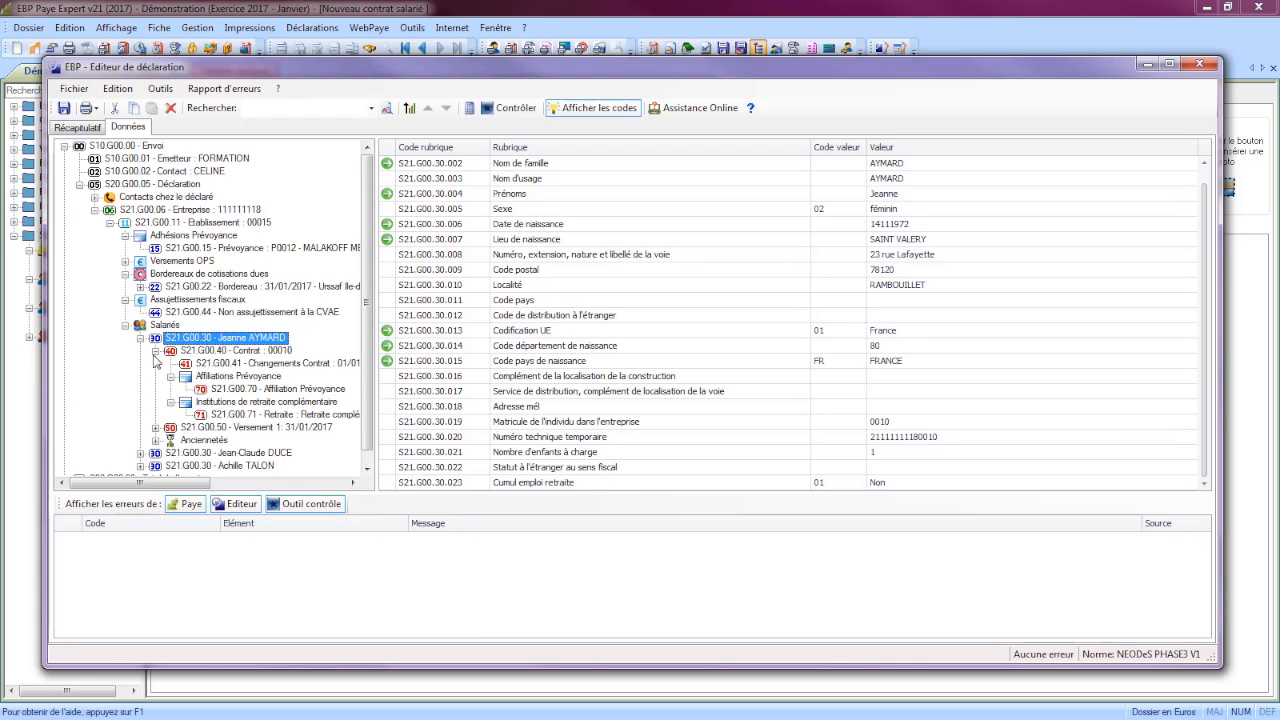
pyautogui.click(192, 352)
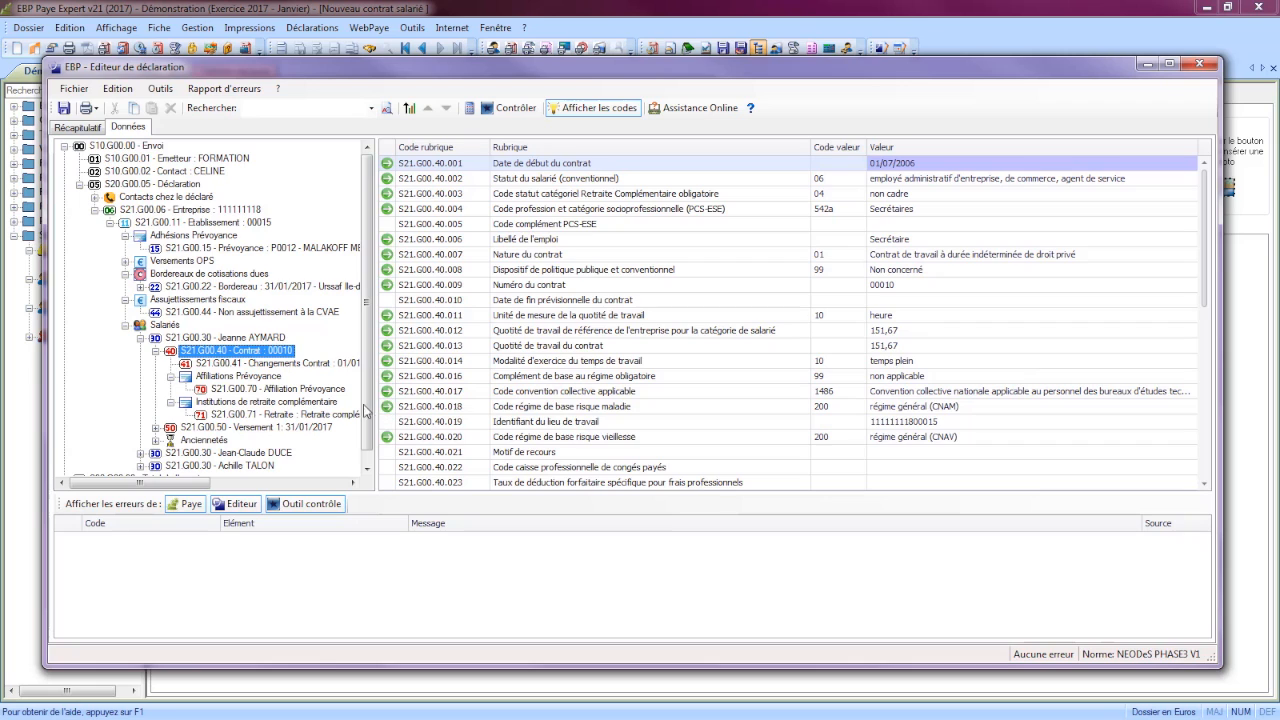
pyautogui.moveTo(210, 366); pyautogui.dragTo(227, 365)
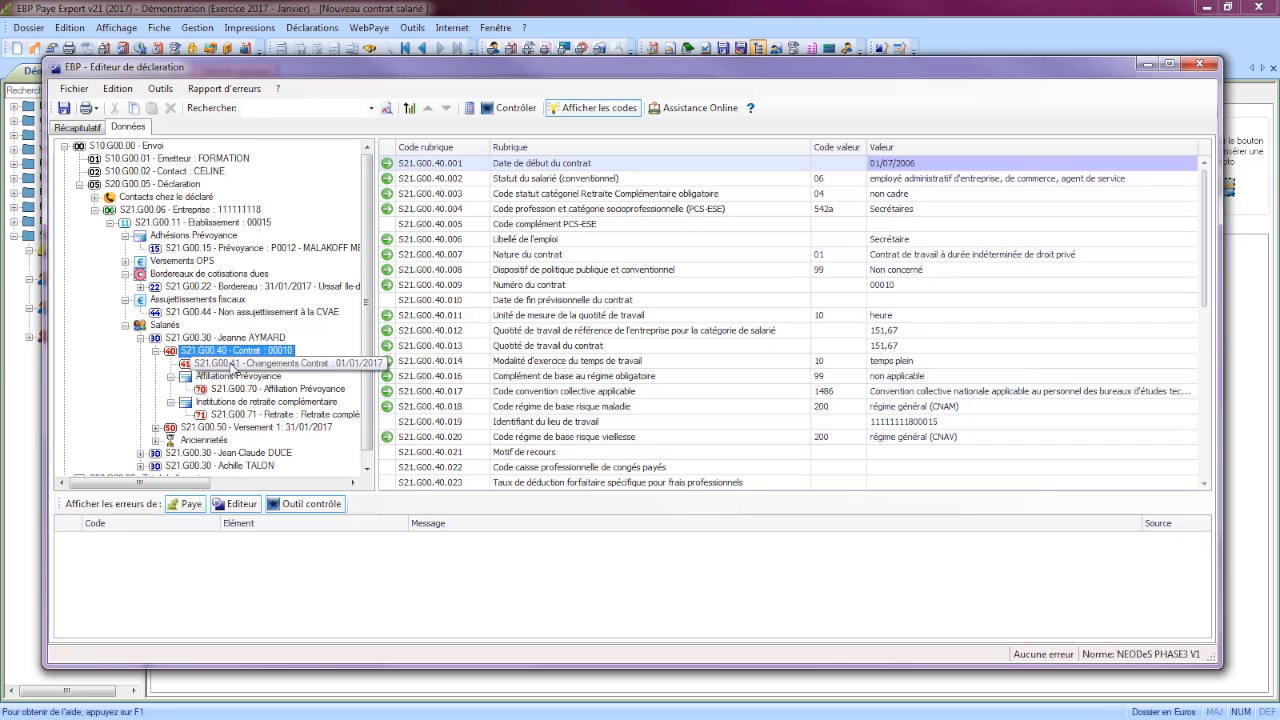
pyautogui.click(232, 366)
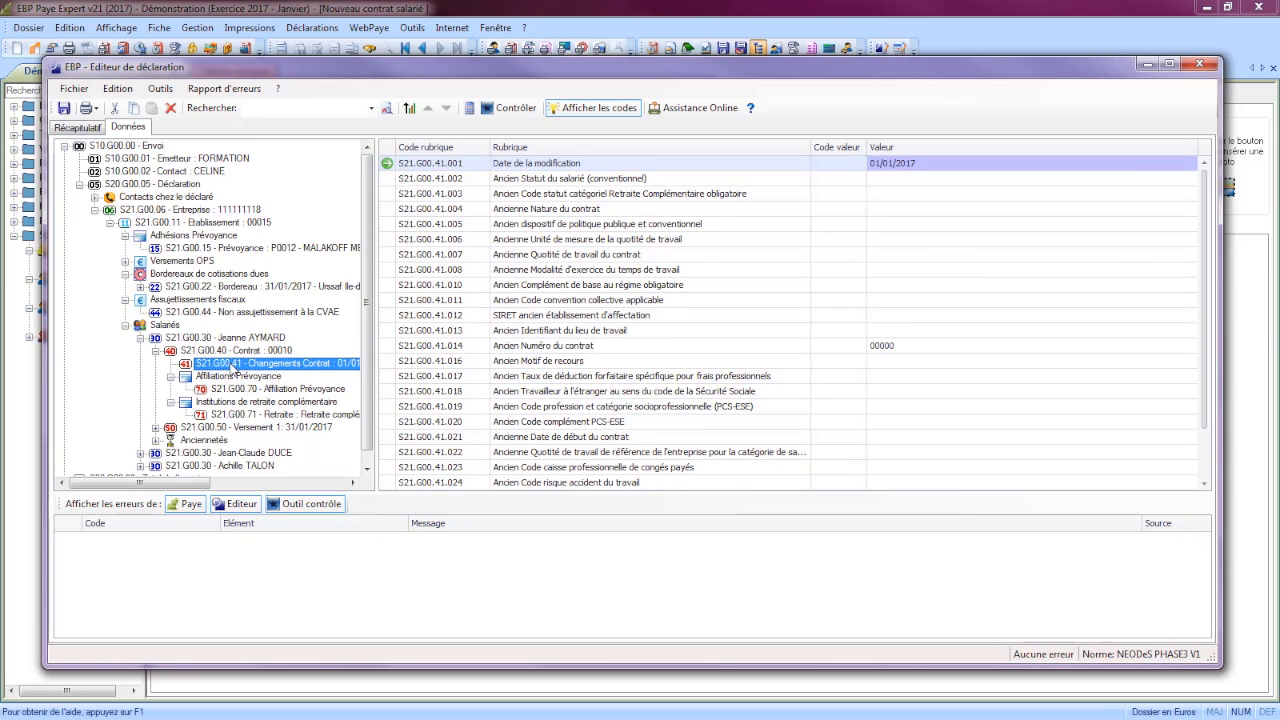
# View the contract's Affiliation Prévoyance details and its complementary retirement institution details.
pyautogui.click(256, 377)
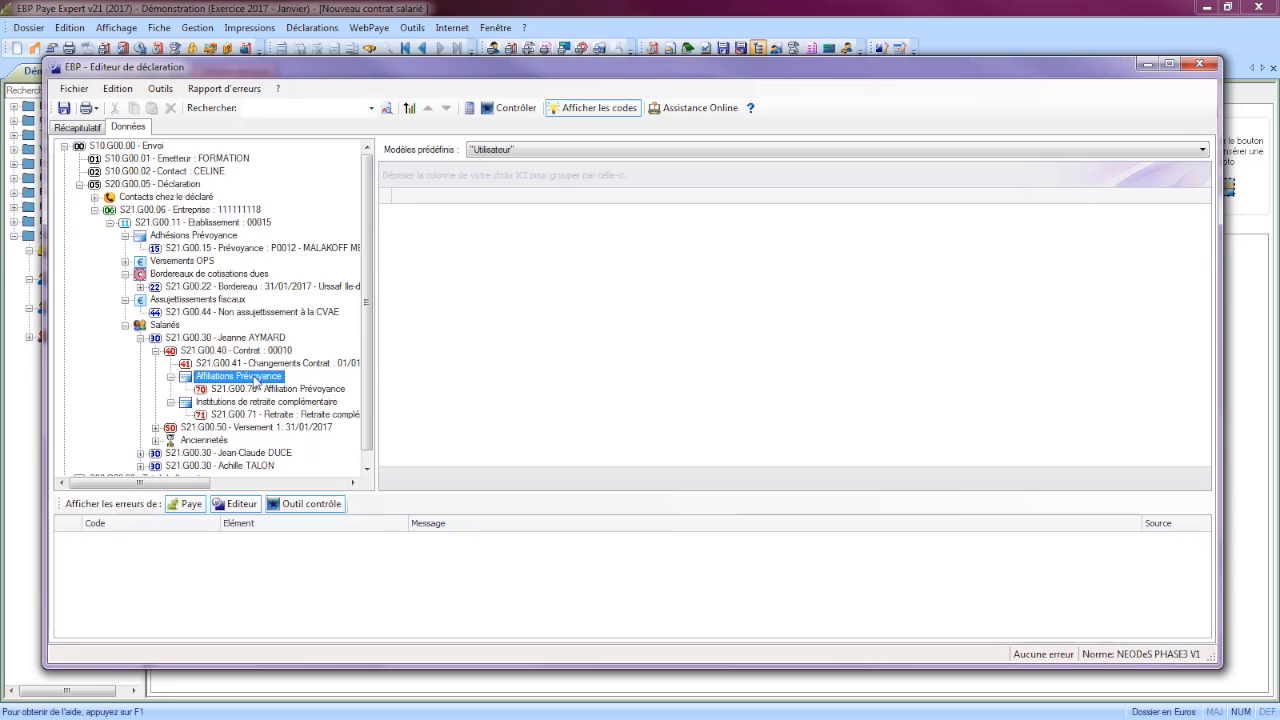
pyautogui.click(250, 391)
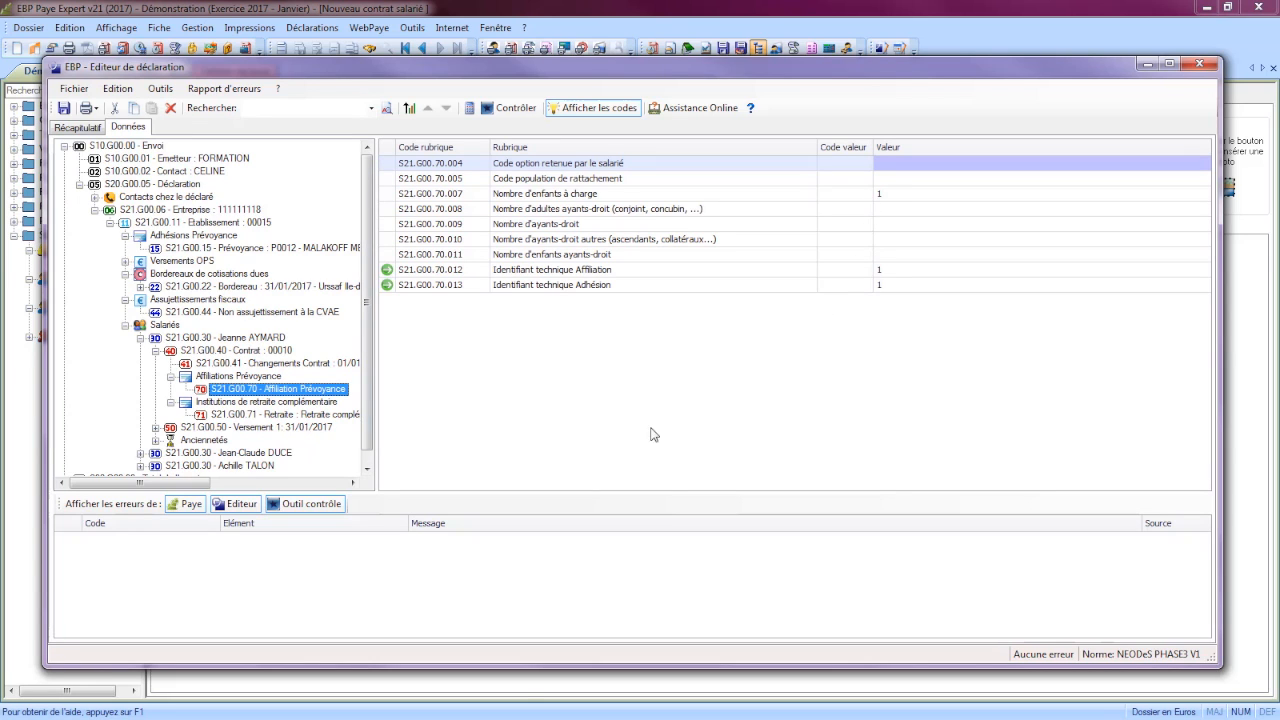
pyautogui.click(254, 415)
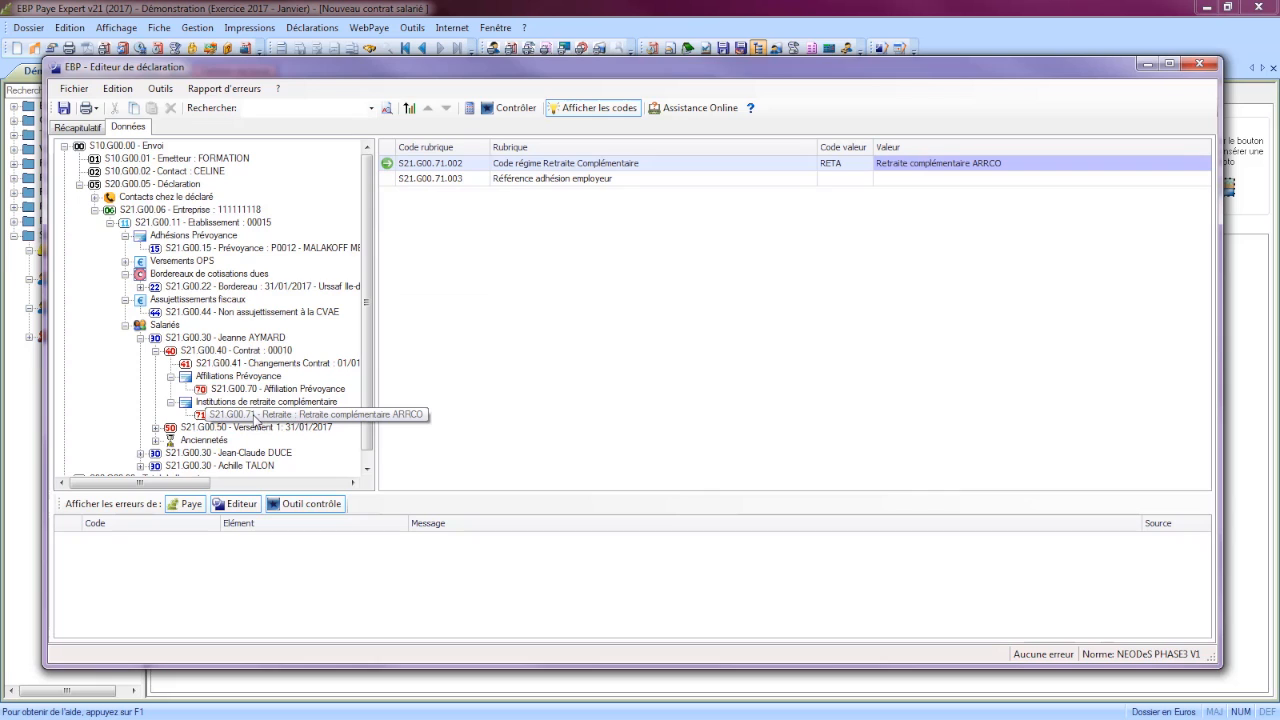
# Expand Versement 1 and inspect its uncapped gross pay, activity, base salary and Assiette brute plafonnée blocks.
pyautogui.click(155, 427)
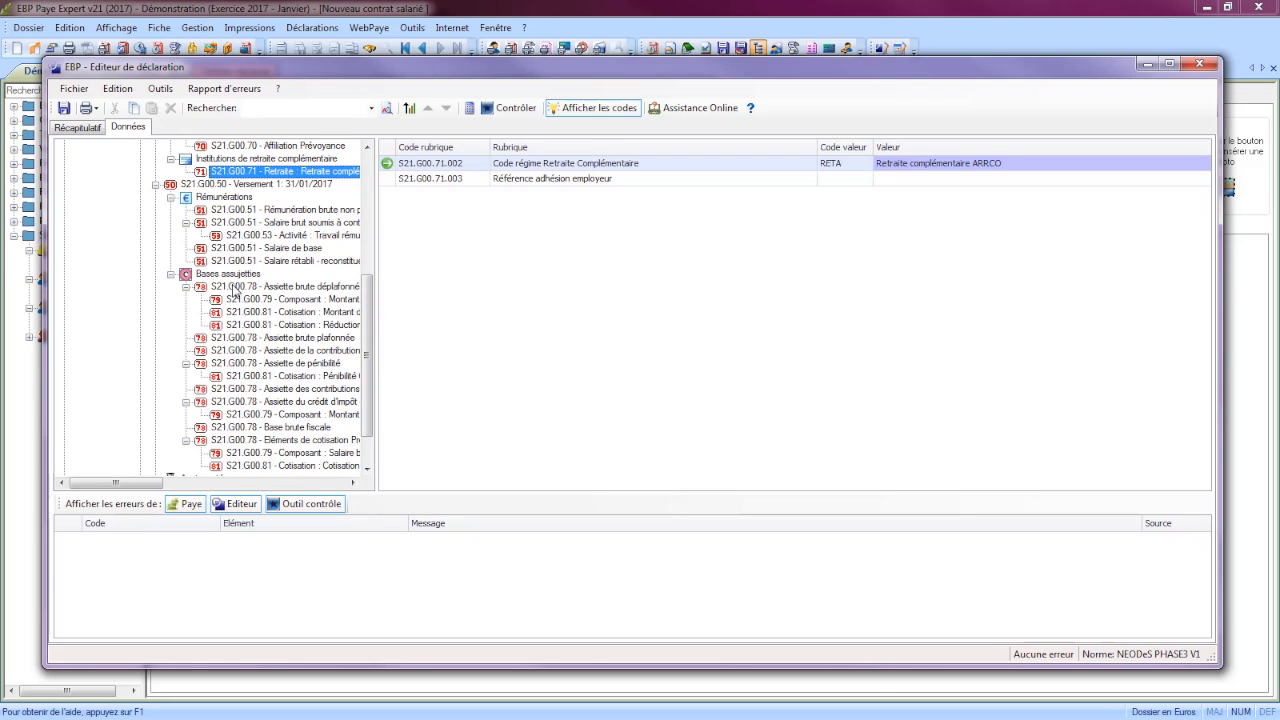
pyautogui.click(229, 211)
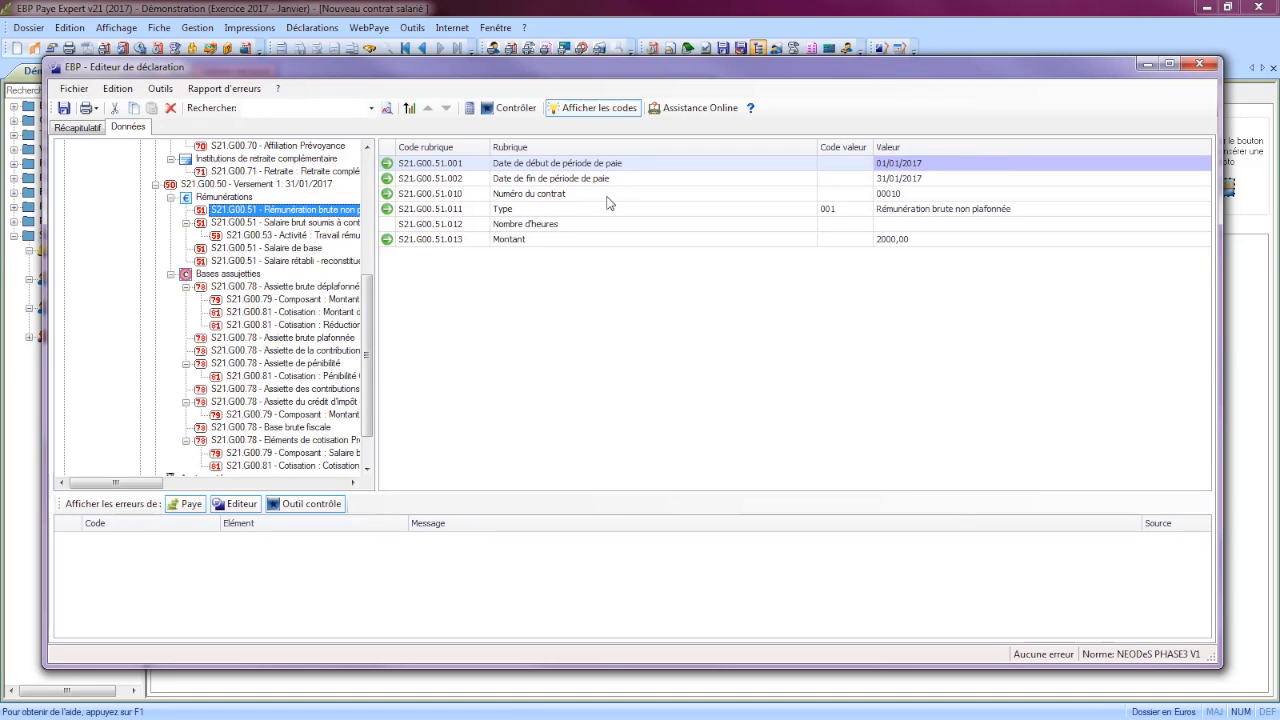
pyautogui.click(298, 237)
pyautogui.click(297, 248)
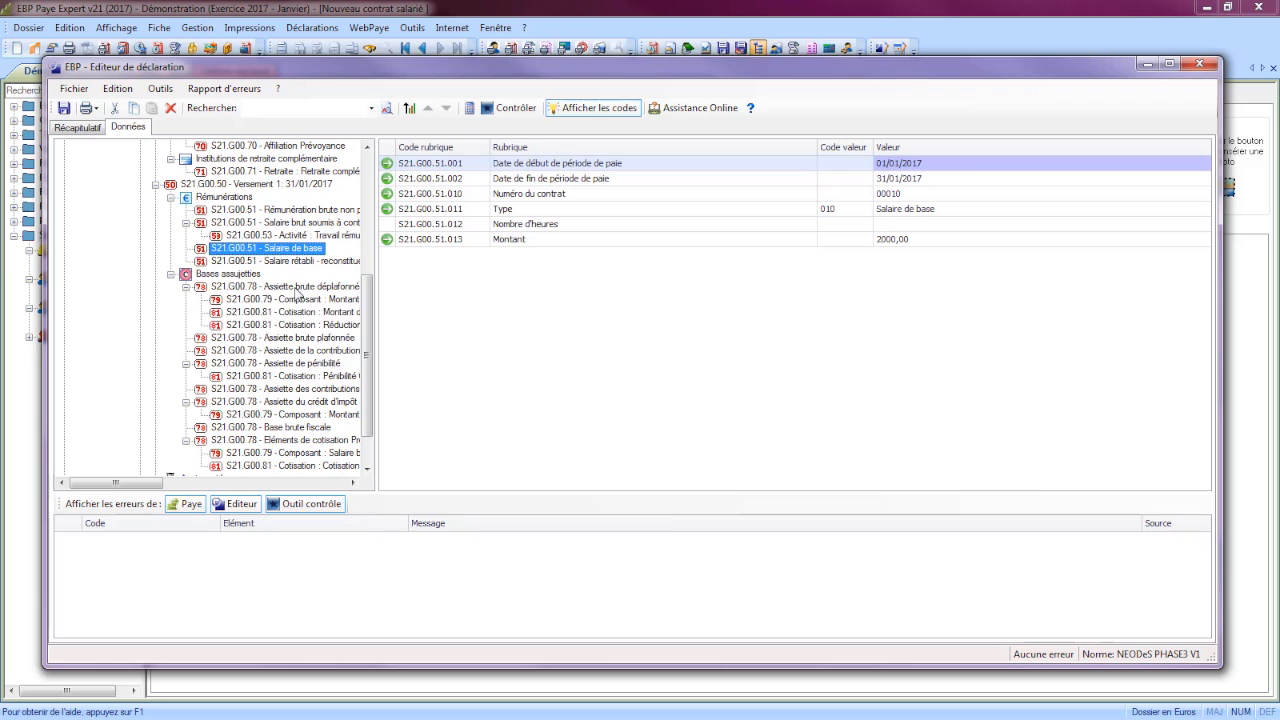
pyautogui.click(321, 342)
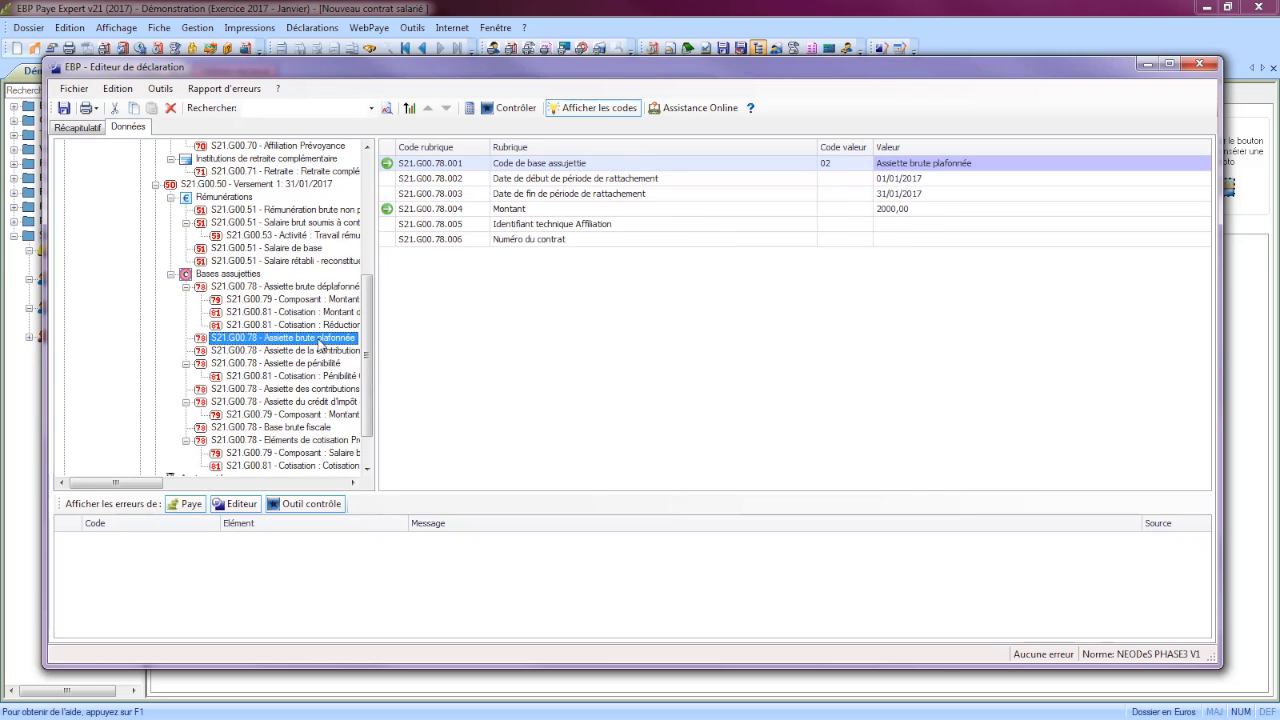
# Expand the first employee's Anciennetés group and view the company or group seniority details.
pyautogui.scroll(-2, 366, 337)
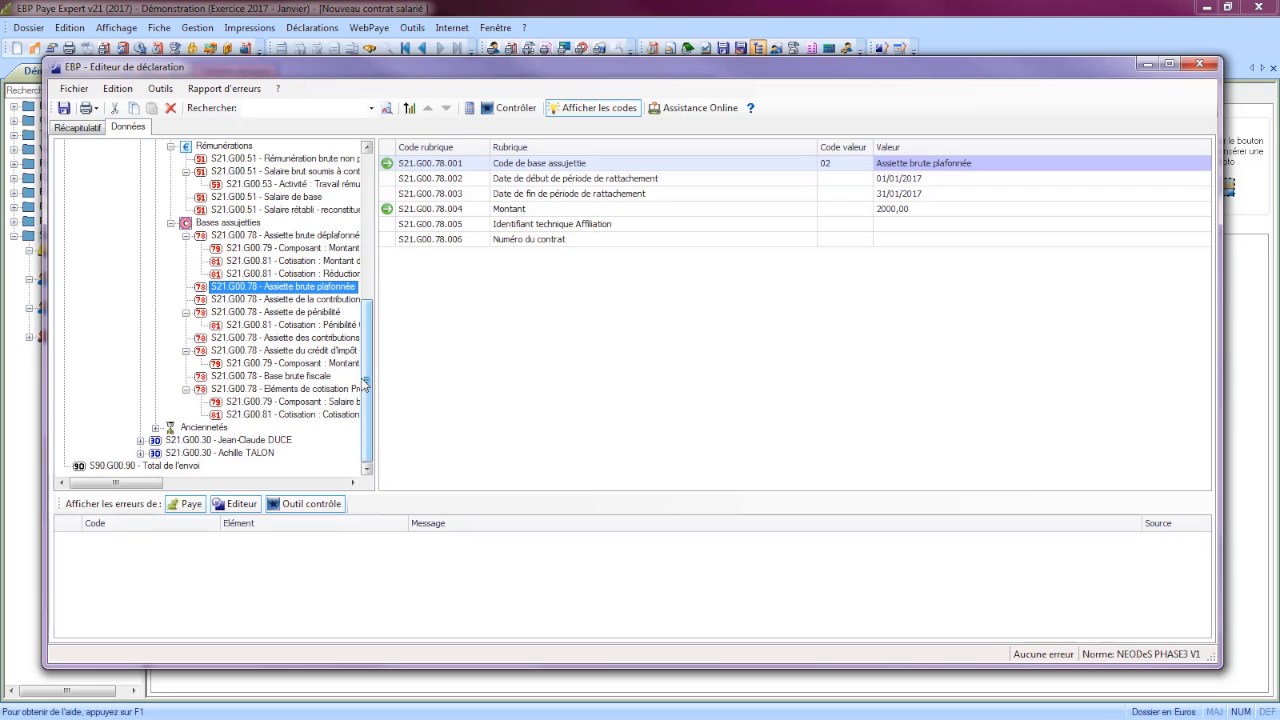
pyautogui.click(155, 427)
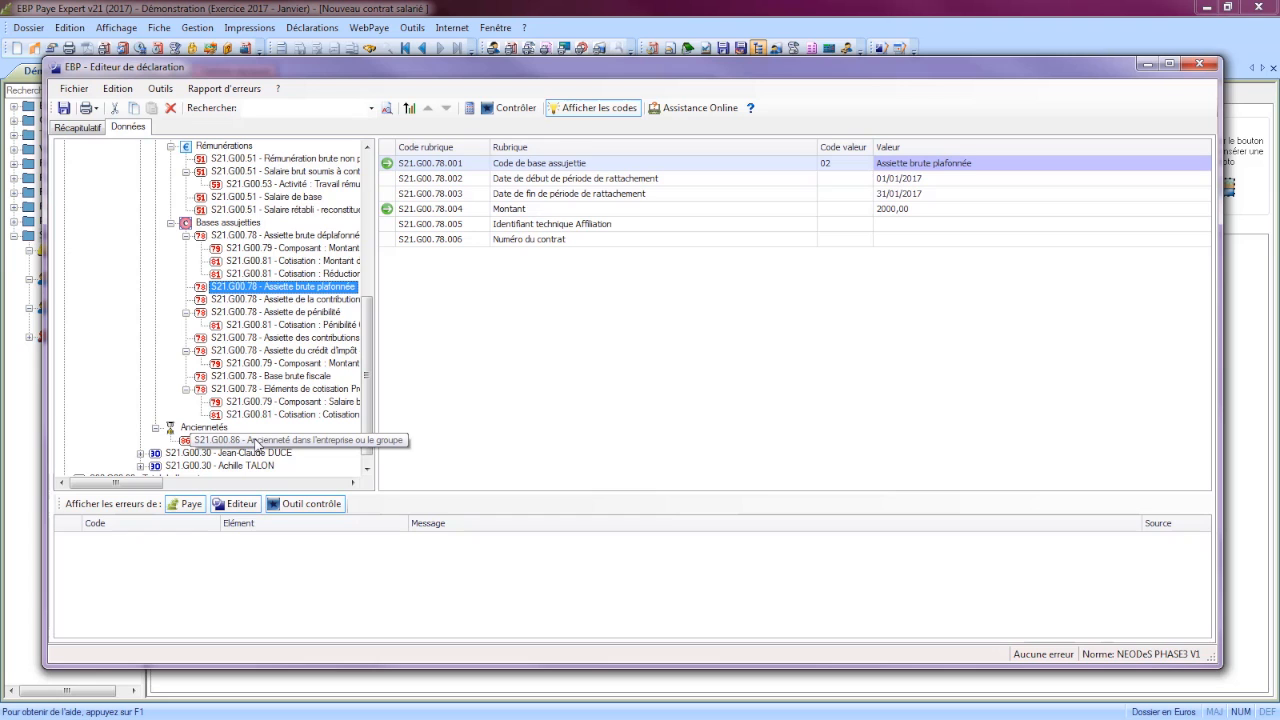
pyautogui.click(276, 444)
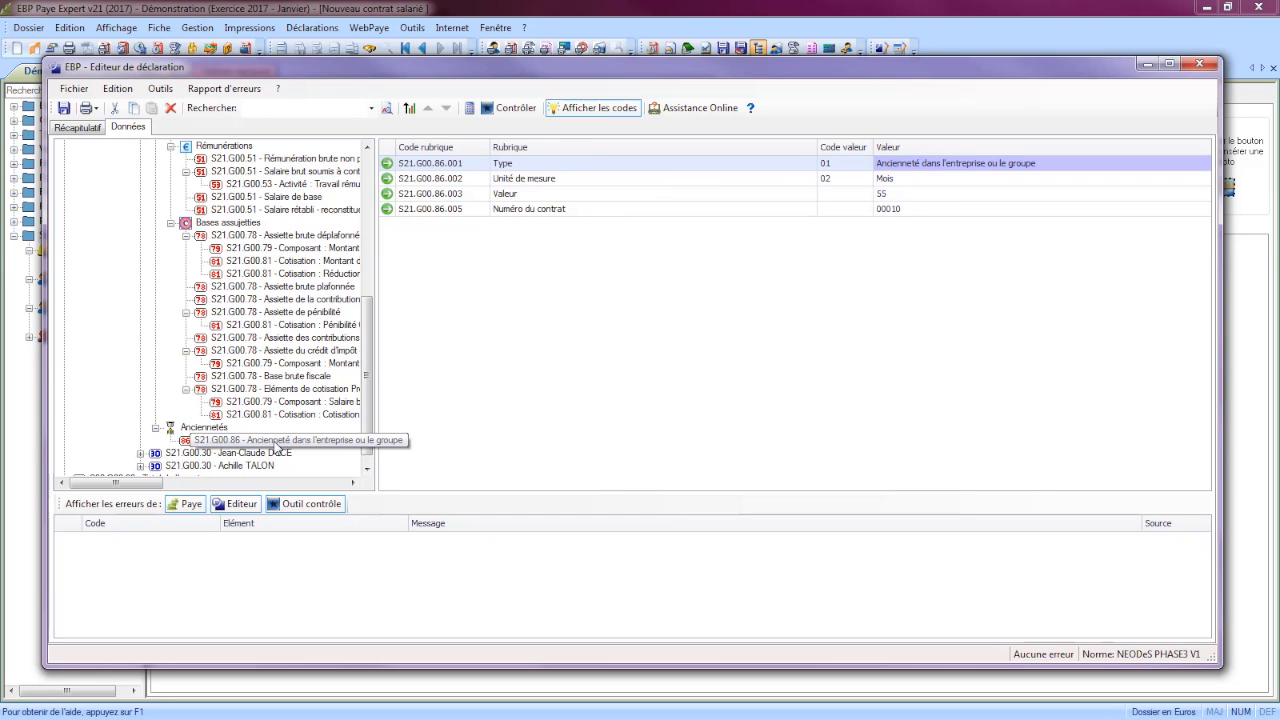
# Collapse the first employee's block and check the foreign distribution code and locality rubrics in the identity details.
pyautogui.moveTo(367, 390); pyautogui.dragTo(368, 237)
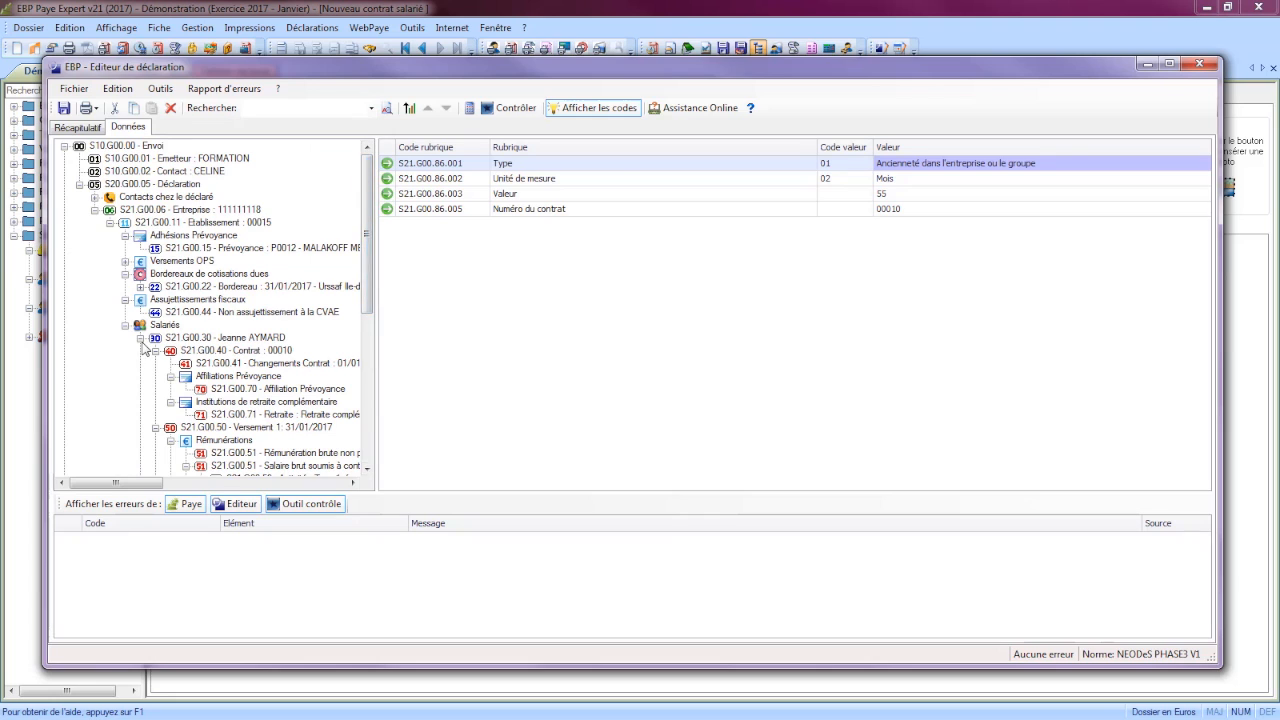
pyautogui.click(141, 338)
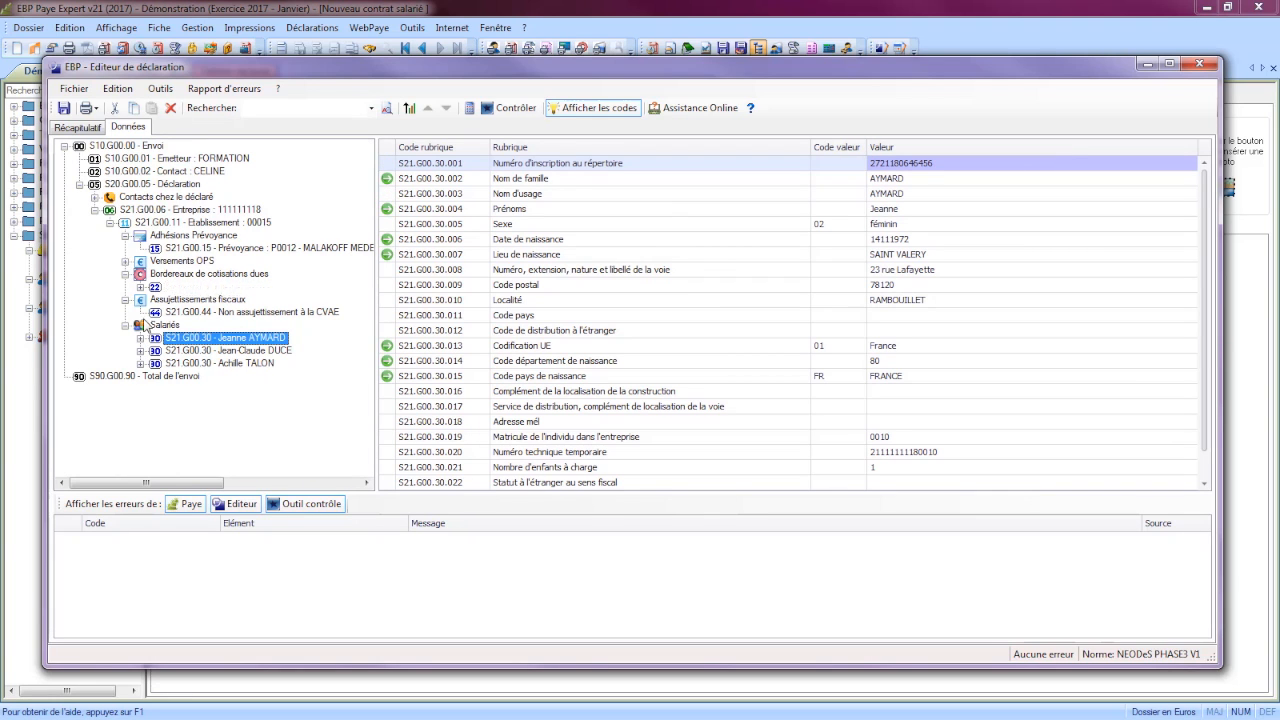
pyautogui.click(551, 332)
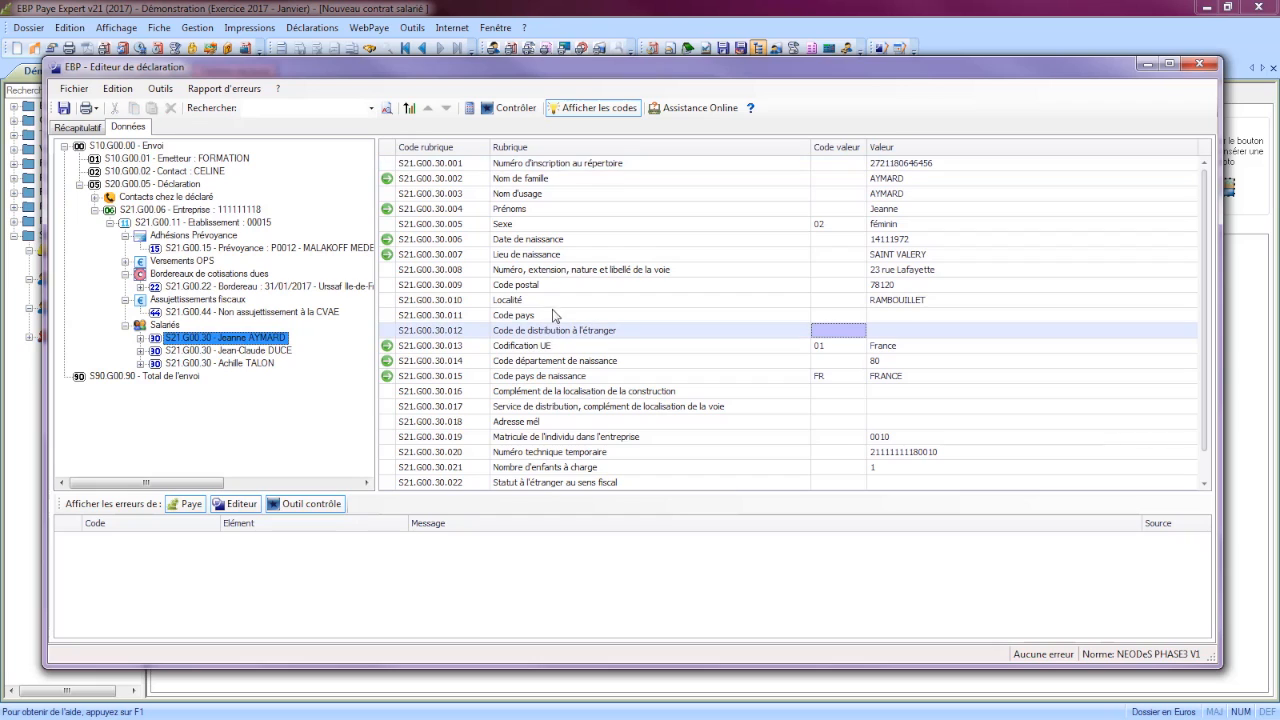
pyautogui.click(922, 298)
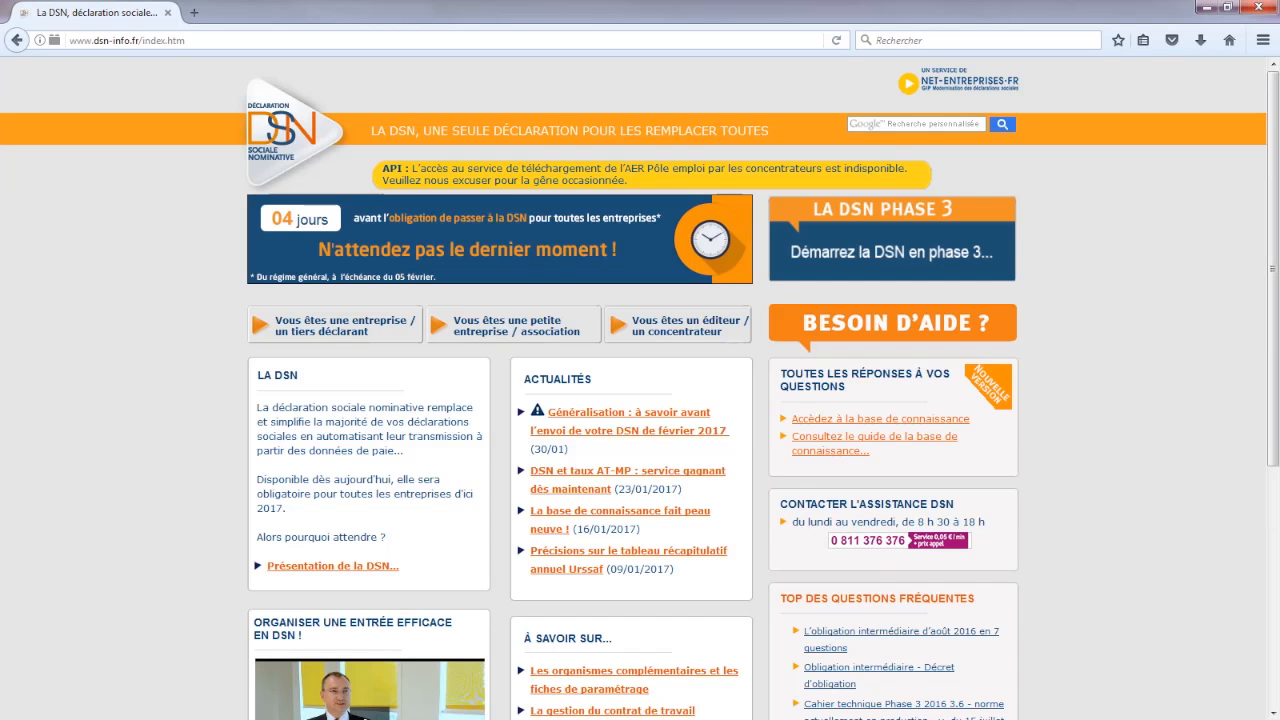
# On dsn-info.fr in the web browser, go through the company / third-party declarant section to the Outil d'autocontrôle DSN-val page.
pyautogui.moveTo(186, 41); pyautogui.dragTo(94, 33)
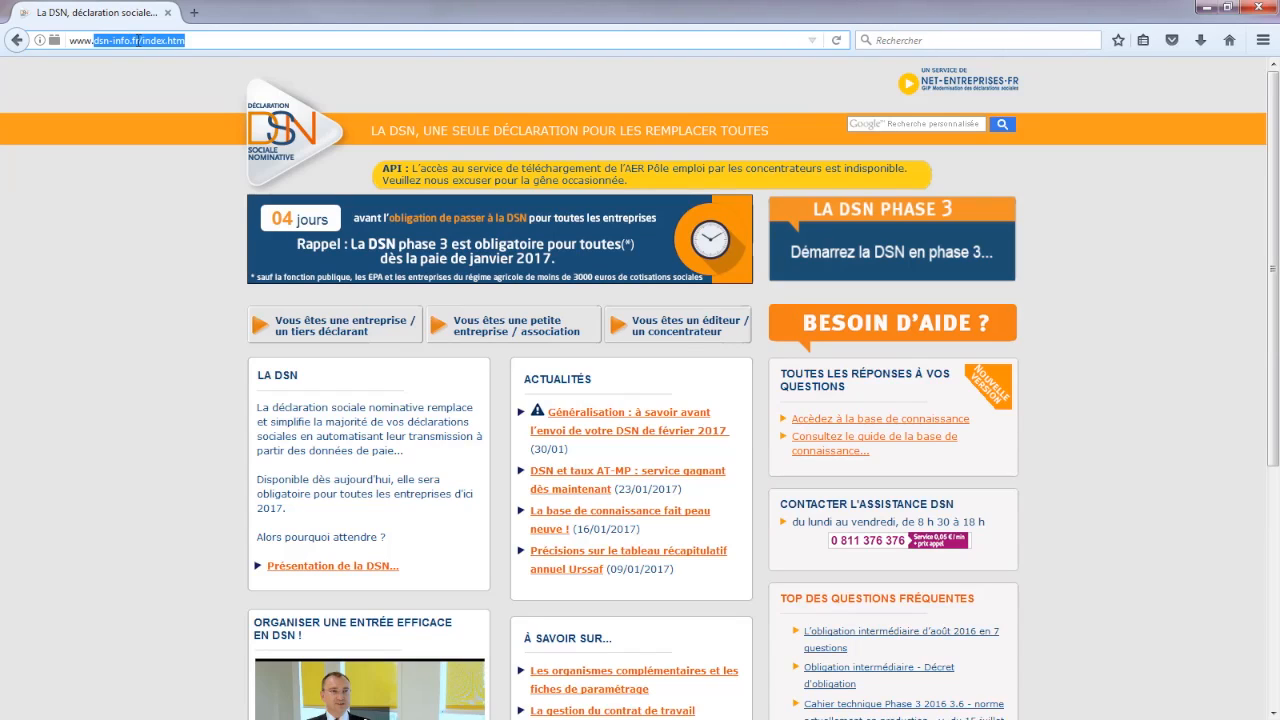
pyautogui.click(113, 313)
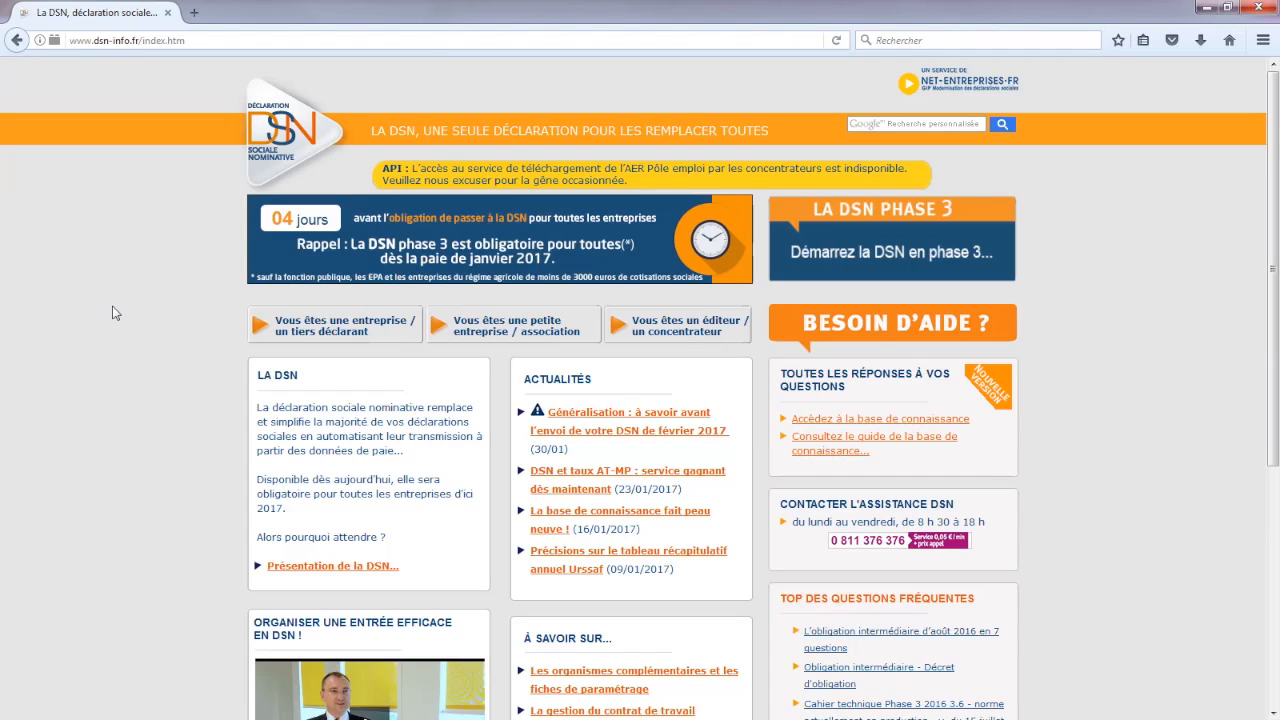
pyautogui.click(324, 332)
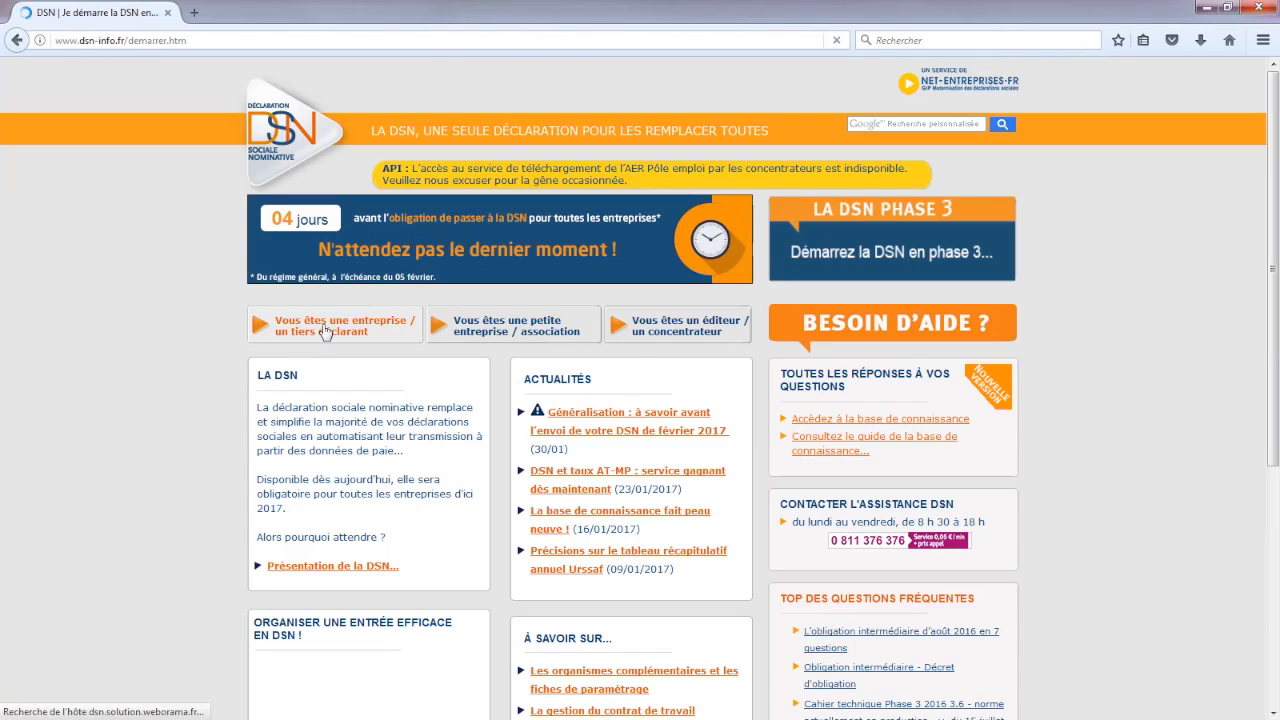
pyautogui.scroll(-3, 172, 383)
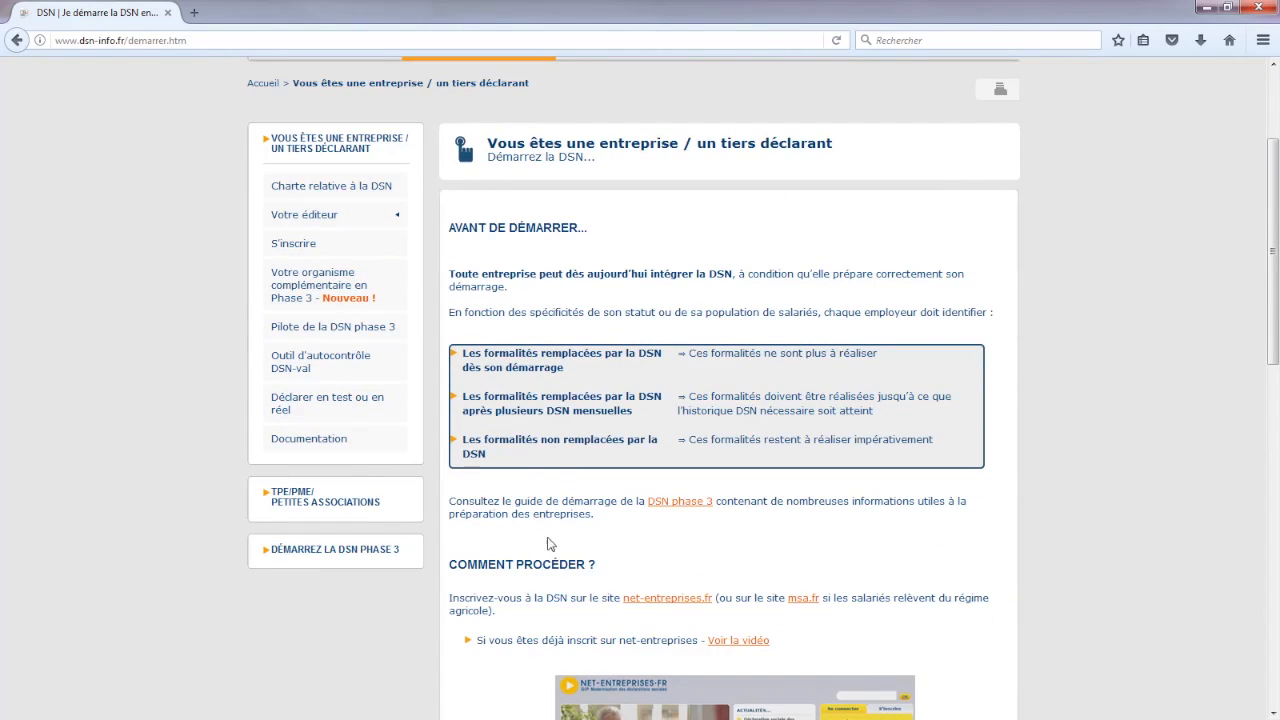
pyautogui.click(309, 369)
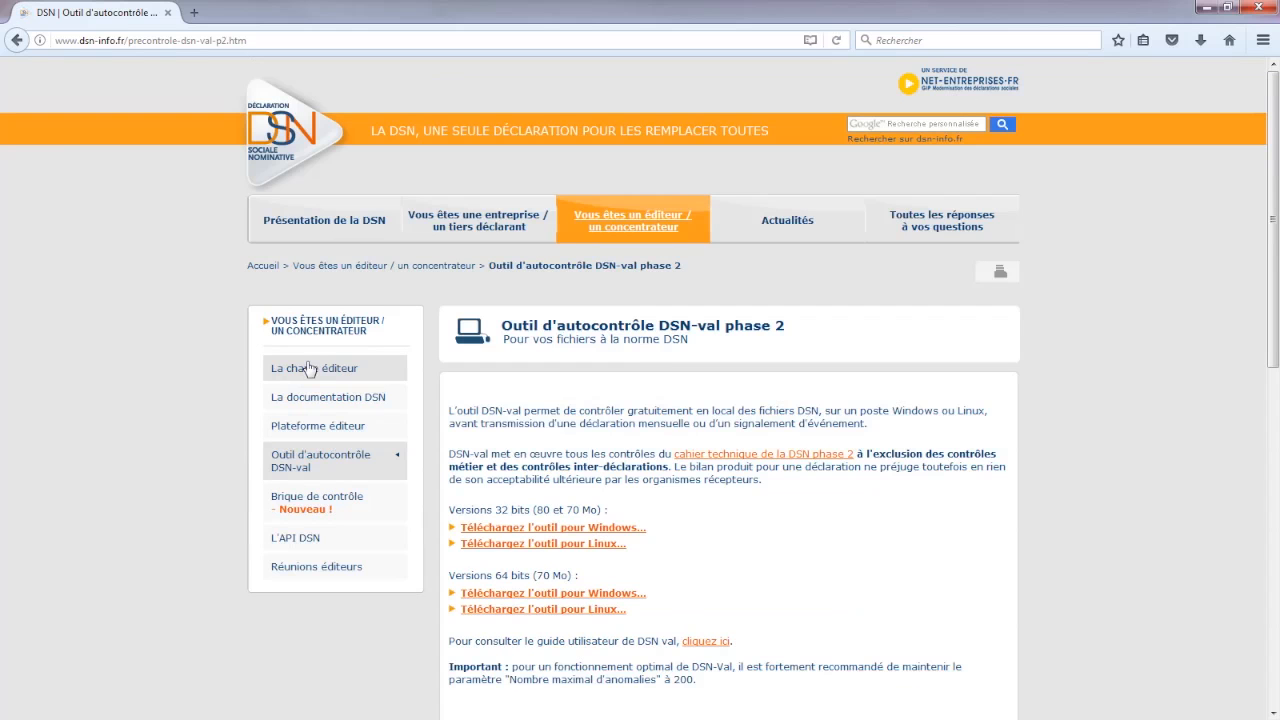
# Open the DSN-val phase 3 - P3.2017.1 version of the self-check tool page.
pyautogui.scroll(-2, 152, 401)
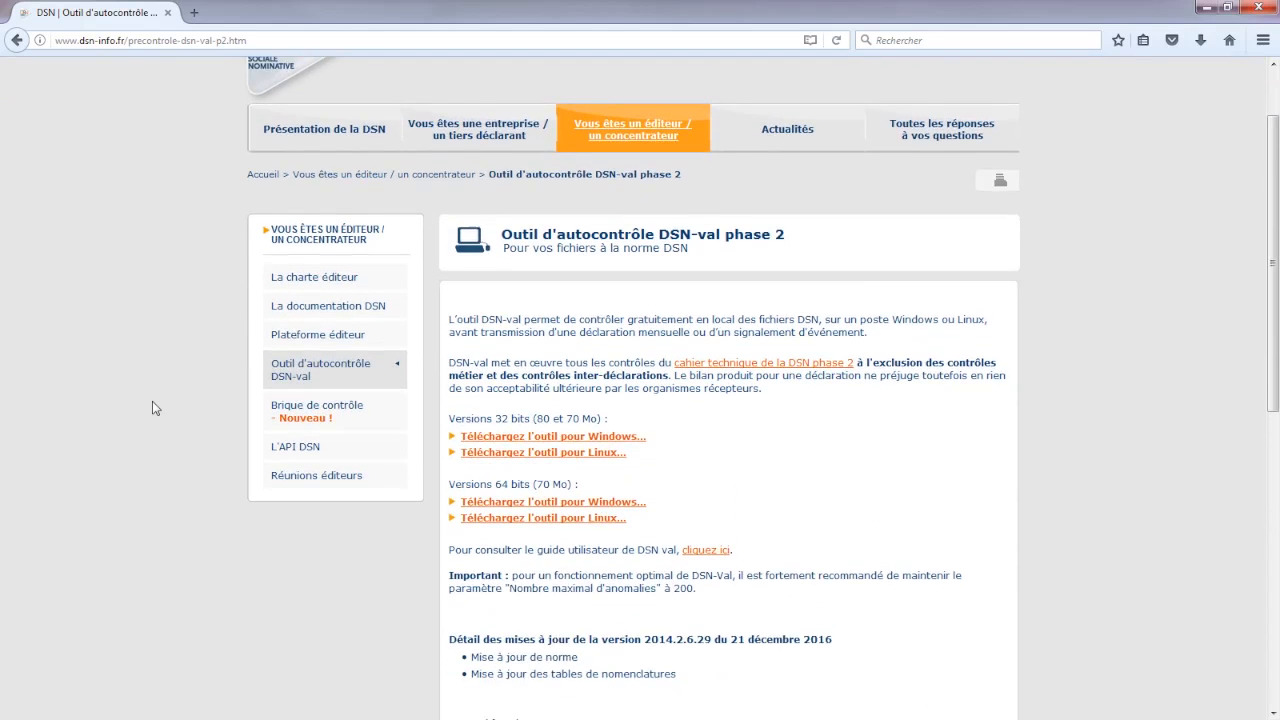
pyautogui.scroll(-2, 152, 408)
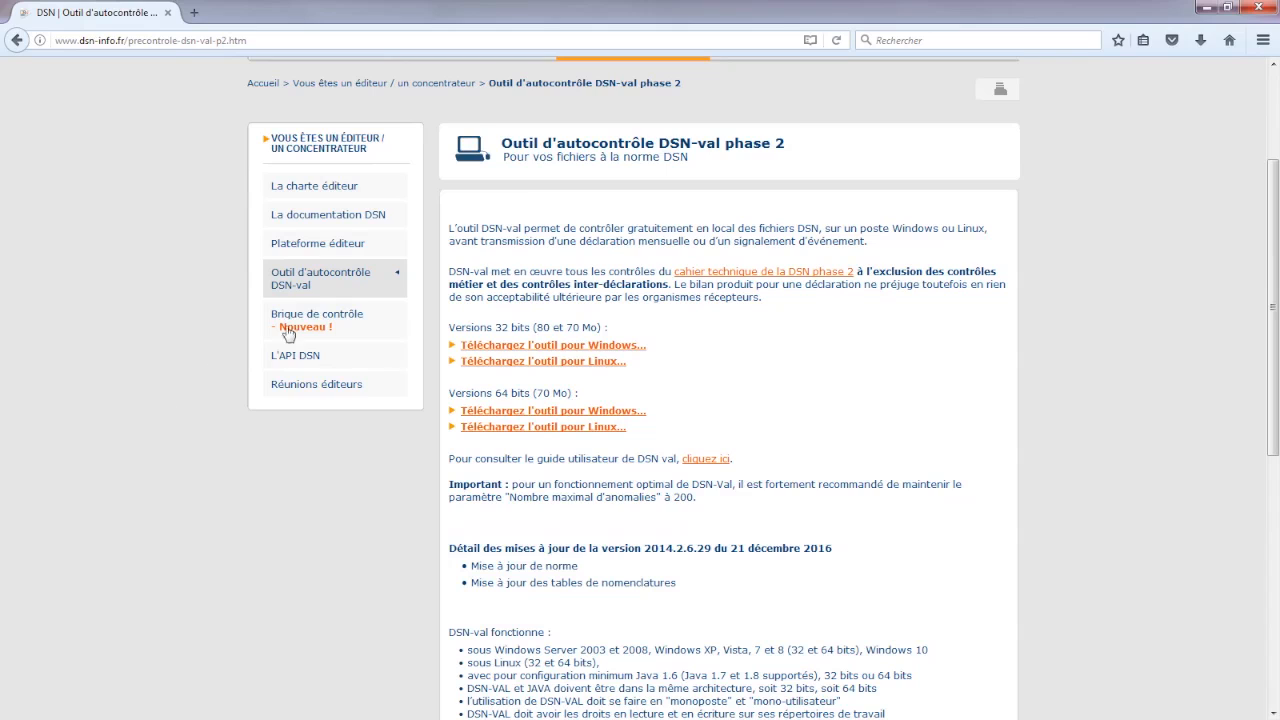
pyautogui.moveTo(337, 286)
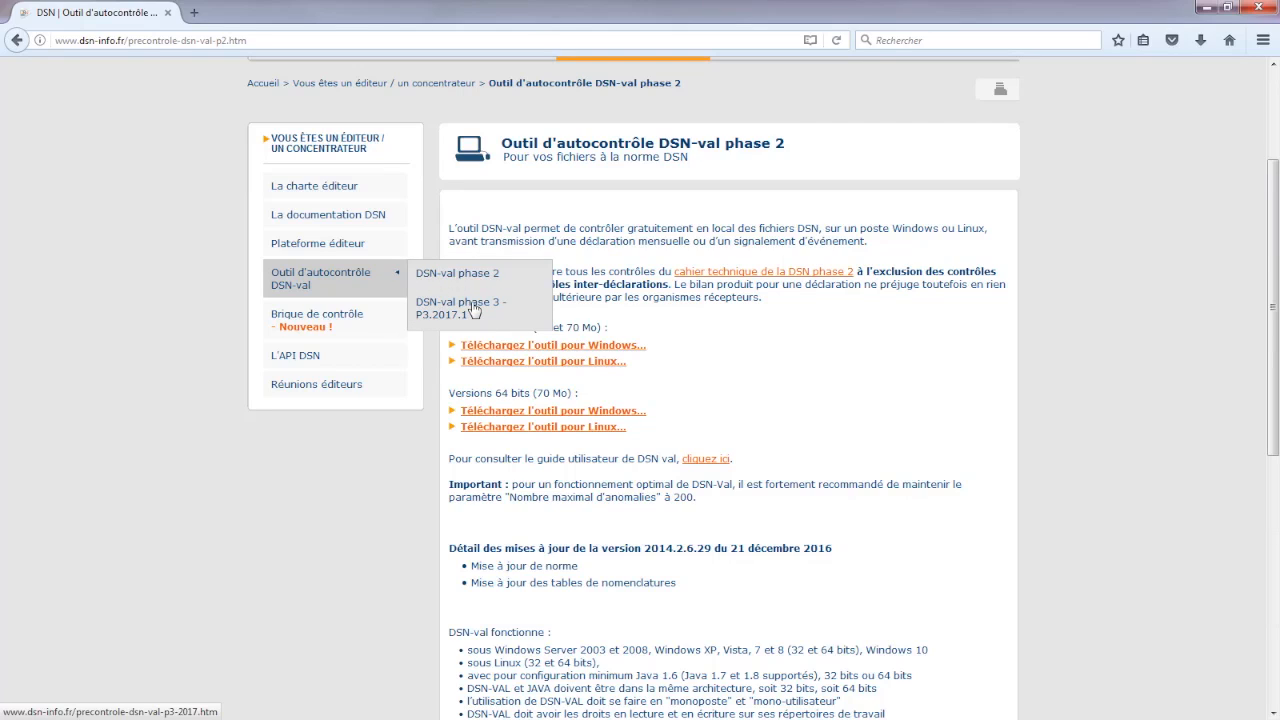
pyautogui.click(474, 311)
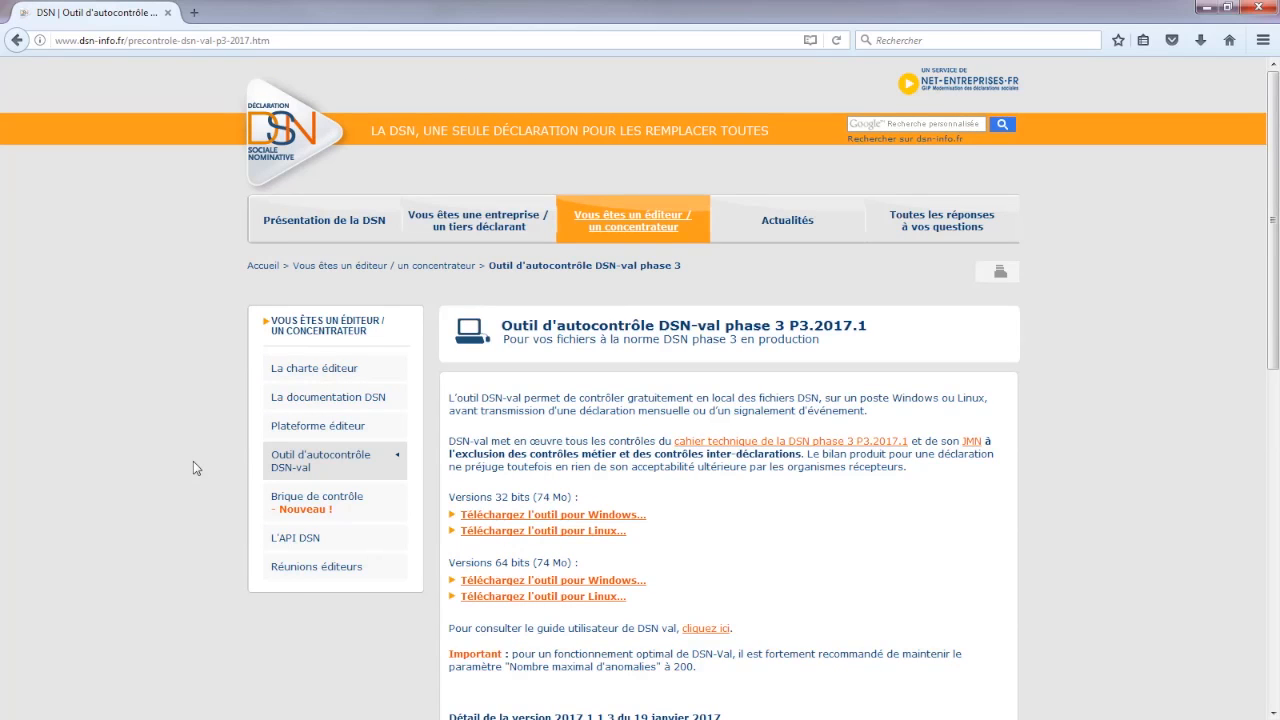
# Examine the title, download versions and release details on the DSN-val phase 3 P3.2017.1 page.
pyautogui.moveTo(868, 328); pyautogui.dragTo(487, 328)
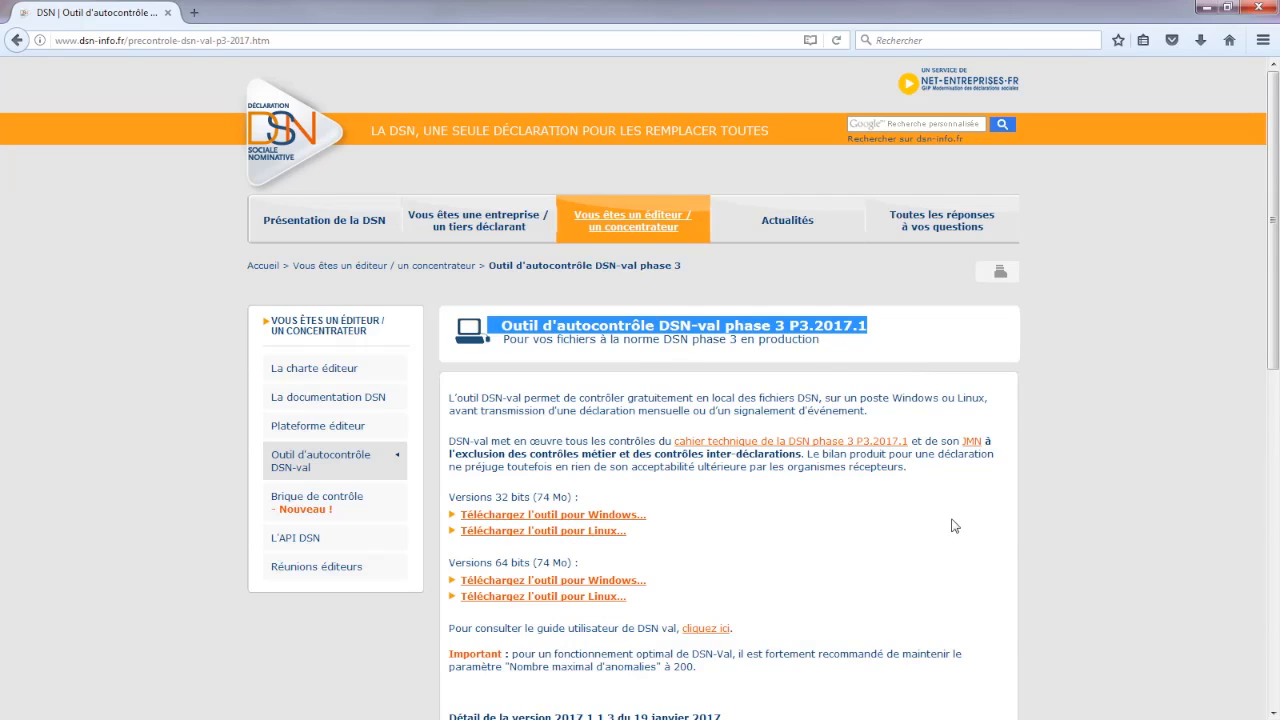
pyautogui.click(357, 645)
pyautogui.scroll(-1, 371, 634)
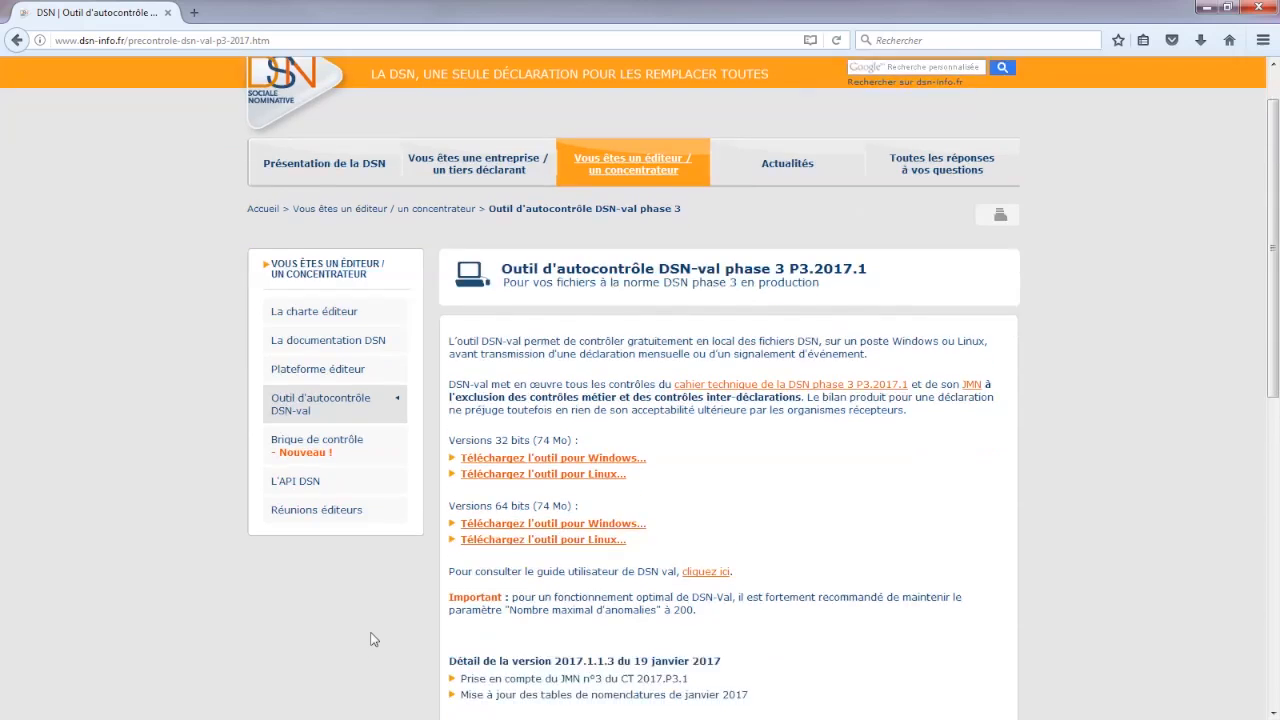
# Review the 32-bit and 64-bit versions offered on the DSN-val page and close the browser to return to the declaration editor.
pyautogui.scroll(-2, 371, 639)
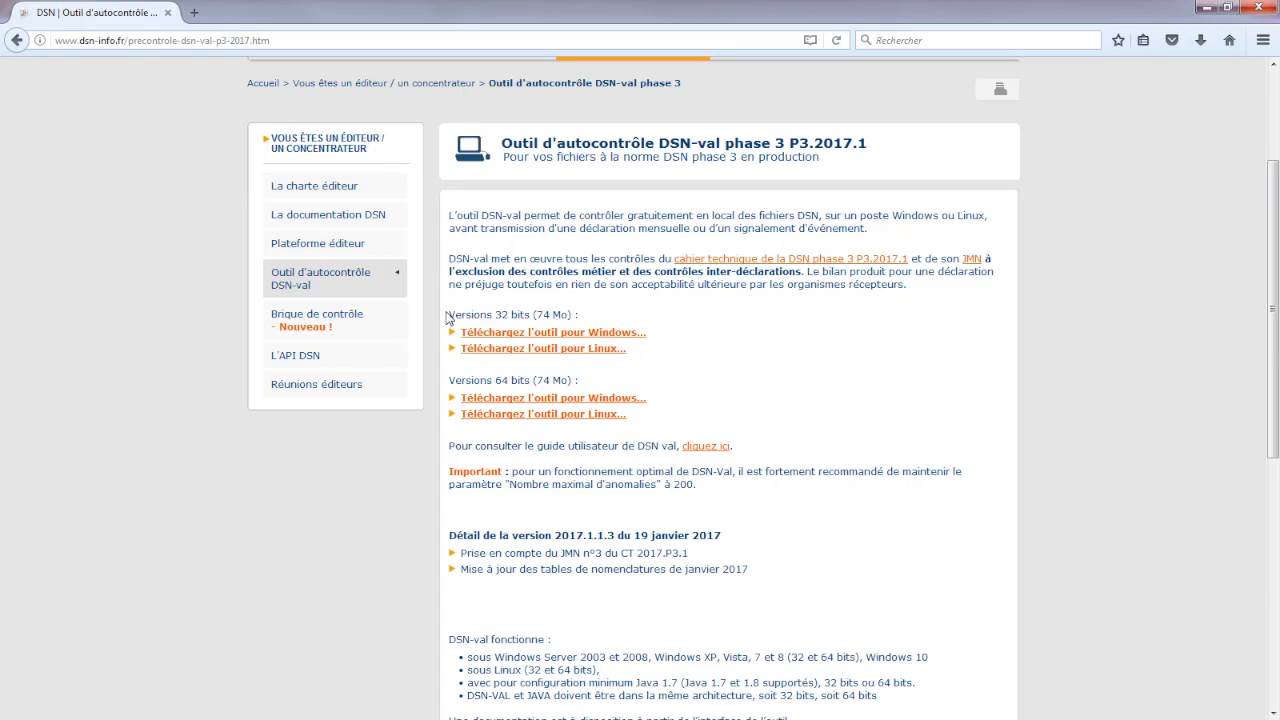
pyautogui.moveTo(449, 314); pyautogui.dragTo(527, 316)
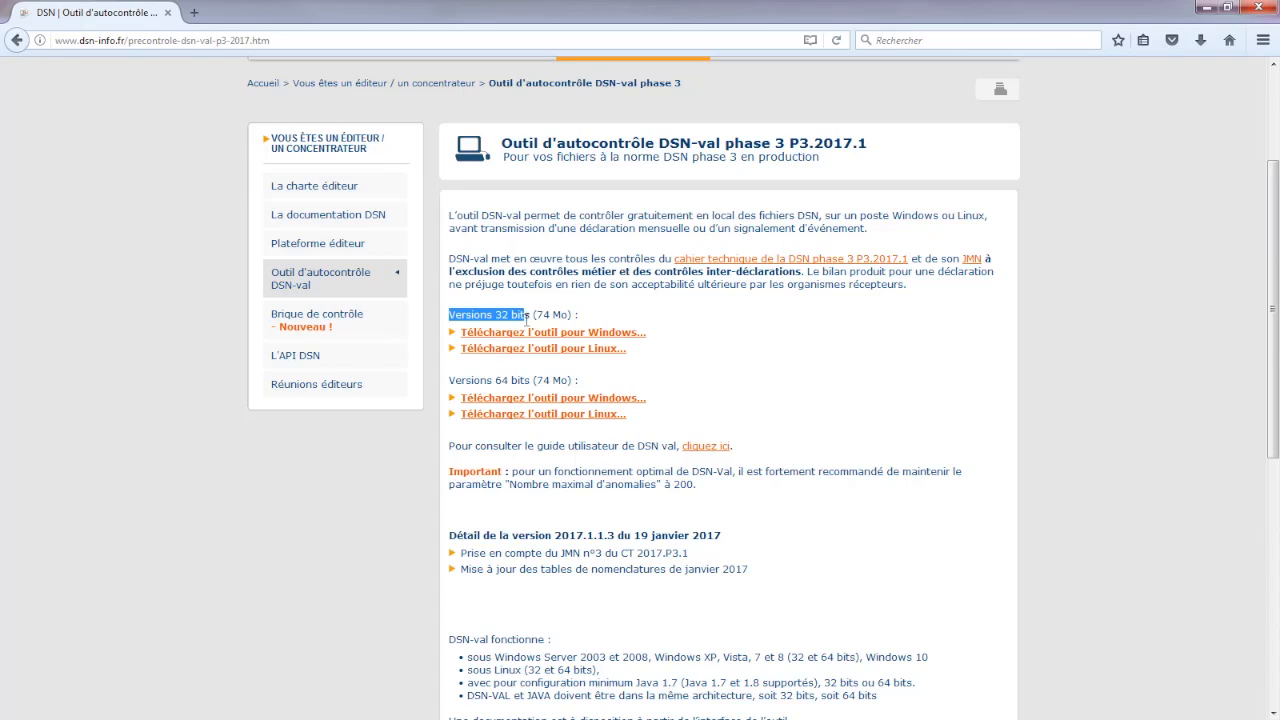
pyautogui.moveTo(525, 378); pyautogui.dragTo(448, 386)
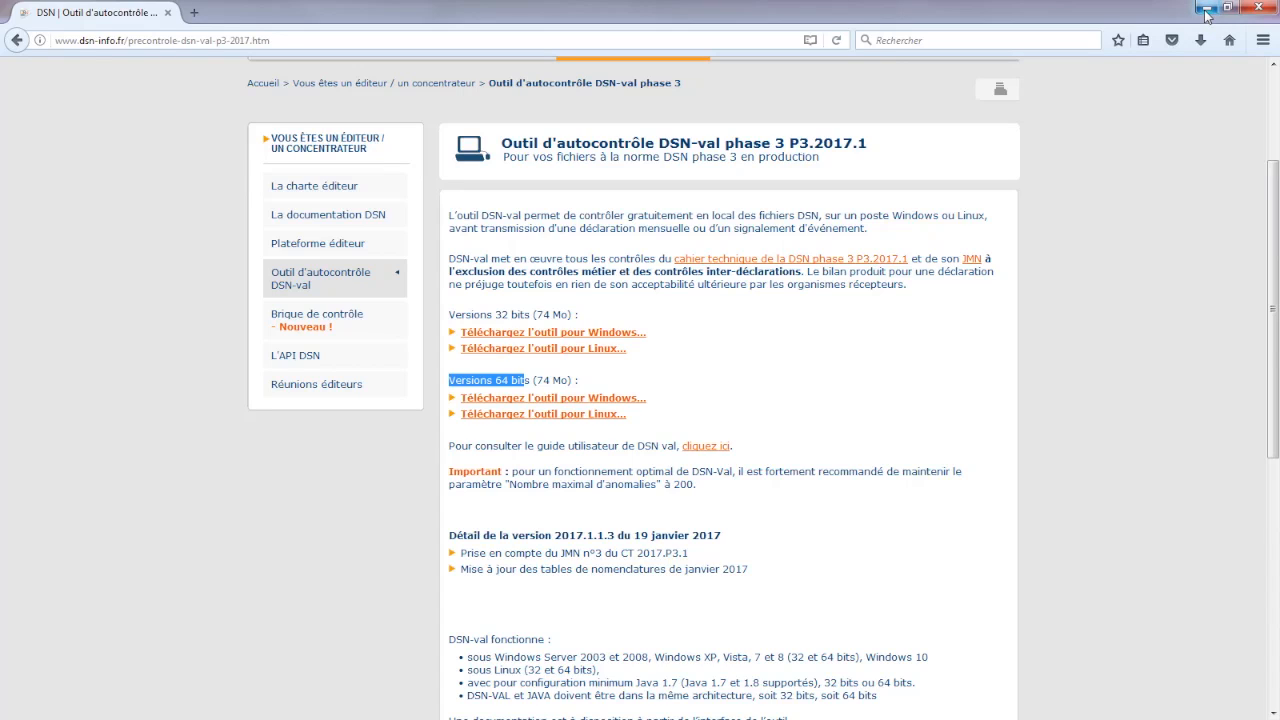
pyautogui.click(1256, 9)
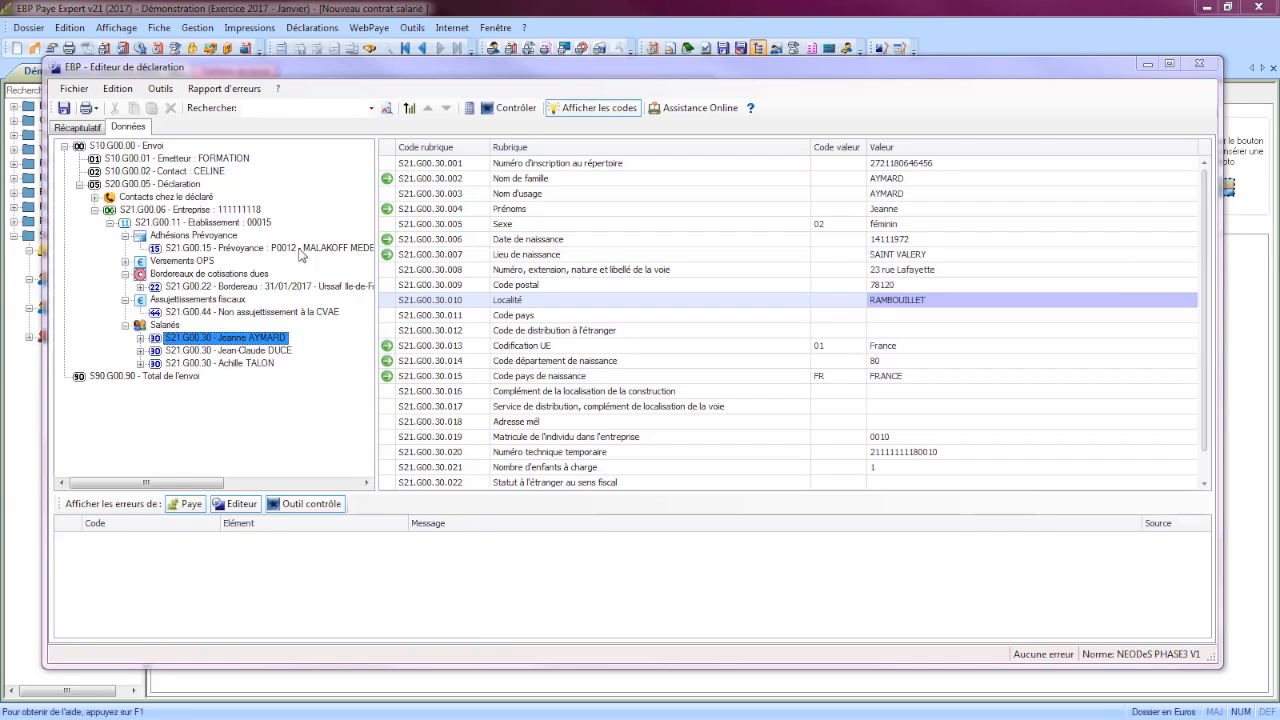
# Set the DSN-VAL-P03V01 control tool path to Autocontrol-ValidateurModeBatchWin64 in the autocontrole-dsn-val_win32_2017.1.2_64 folder.
pyautogui.click(161, 89)
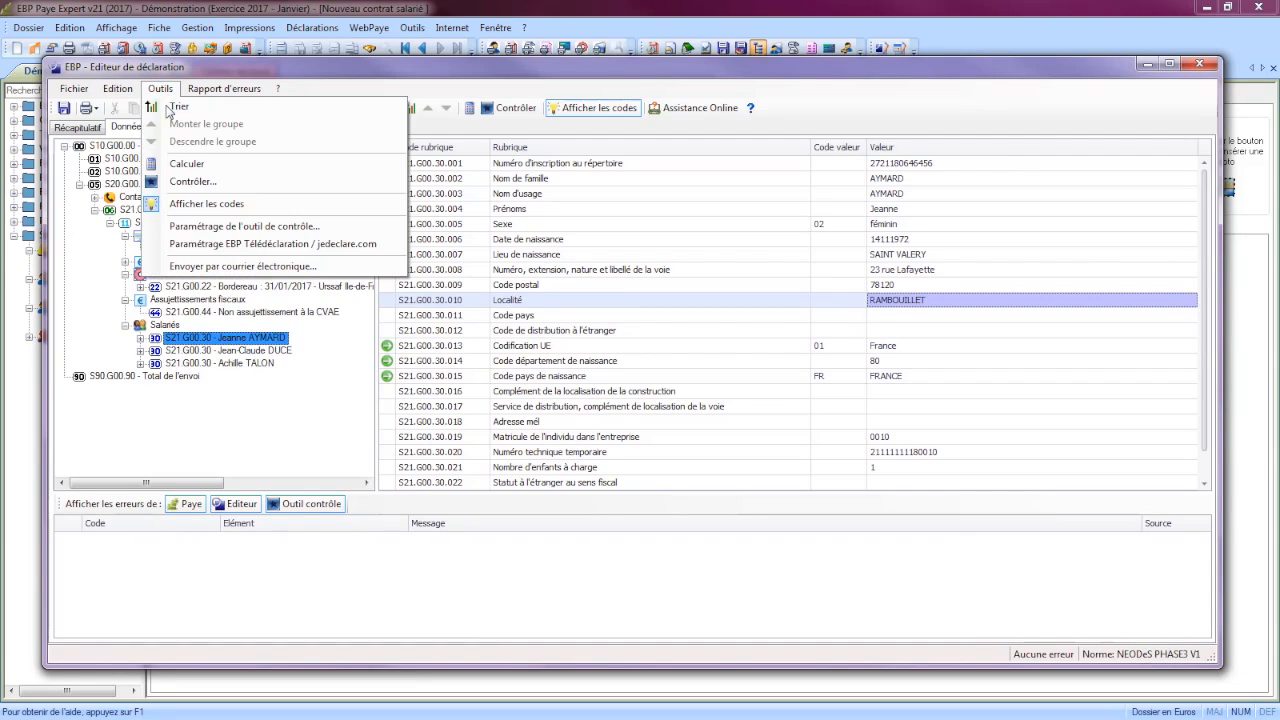
pyautogui.click(207, 232)
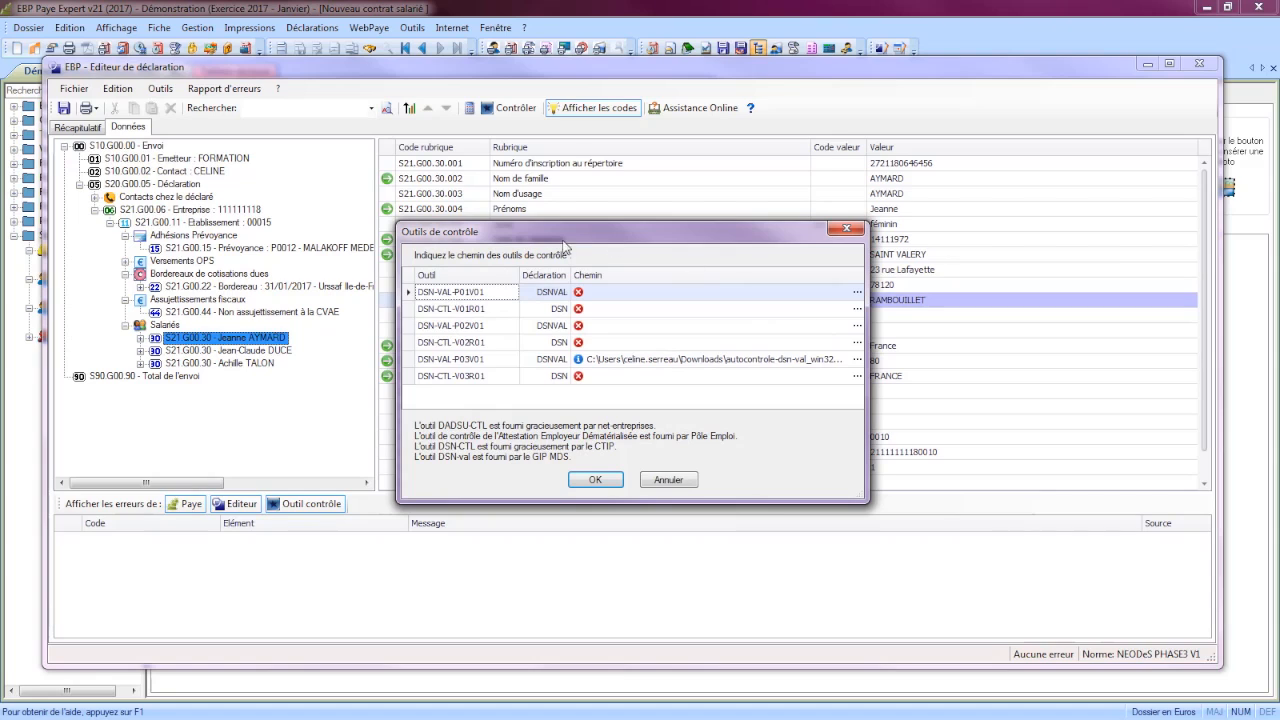
pyautogui.click(458, 360)
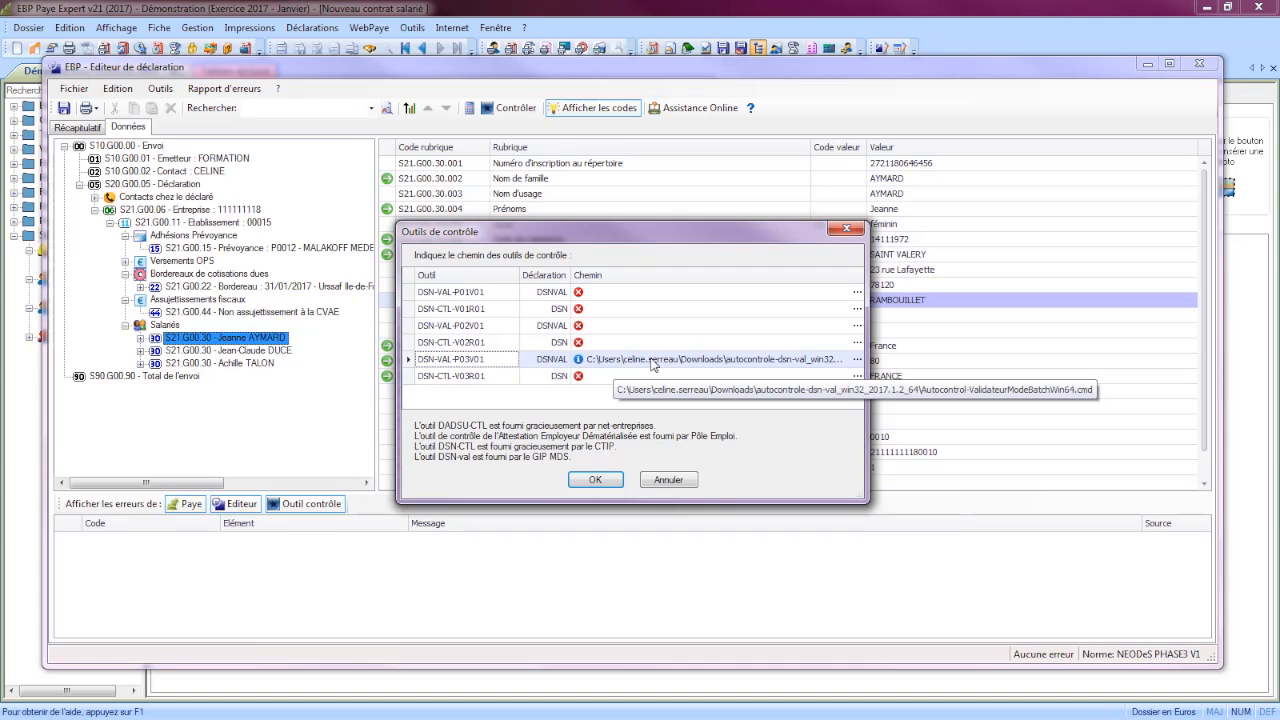
pyautogui.click(857, 362)
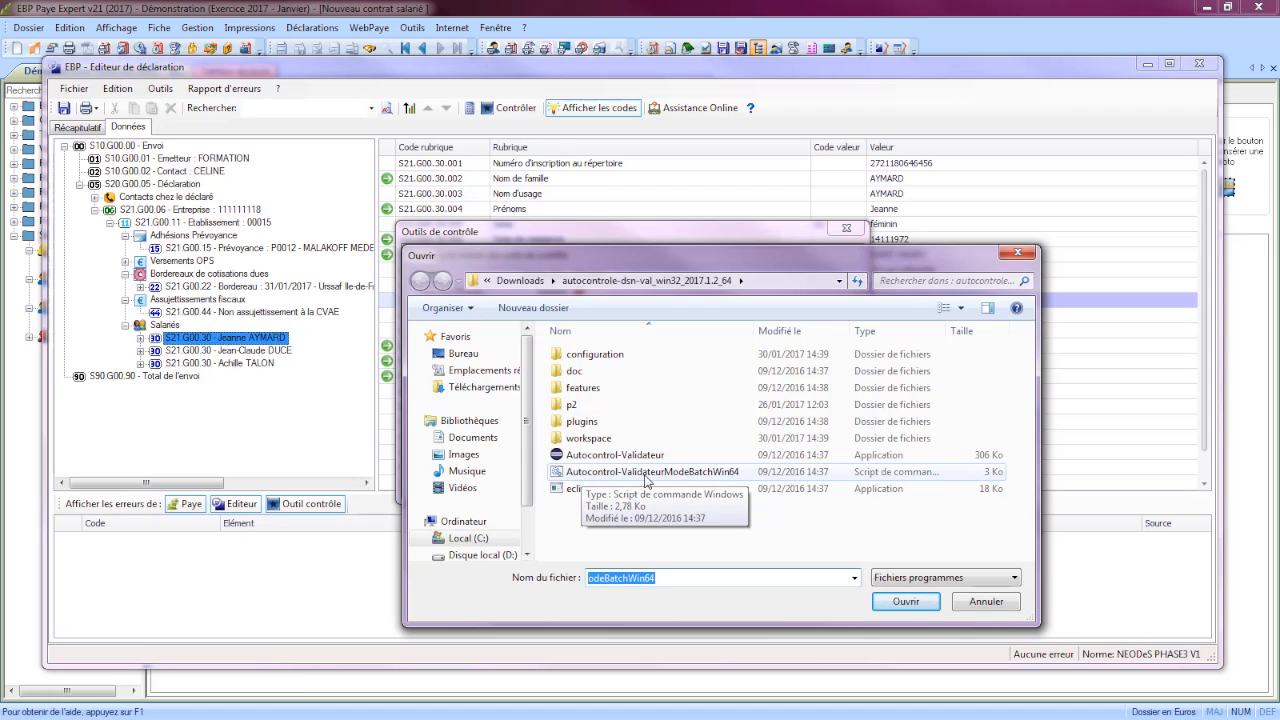
pyautogui.click(731, 479)
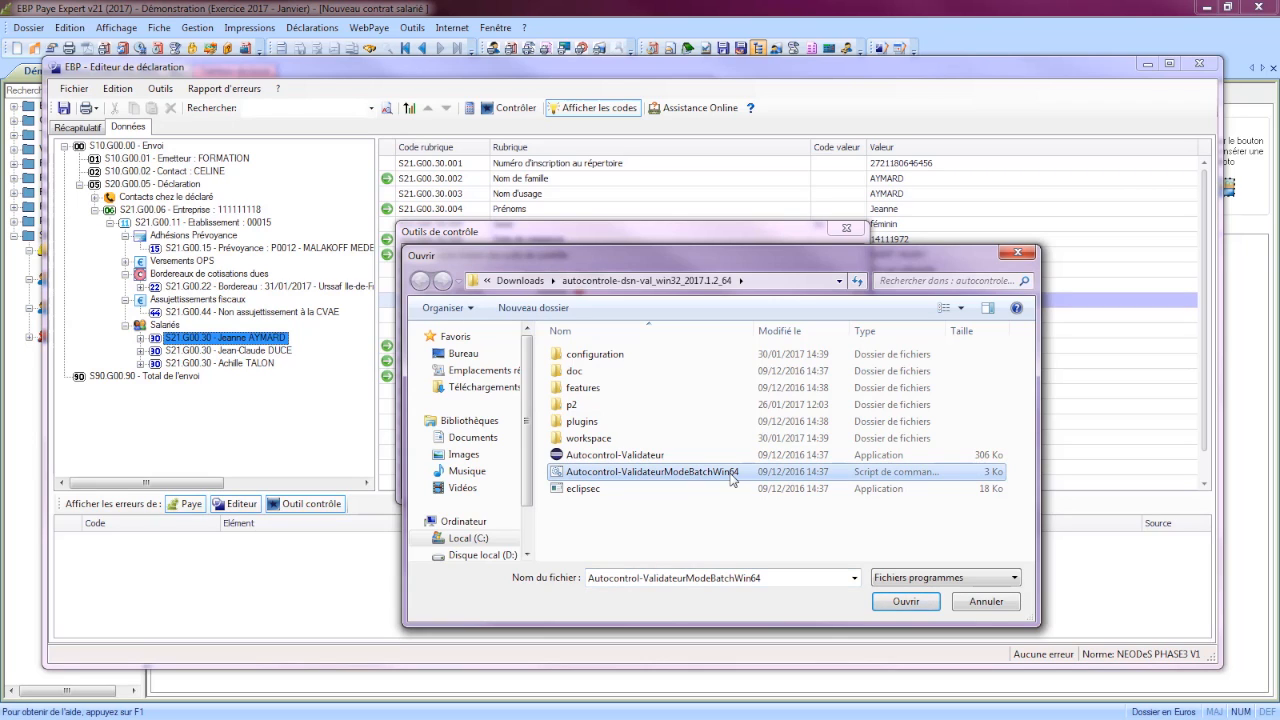
pyautogui.click(922, 606)
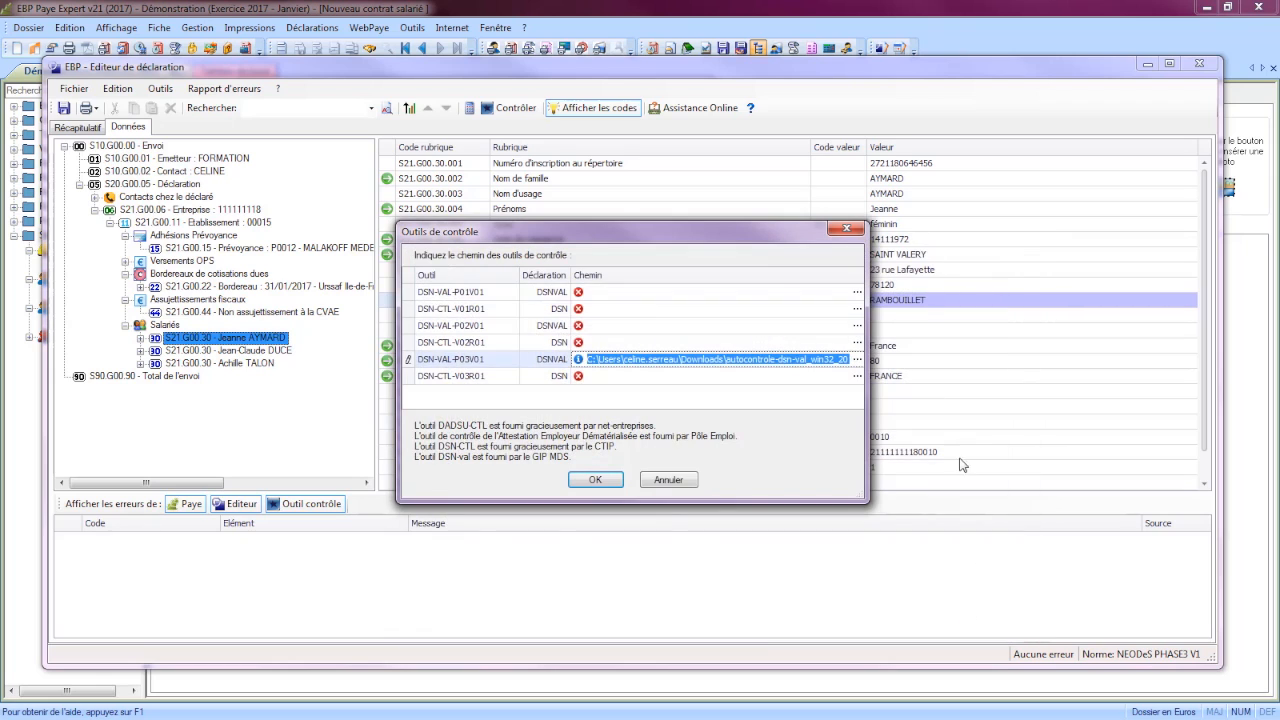
pyautogui.click(649, 377)
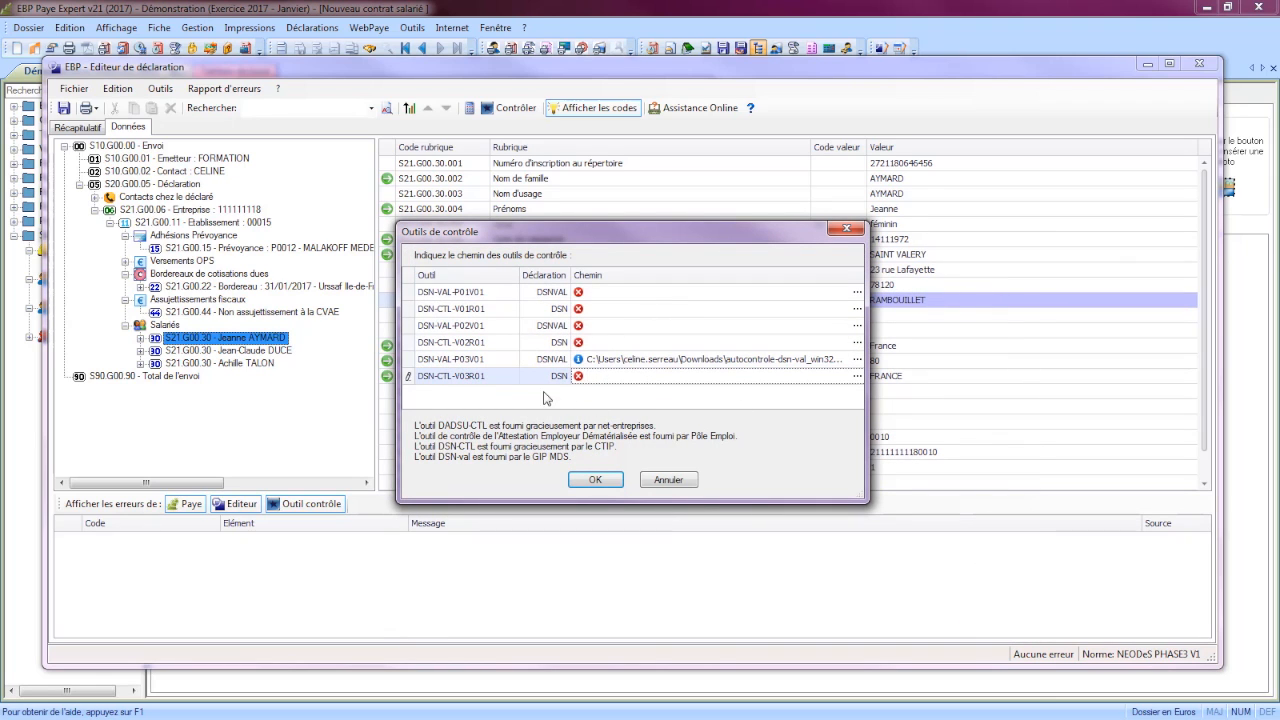
pyautogui.click(579, 481)
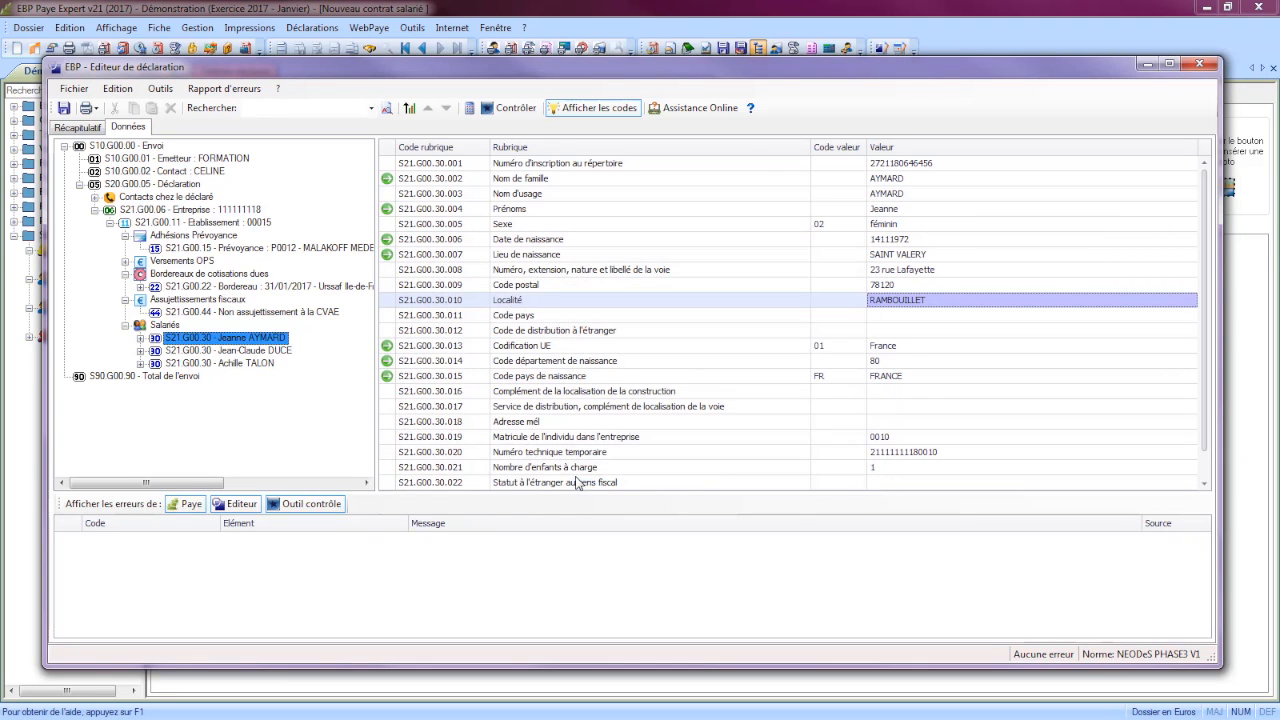
# Run the control tool on the declaration and dismiss its information message.
pyautogui.click(509, 113)
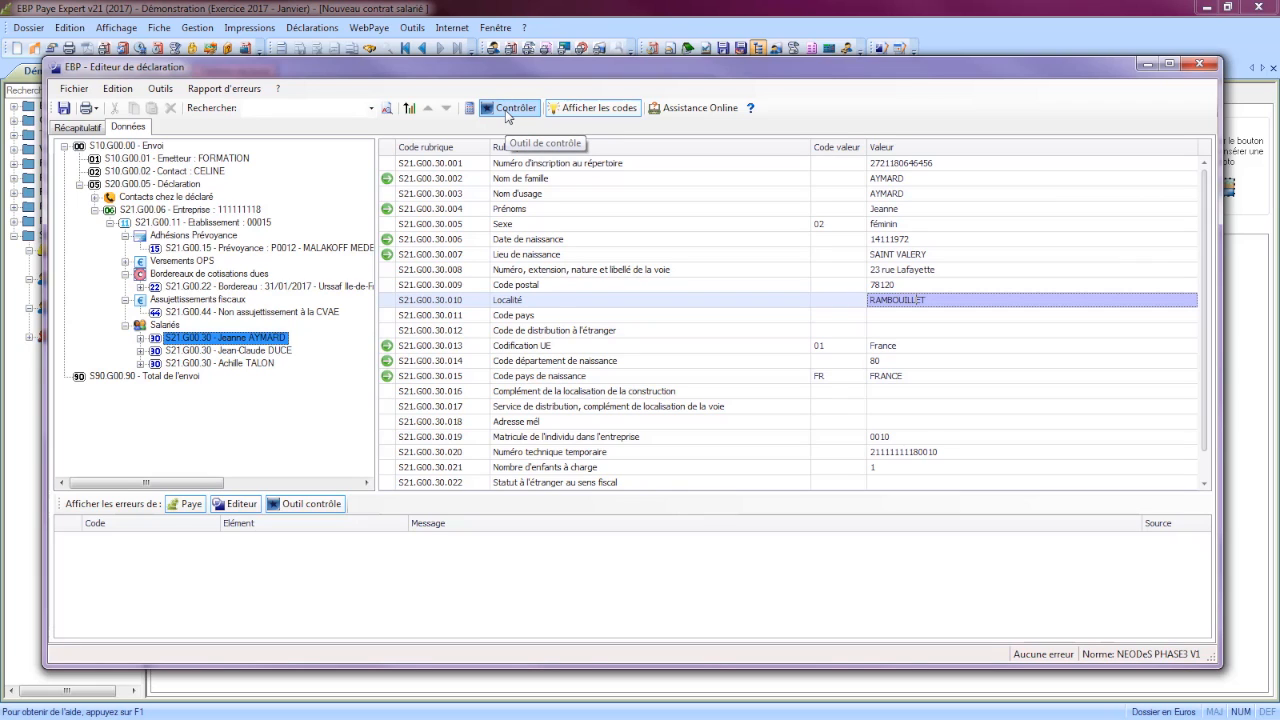
pyautogui.click(507, 112)
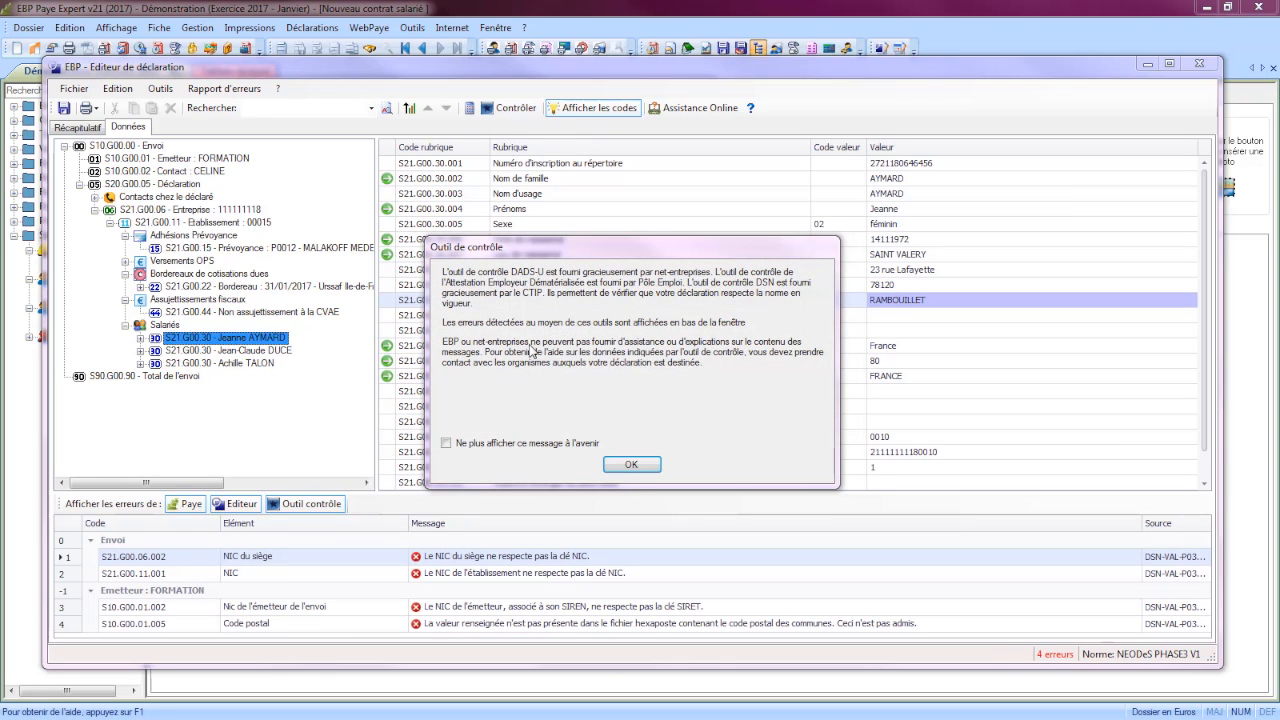
pyautogui.click(632, 465)
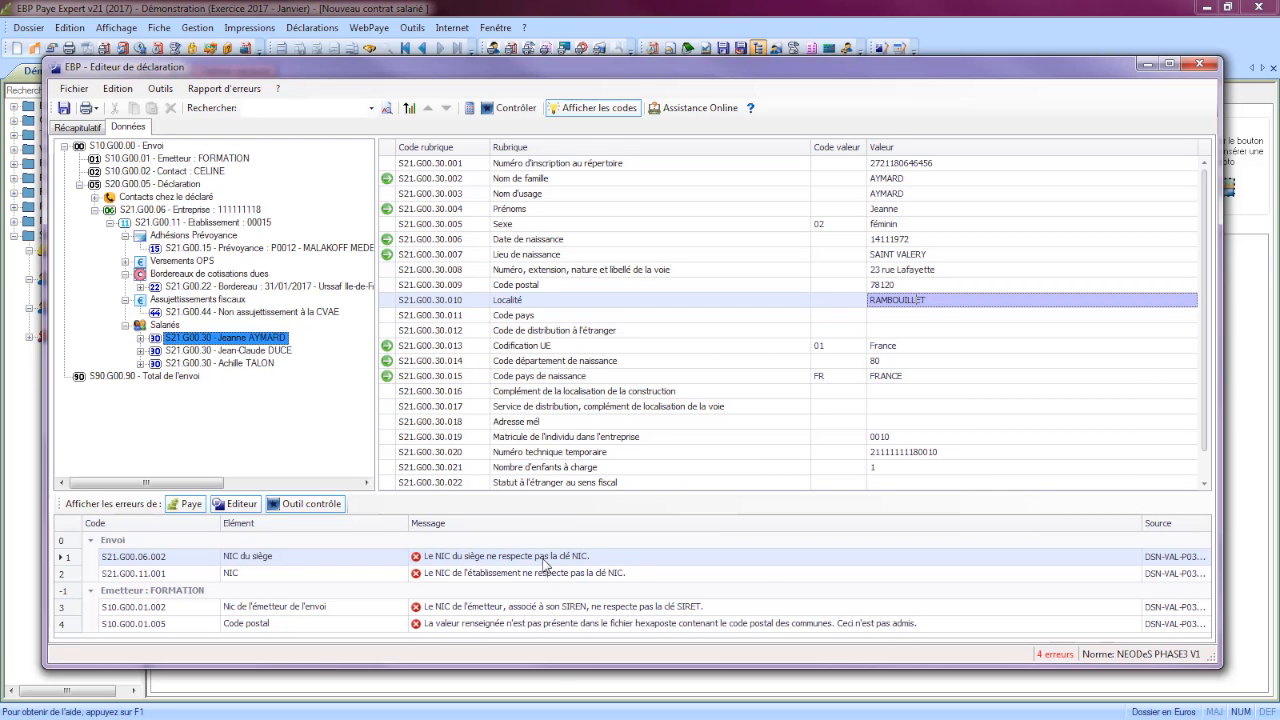
# Trace the sender's NIC error from the error list to its rubric in the declaration data, and close the declaration editor.
pyautogui.click(229, 95)
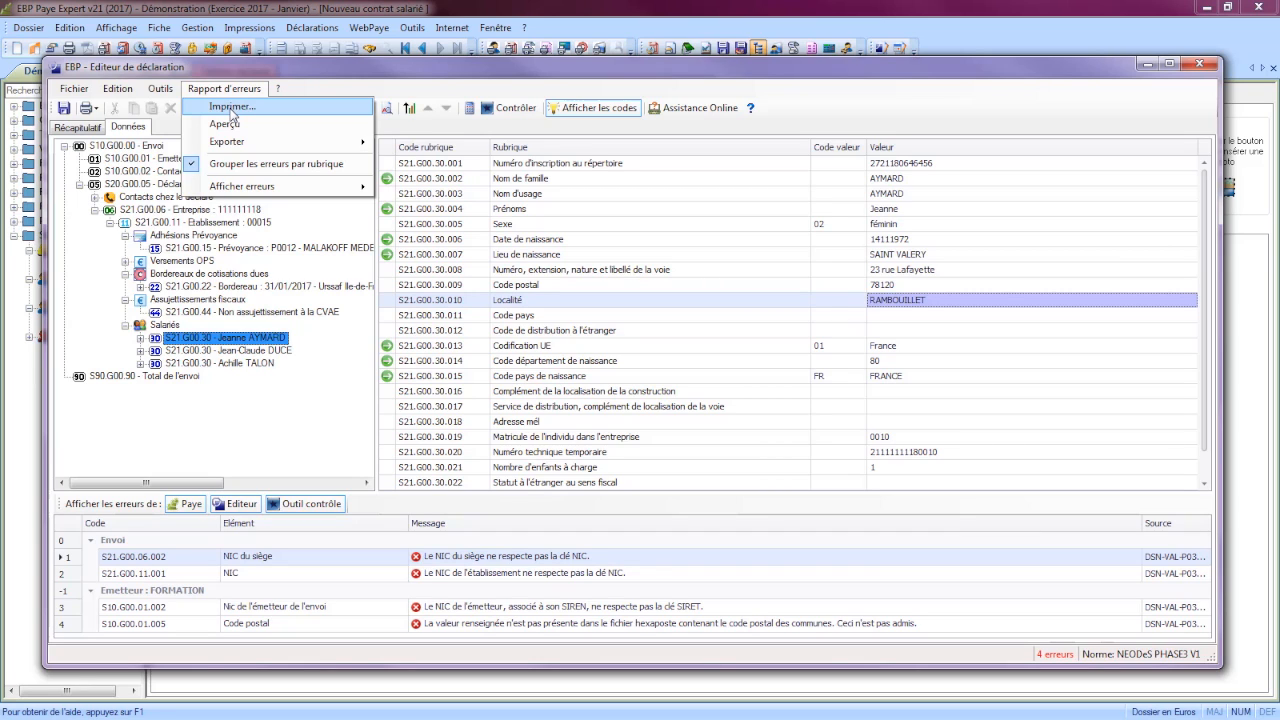
pyautogui.click(596, 598)
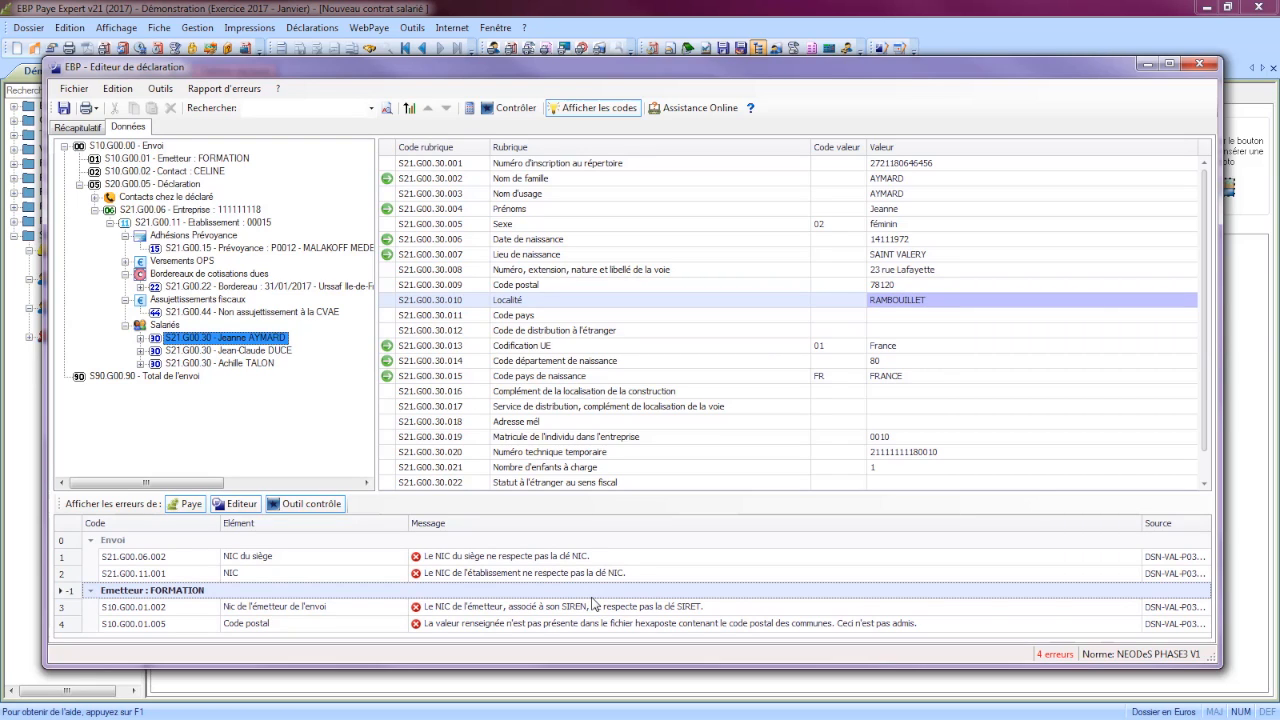
pyautogui.click(583, 613)
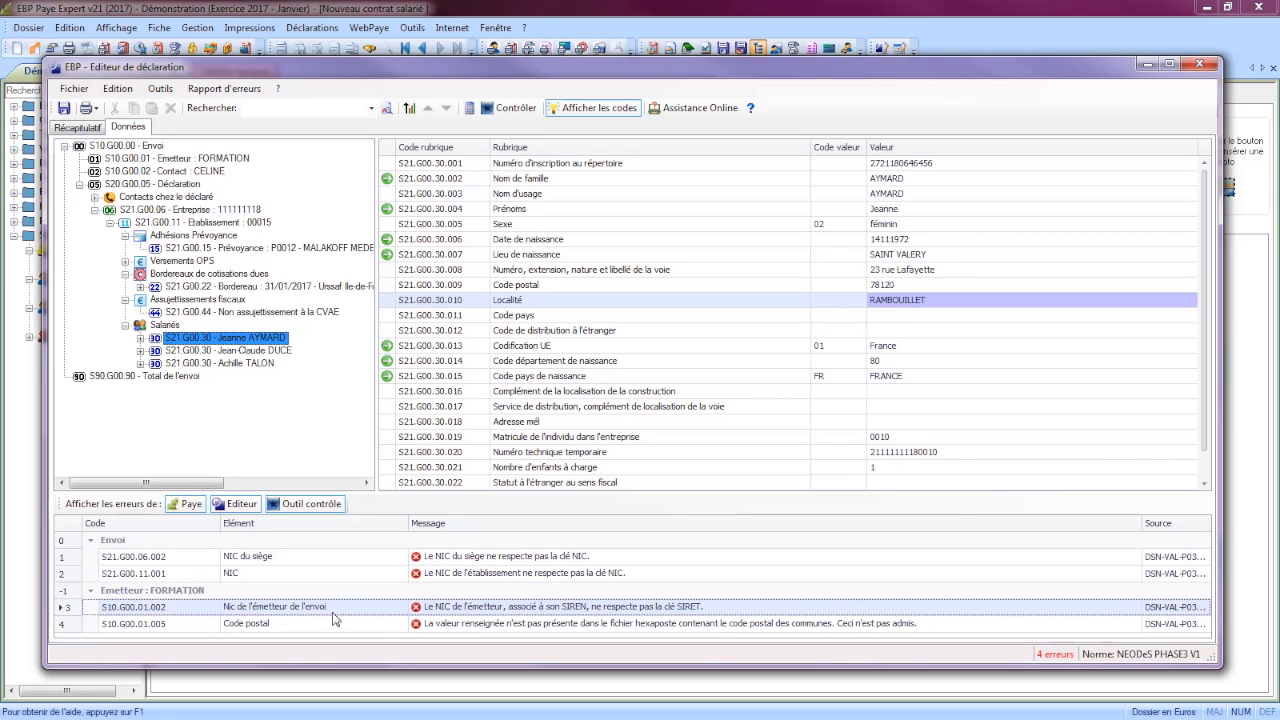
pyautogui.doubleClick(484, 608)
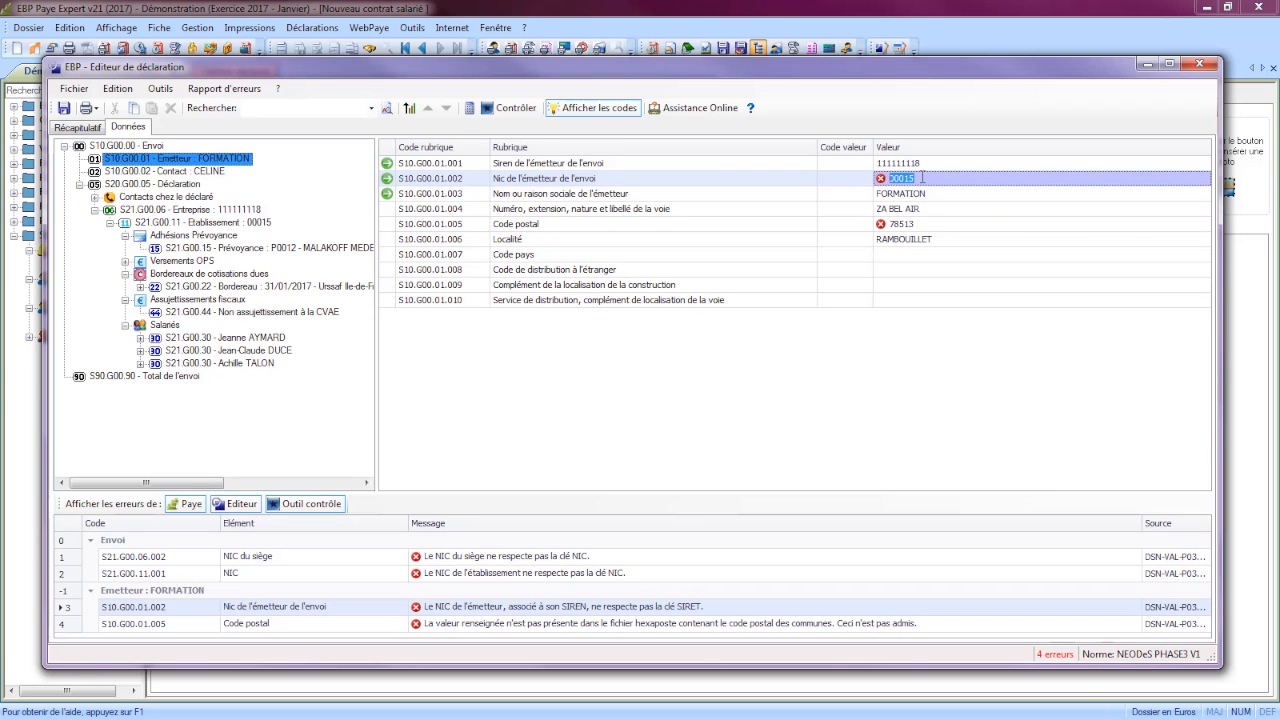
pyautogui.moveTo(921, 178); pyautogui.dragTo(889, 177)
pyautogui.click(957, 289)
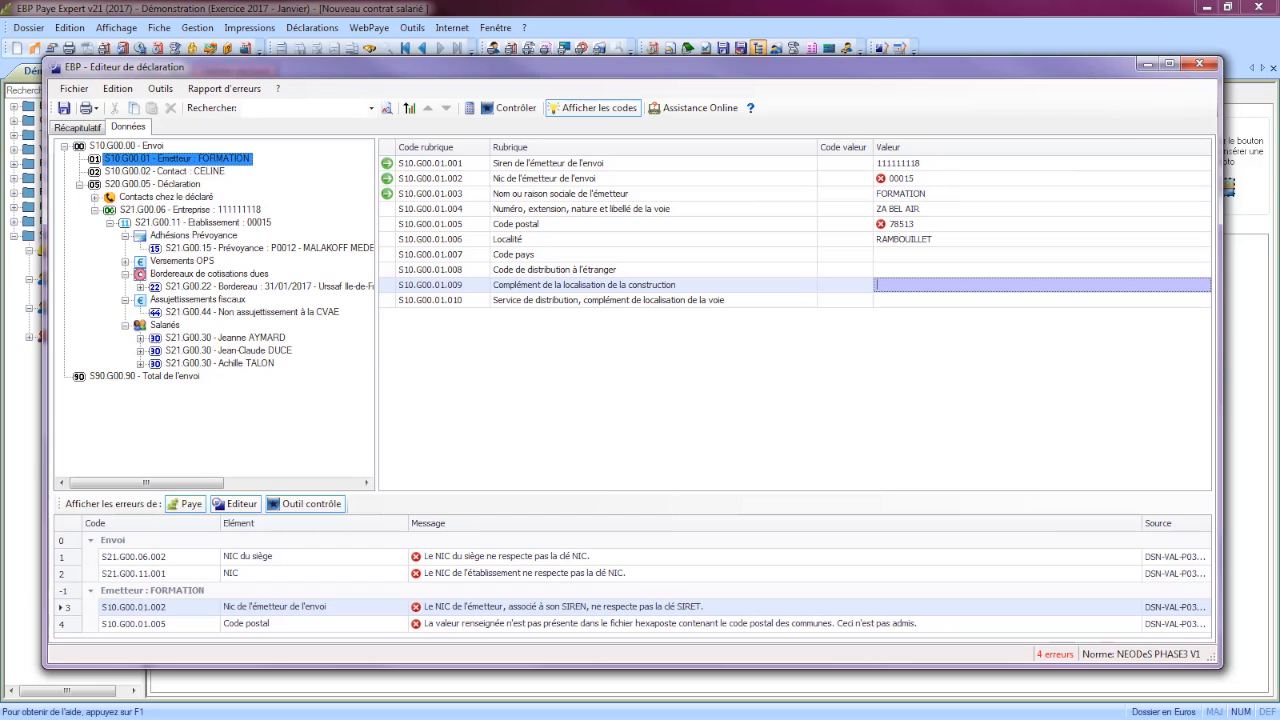
pyautogui.click(1197, 64)
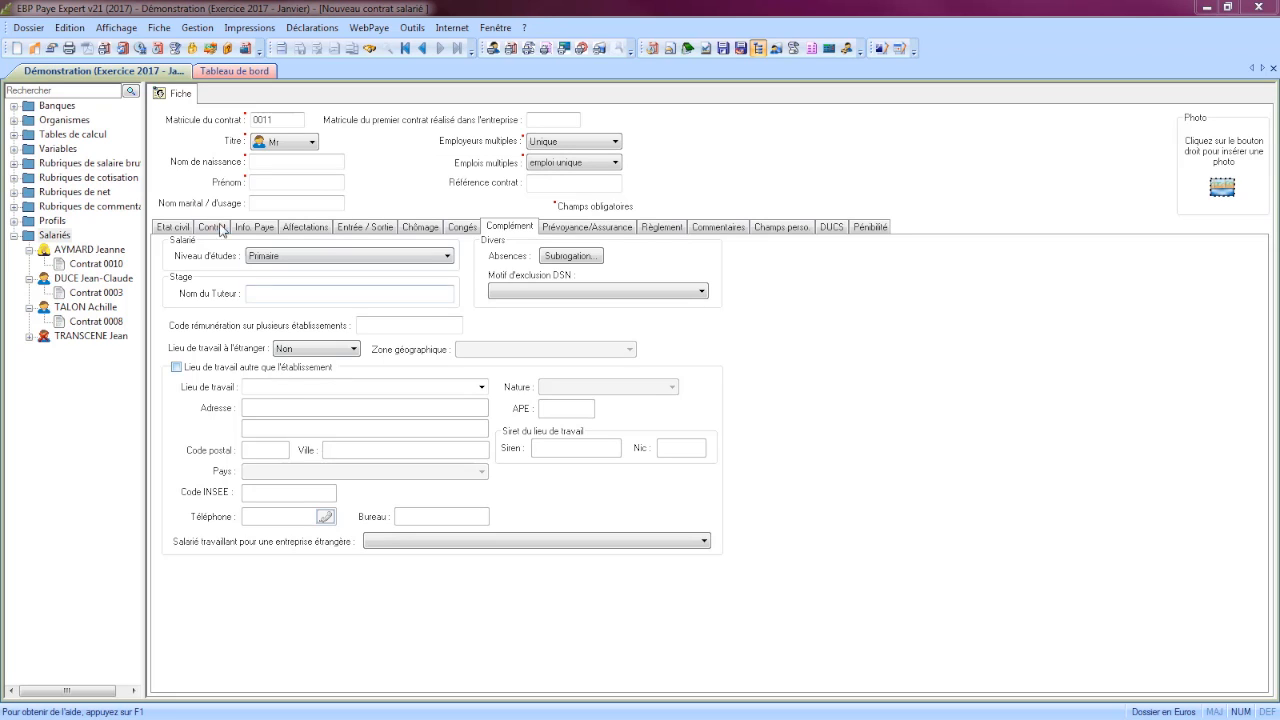
# Set the company's postal code to 78500 in the Emetteur/Déclarant general parameters and save the change.
pyautogui.click(28, 28)
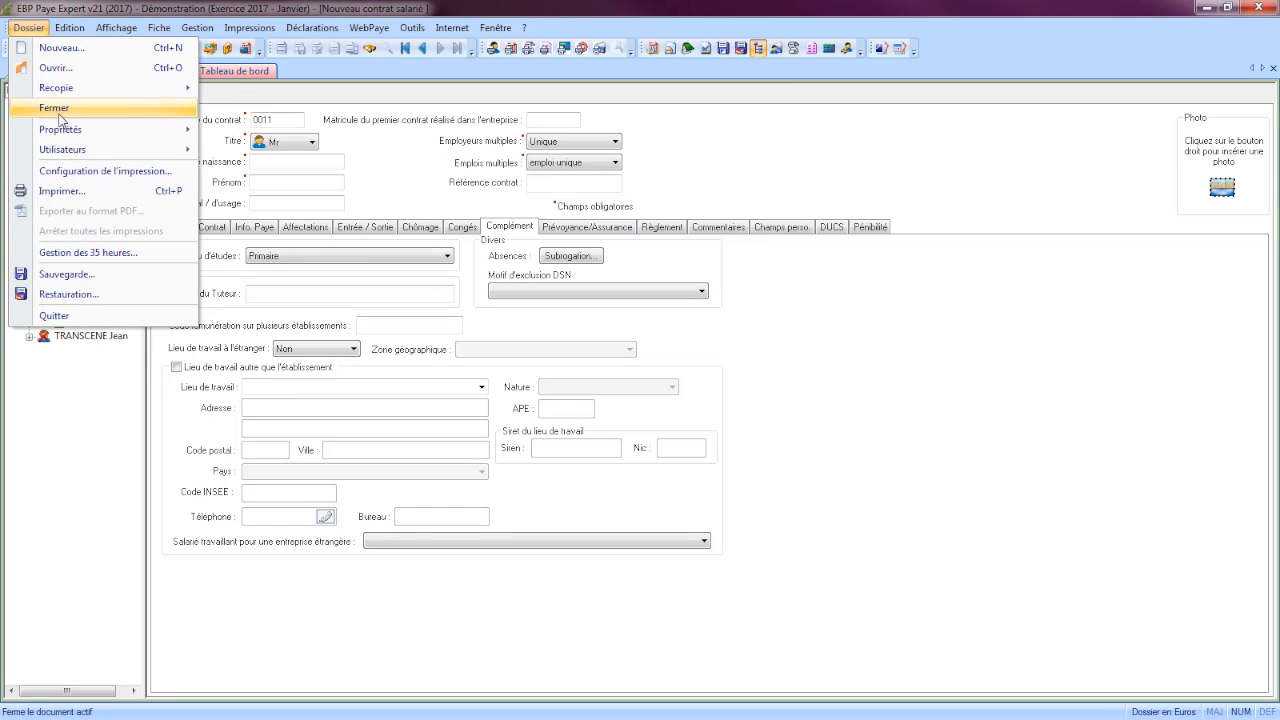
pyautogui.moveTo(62, 134)
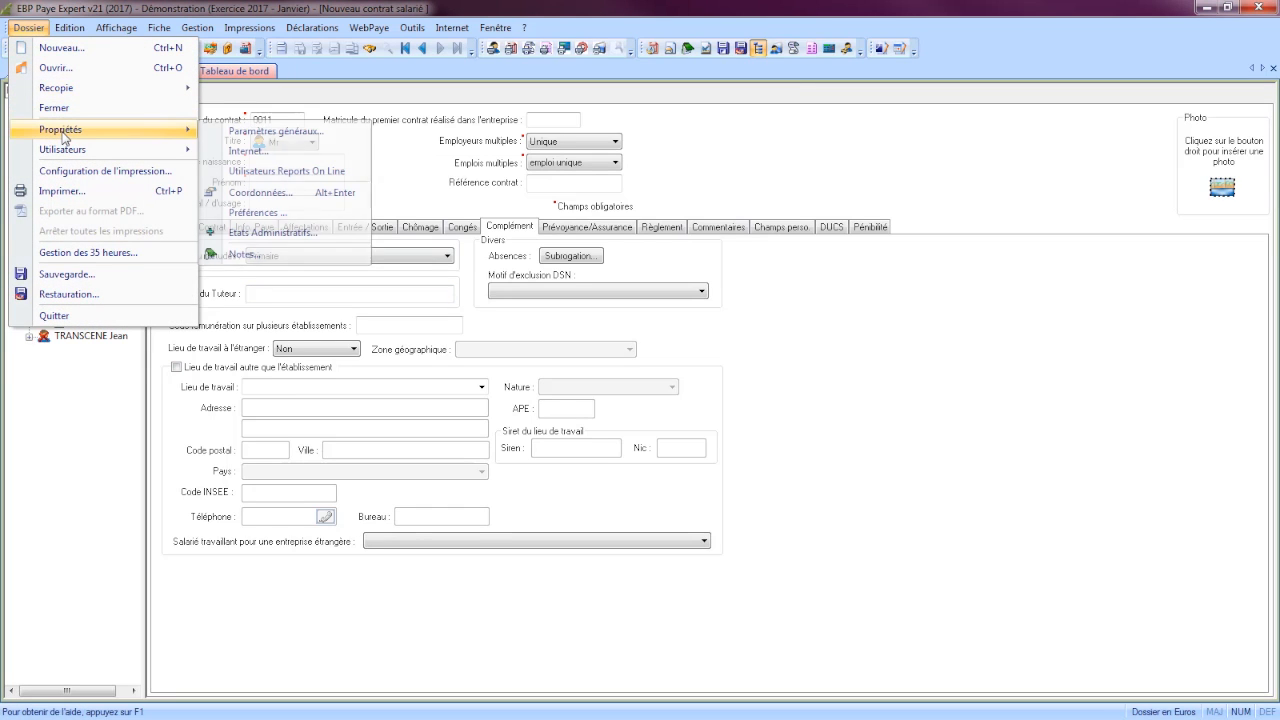
pyautogui.click(257, 134)
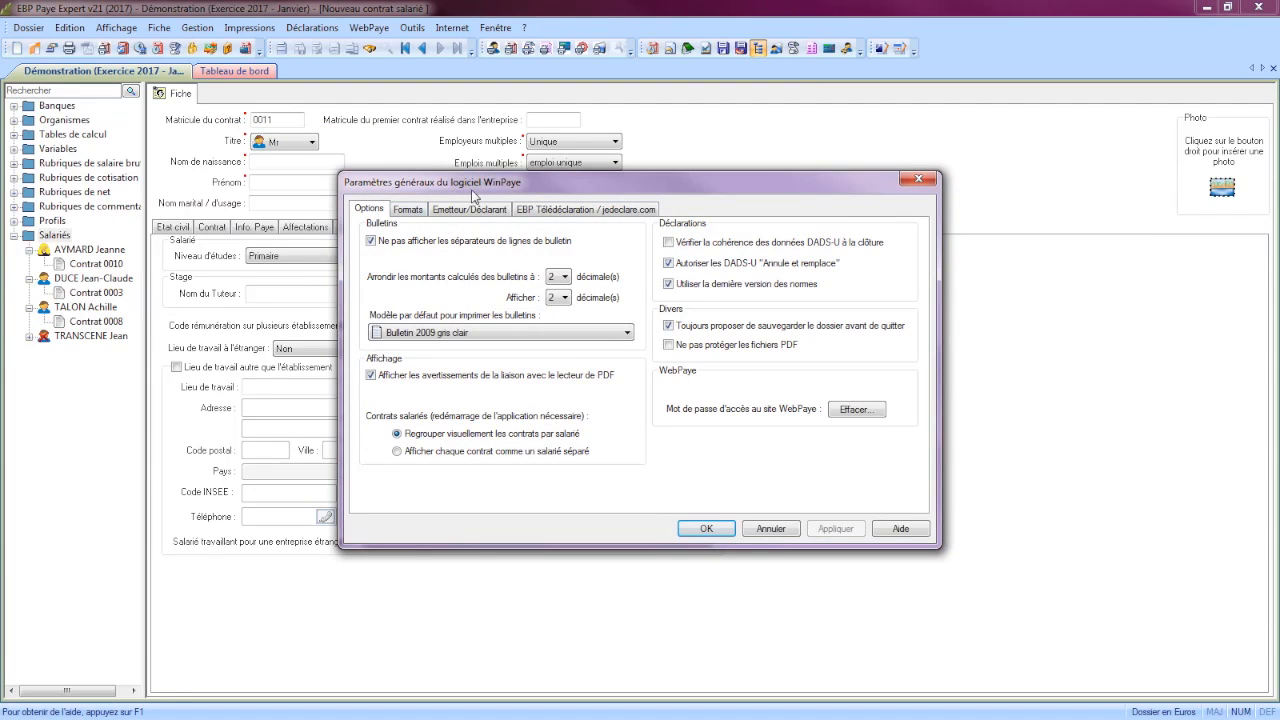
pyautogui.click(470, 209)
pyautogui.moveTo(455, 397); pyautogui.dragTo(445, 396)
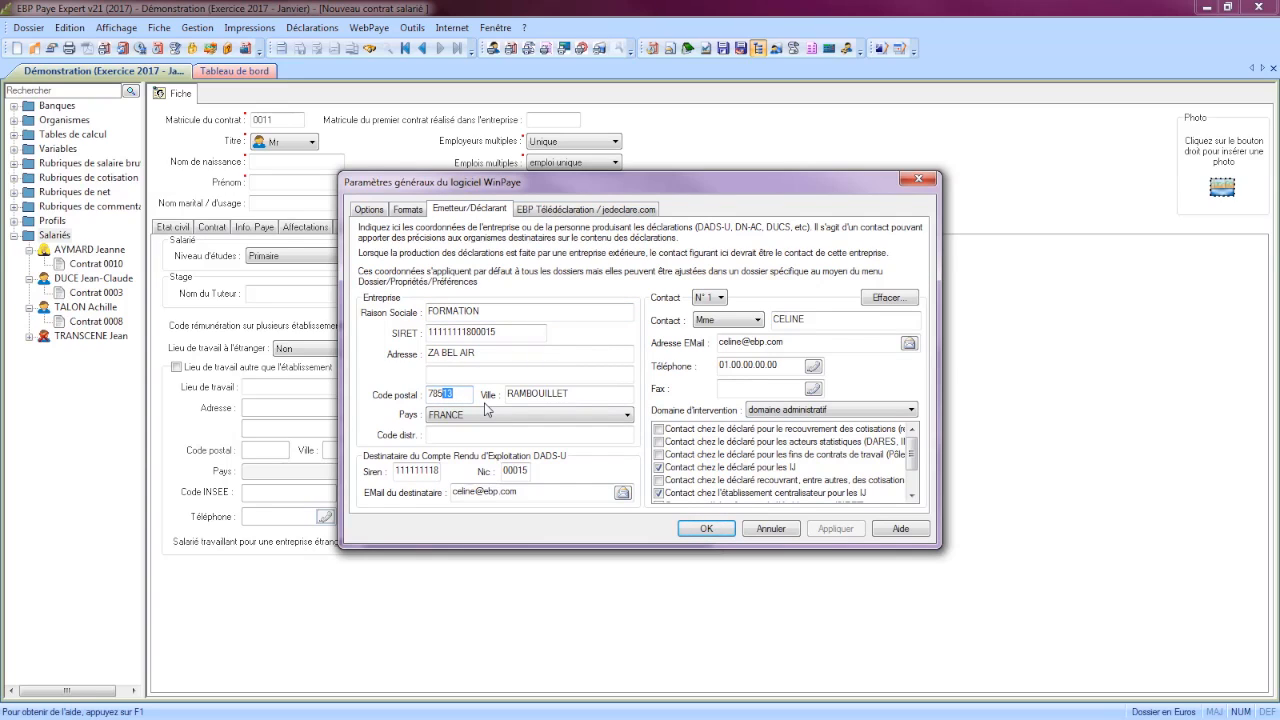
pyautogui.write('00')
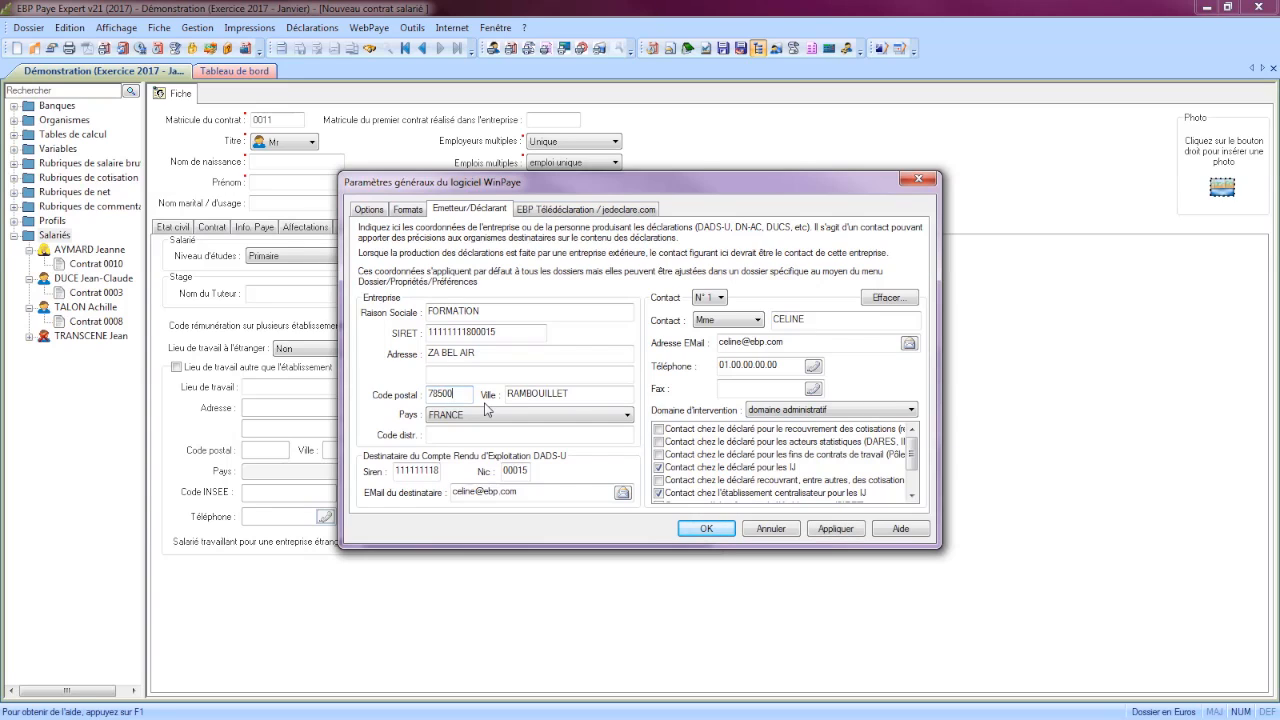
pyautogui.click(836, 529)
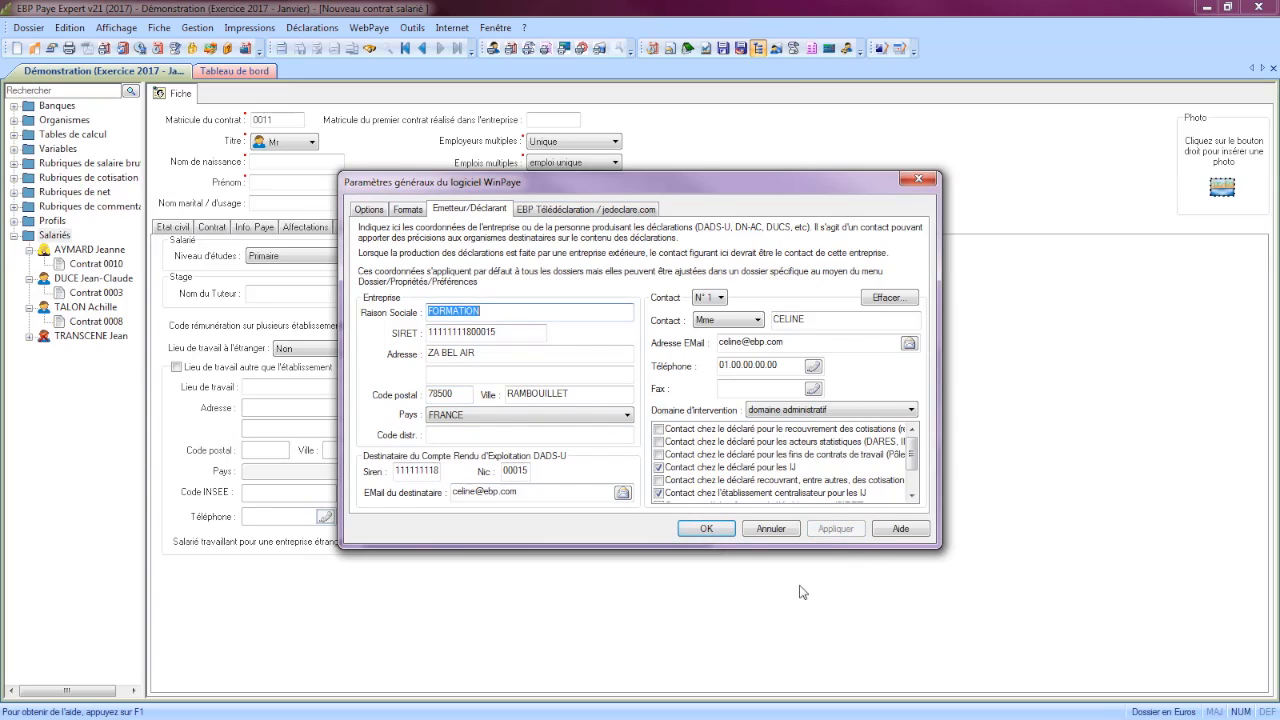
pyautogui.click(706, 529)
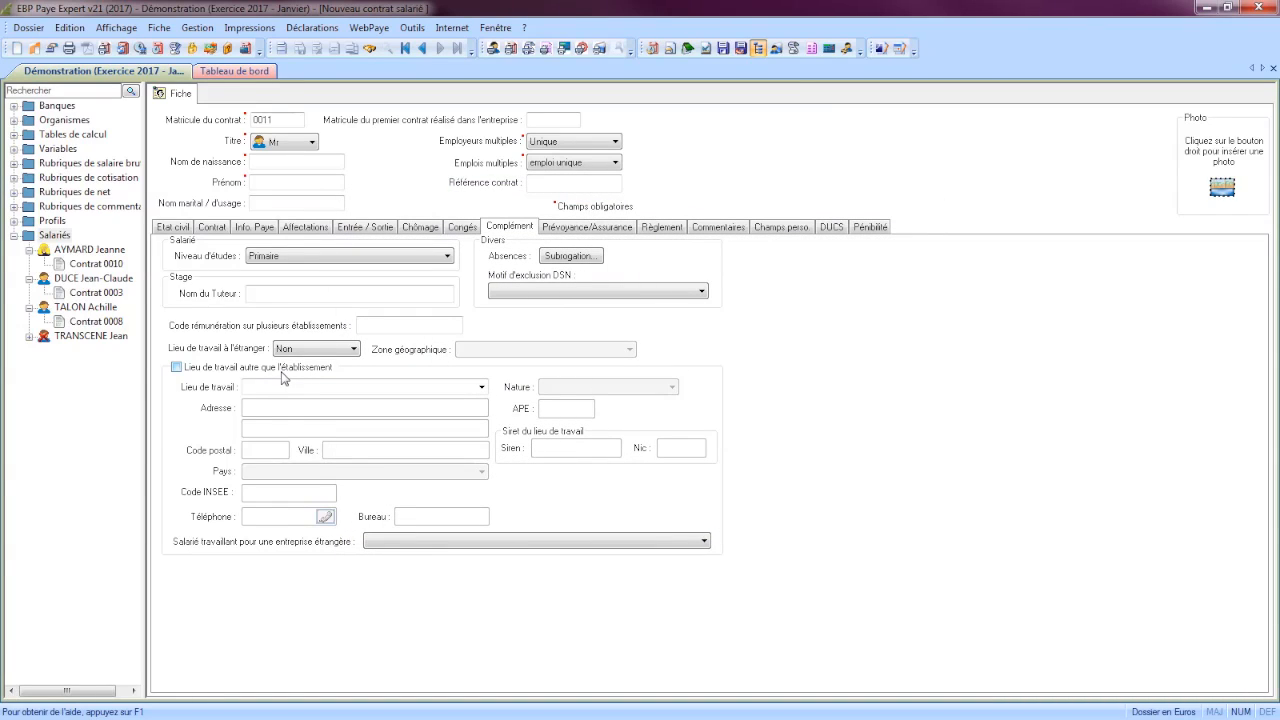
# Check the code and number in the identification details of the CAISPREV provident organisation, and collapse the Organismes list.
pyautogui.click(15, 121)
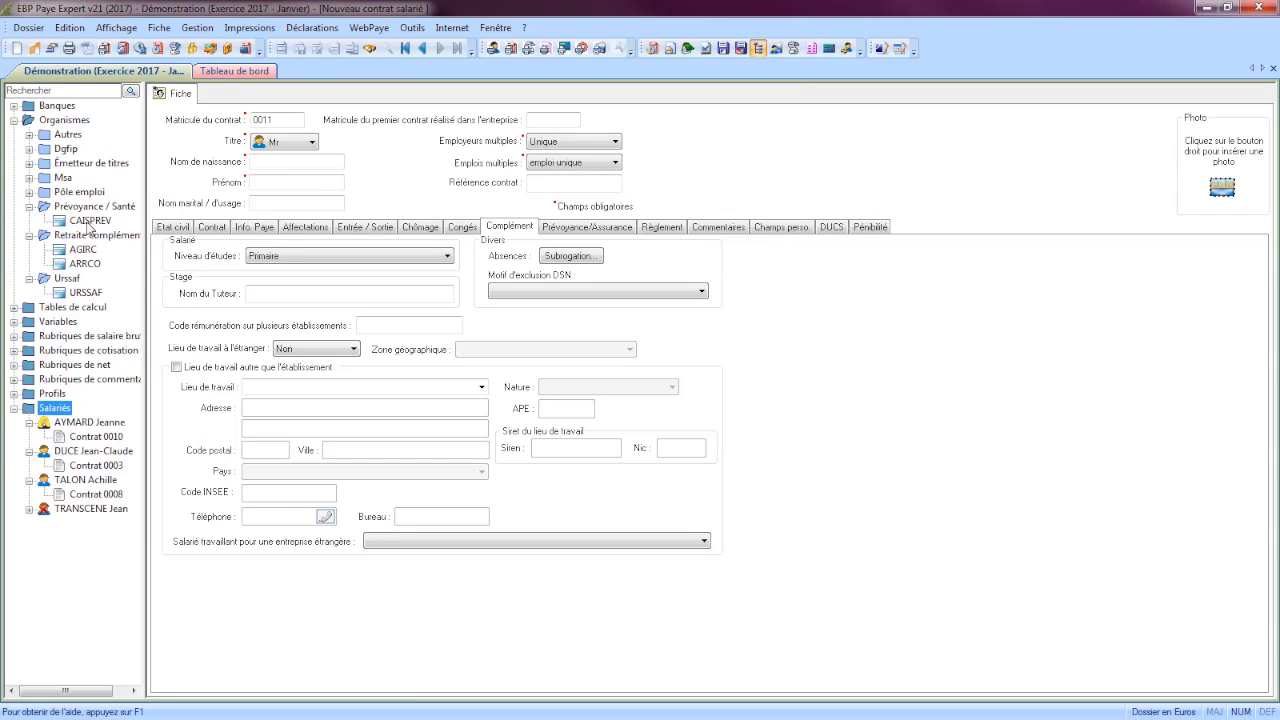
pyautogui.click(89, 221)
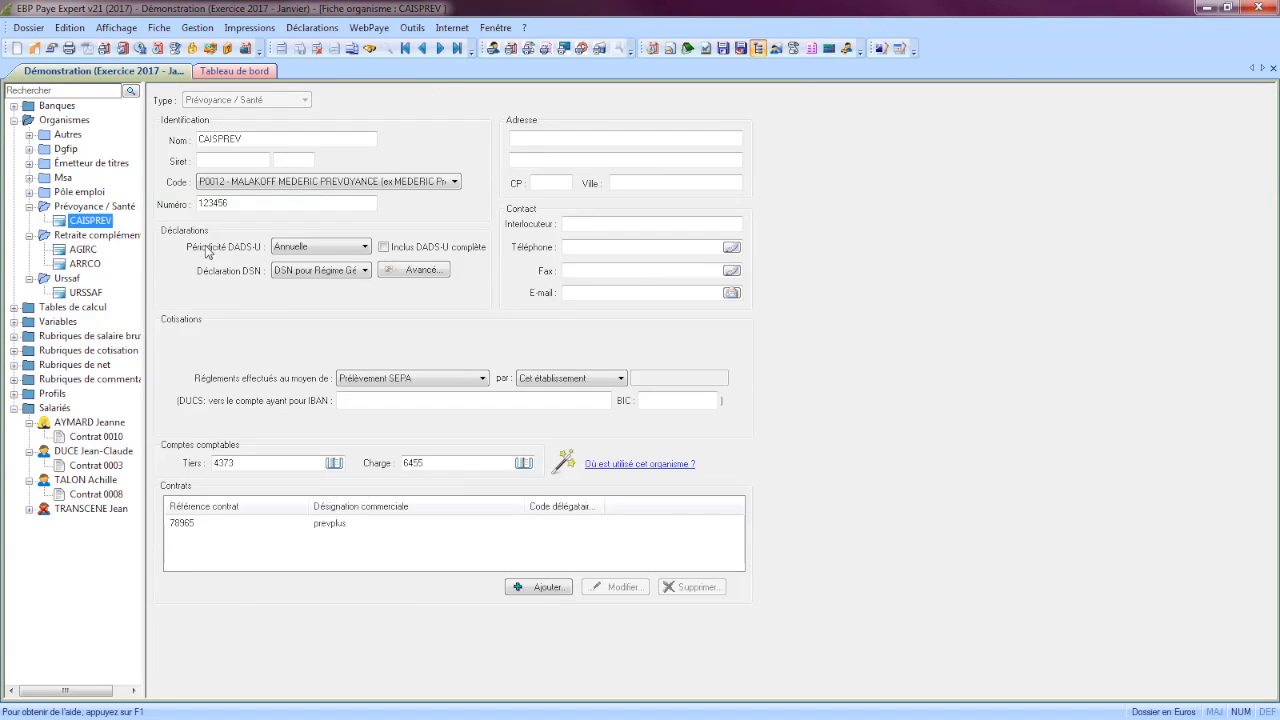
pyautogui.click(204, 186)
pyautogui.click(226, 204)
pyautogui.moveTo(239, 206); pyautogui.dragTo(197, 204)
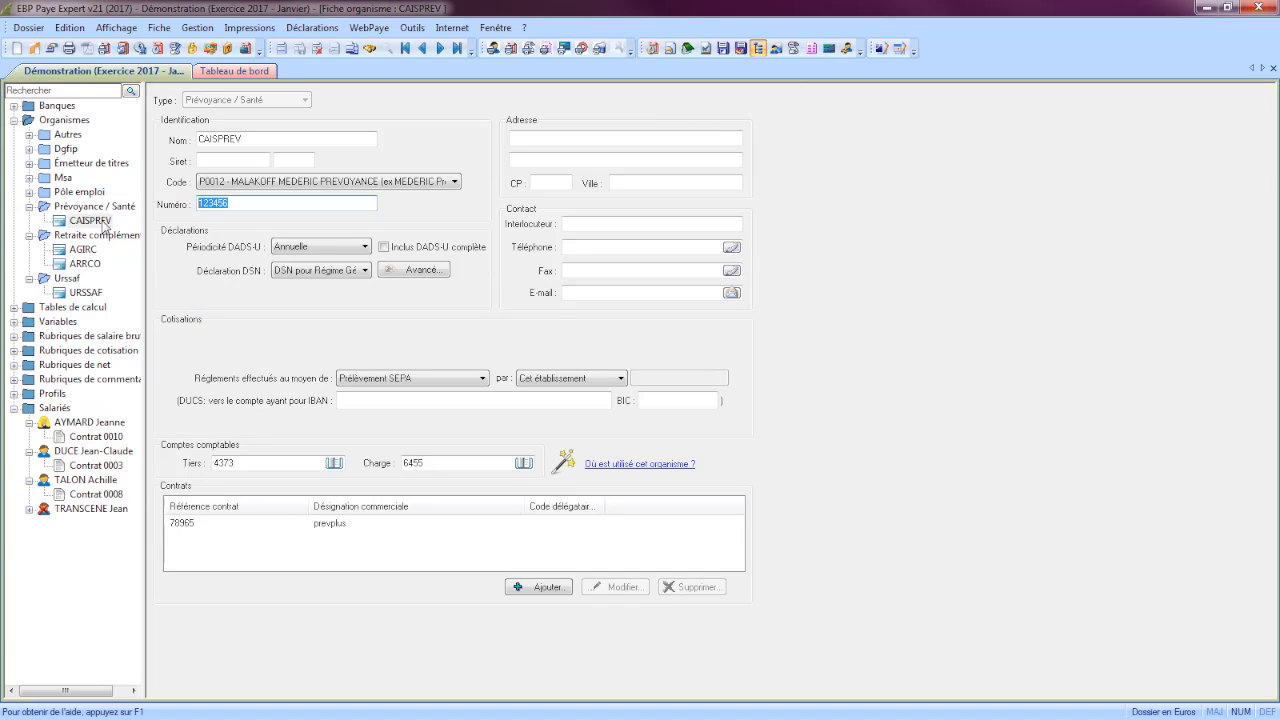
pyautogui.doubleClick(31, 121)
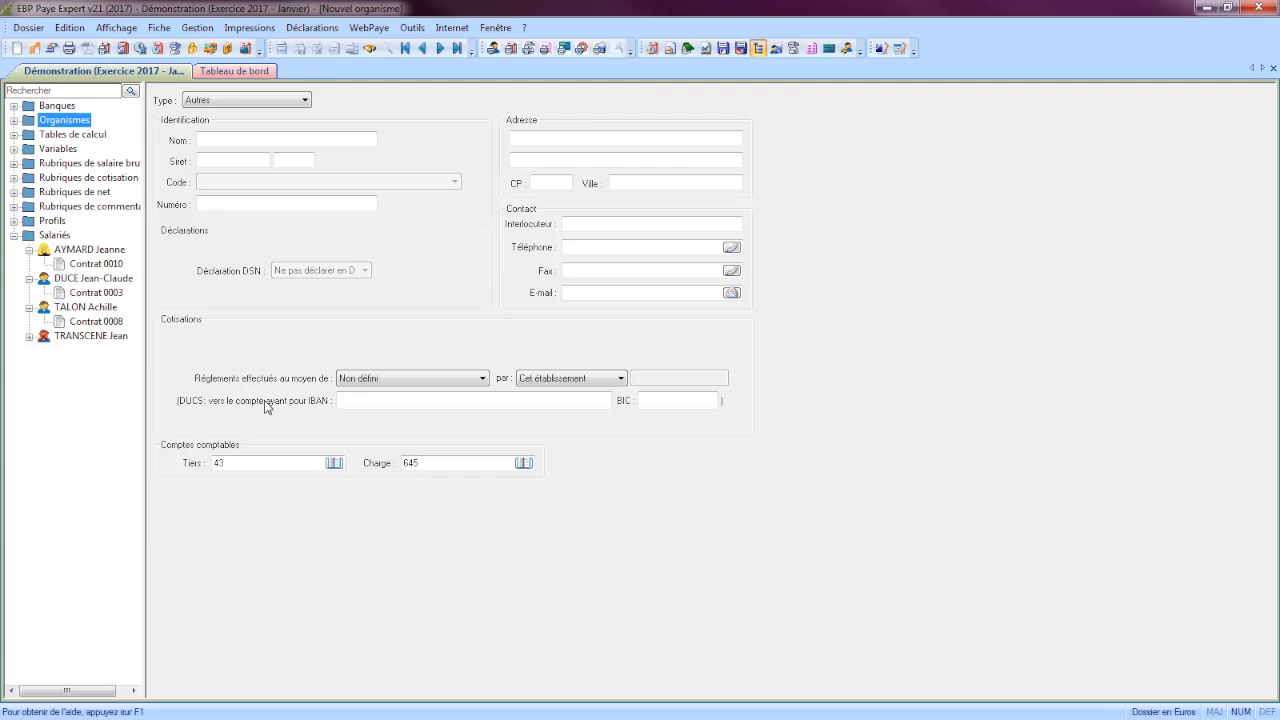
# Open the first employee's contract record and review its contract details and Info. Paye data.
pyautogui.click(110, 264)
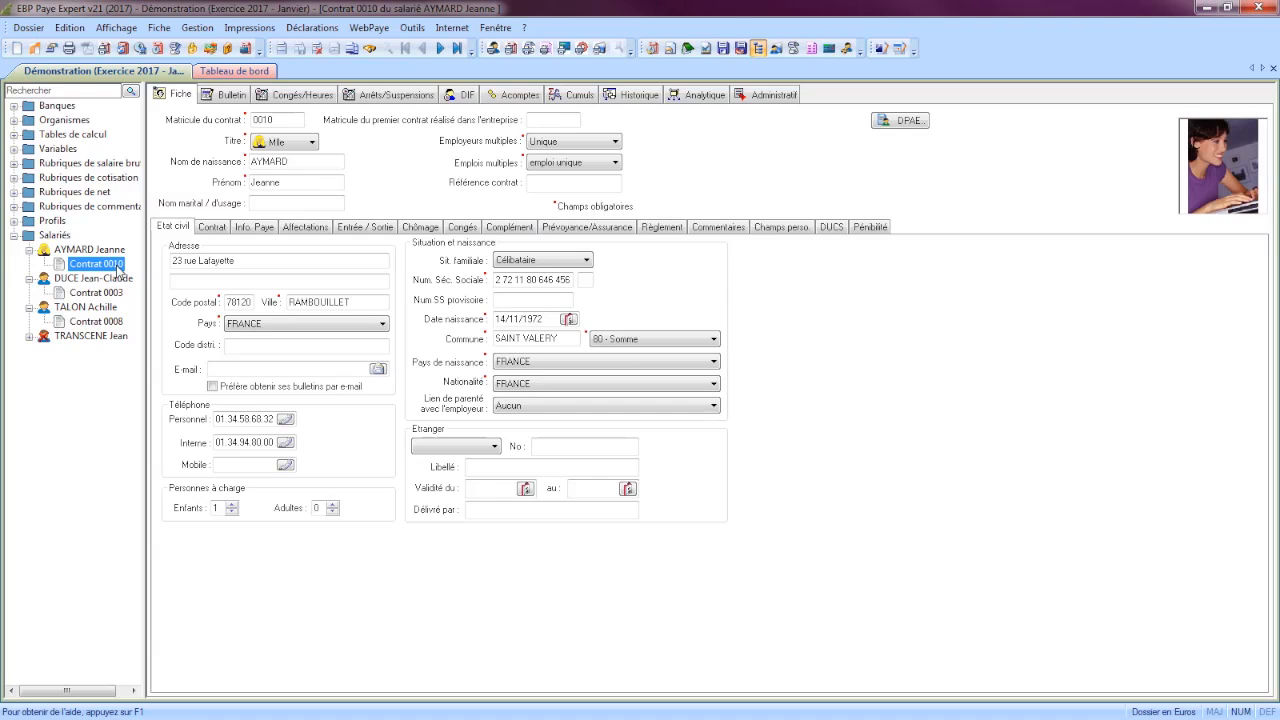
pyautogui.click(220, 231)
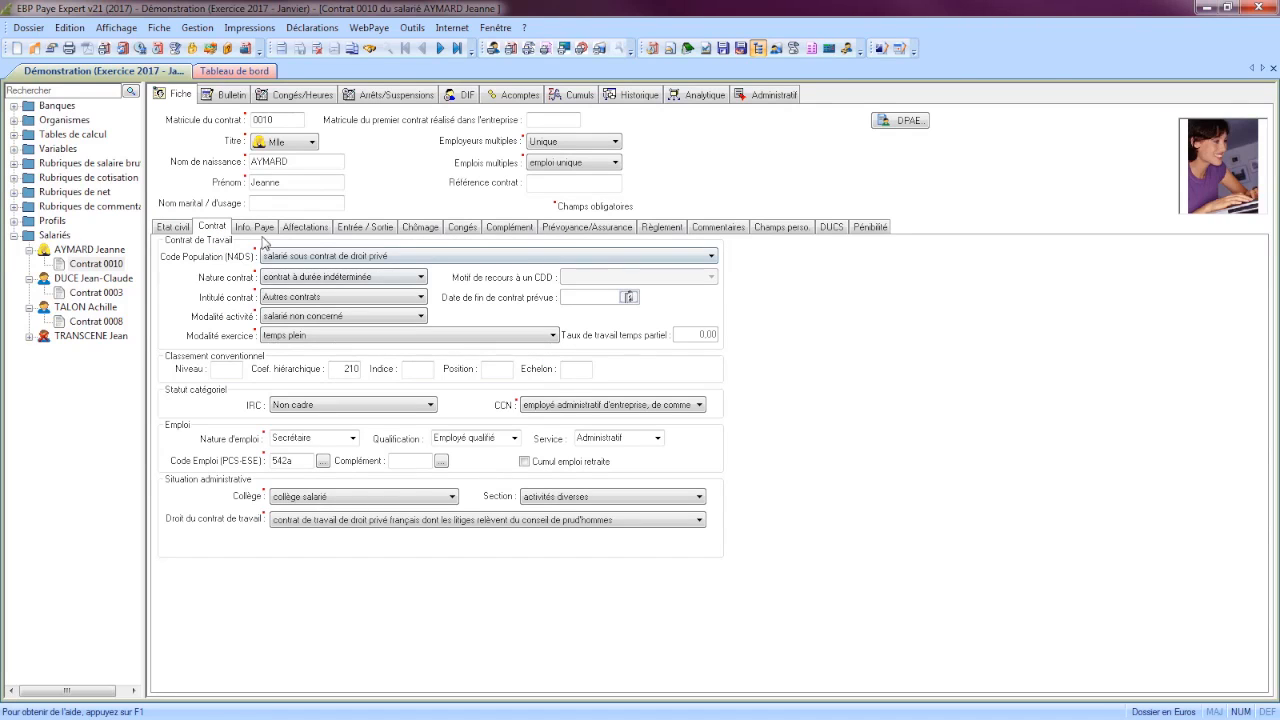
pyautogui.click(262, 229)
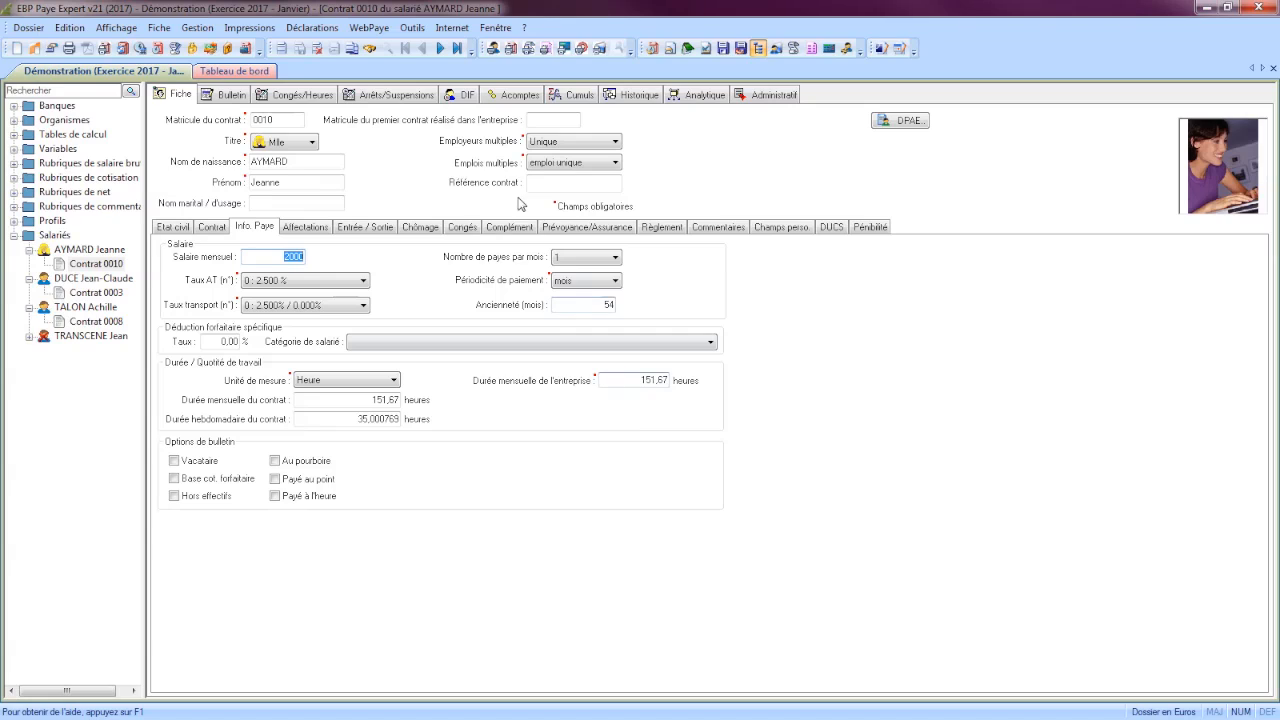
# Open the January 2017 monthly DSN, enlarge the declaration editor, show its detailed data and run the control tool on it.
pyautogui.click(323, 30)
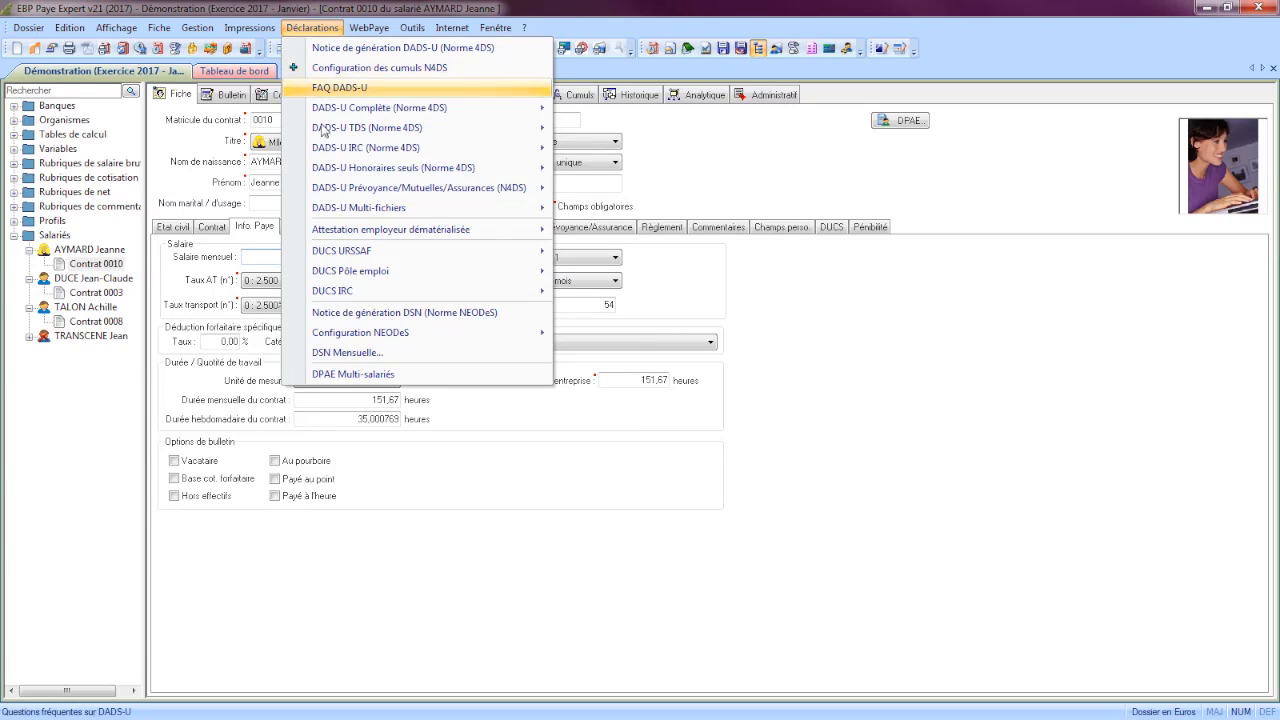
pyautogui.click(385, 355)
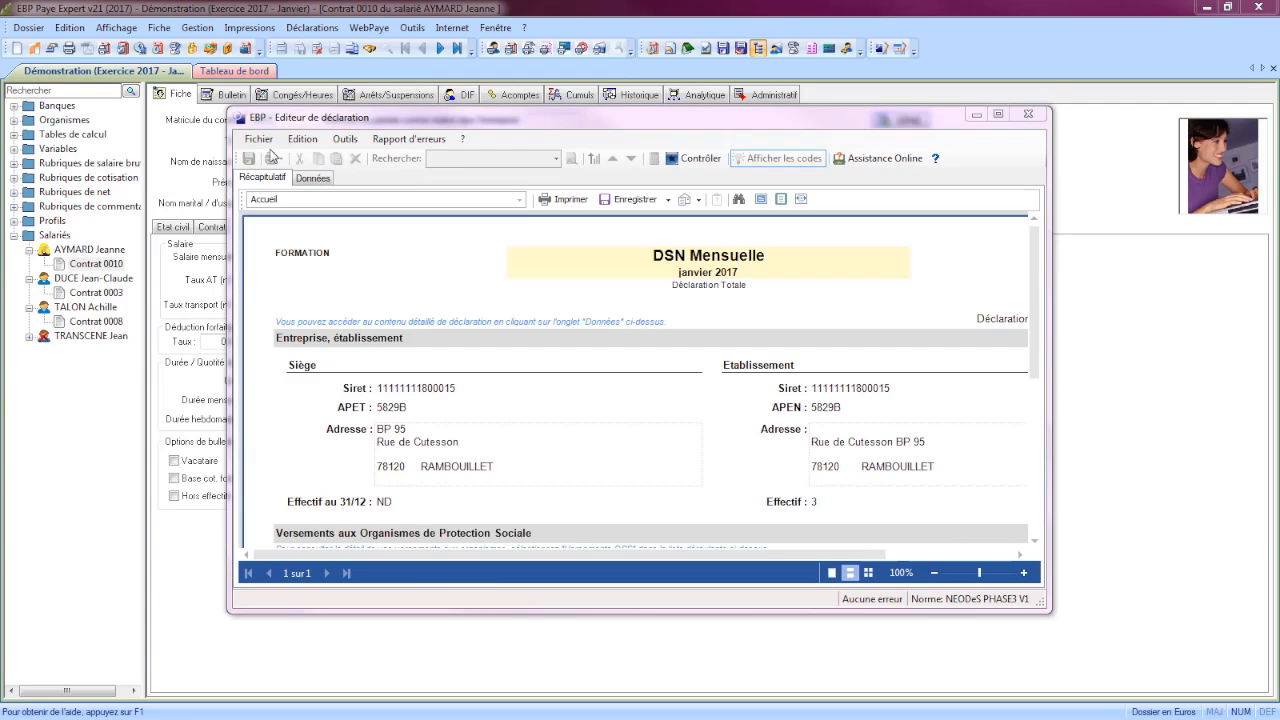
pyautogui.moveTo(443, 120); pyautogui.dragTo(325, 59)
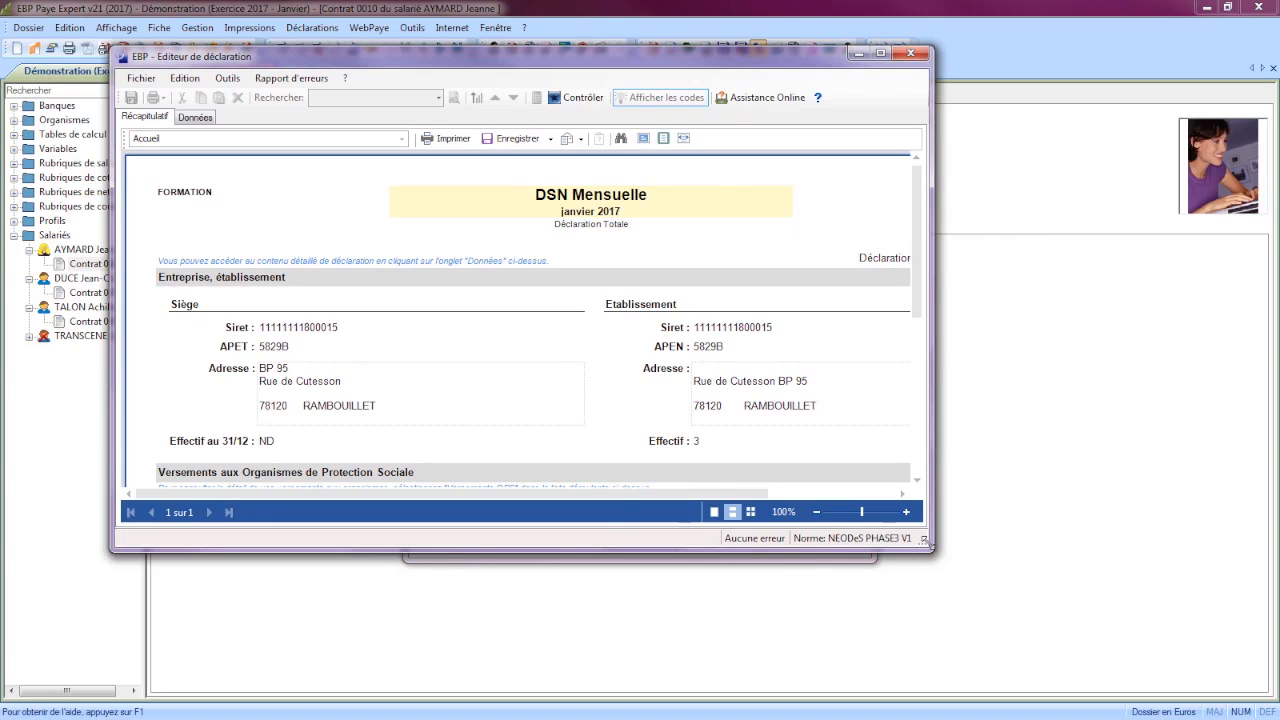
pyautogui.moveTo(929, 547); pyautogui.dragTo(1099, 649)
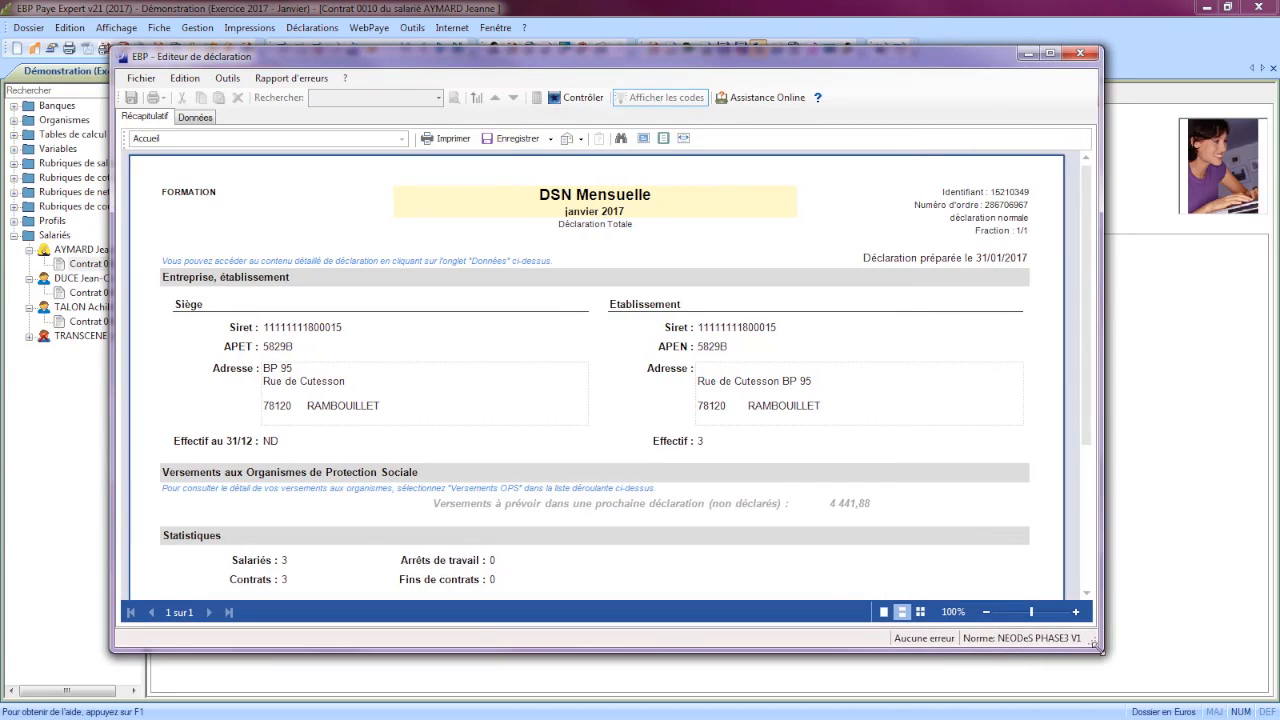
pyautogui.click(196, 118)
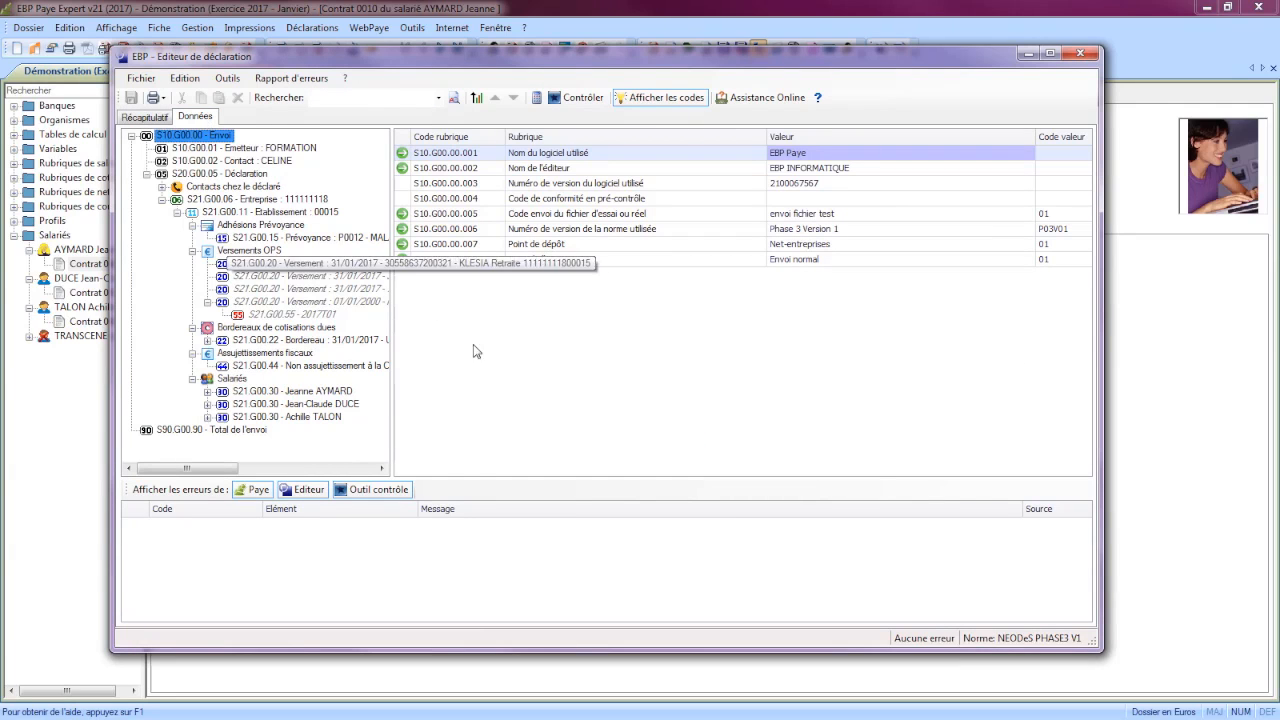
pyautogui.click(580, 100)
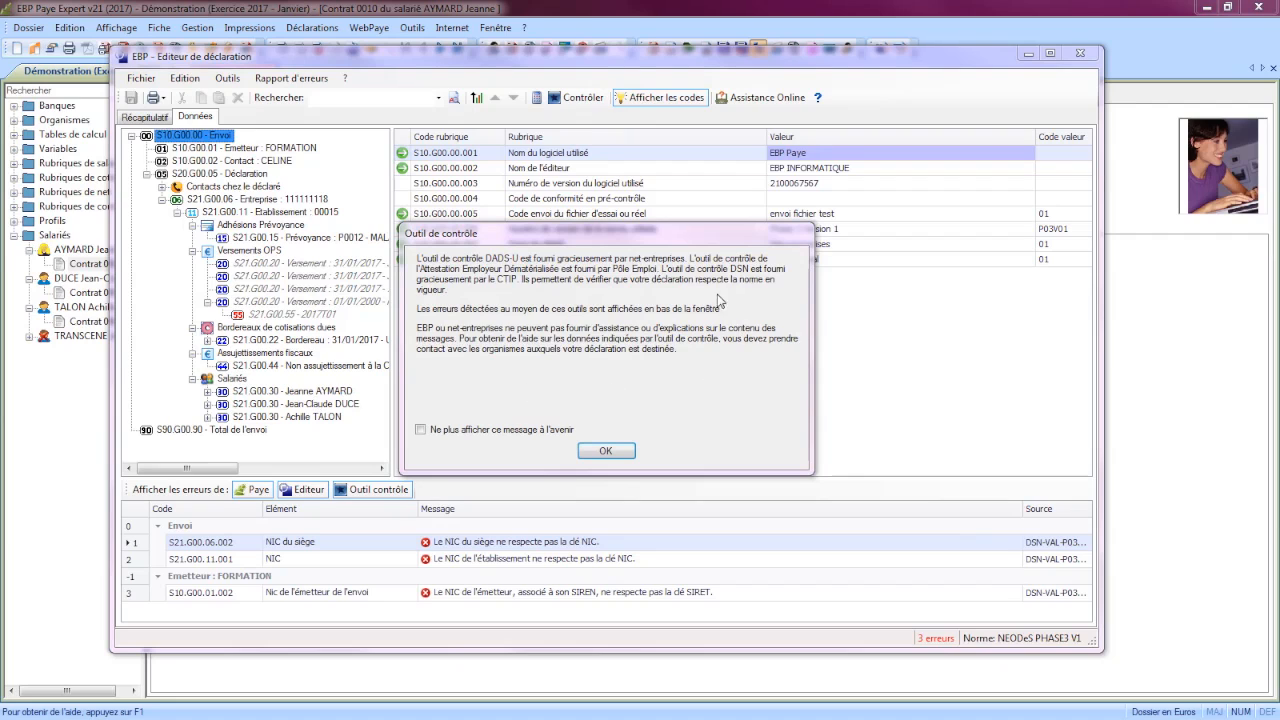
pyautogui.click(606, 451)
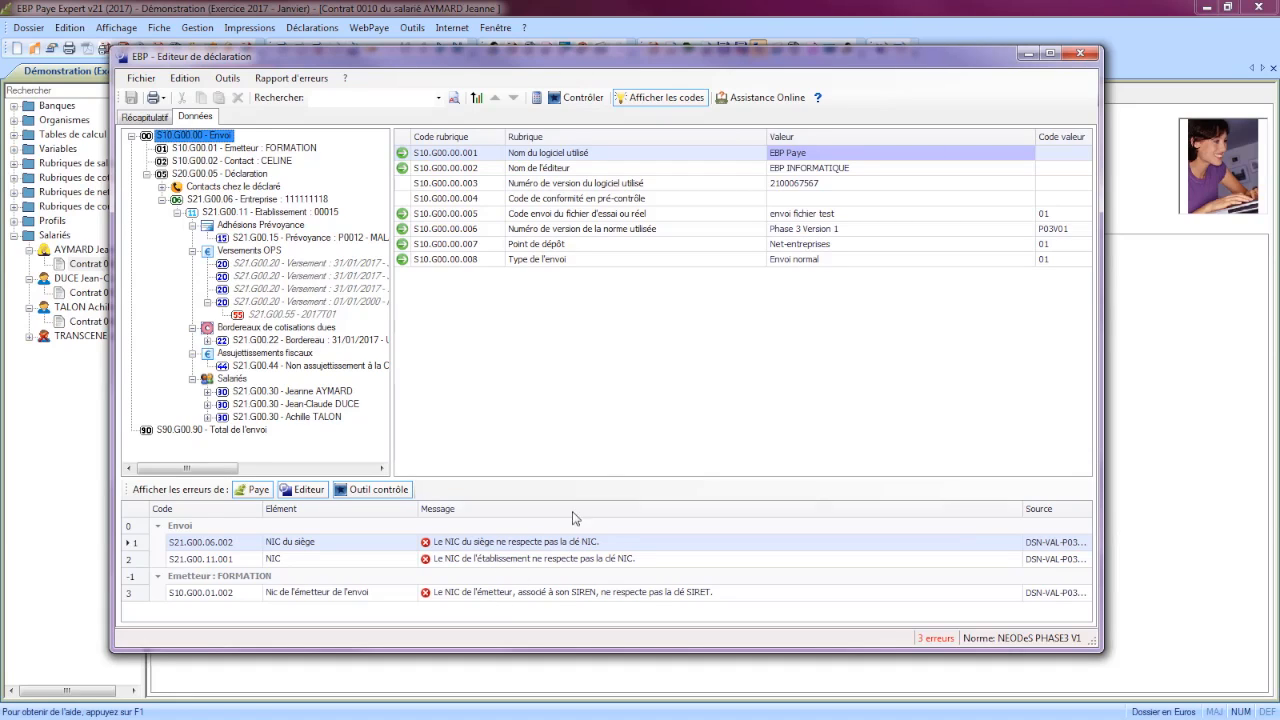
# Inspect the sender's postal code and NIC rubrics in the Emetteur block, and close the declaration editor.
pyautogui.click(280, 150)
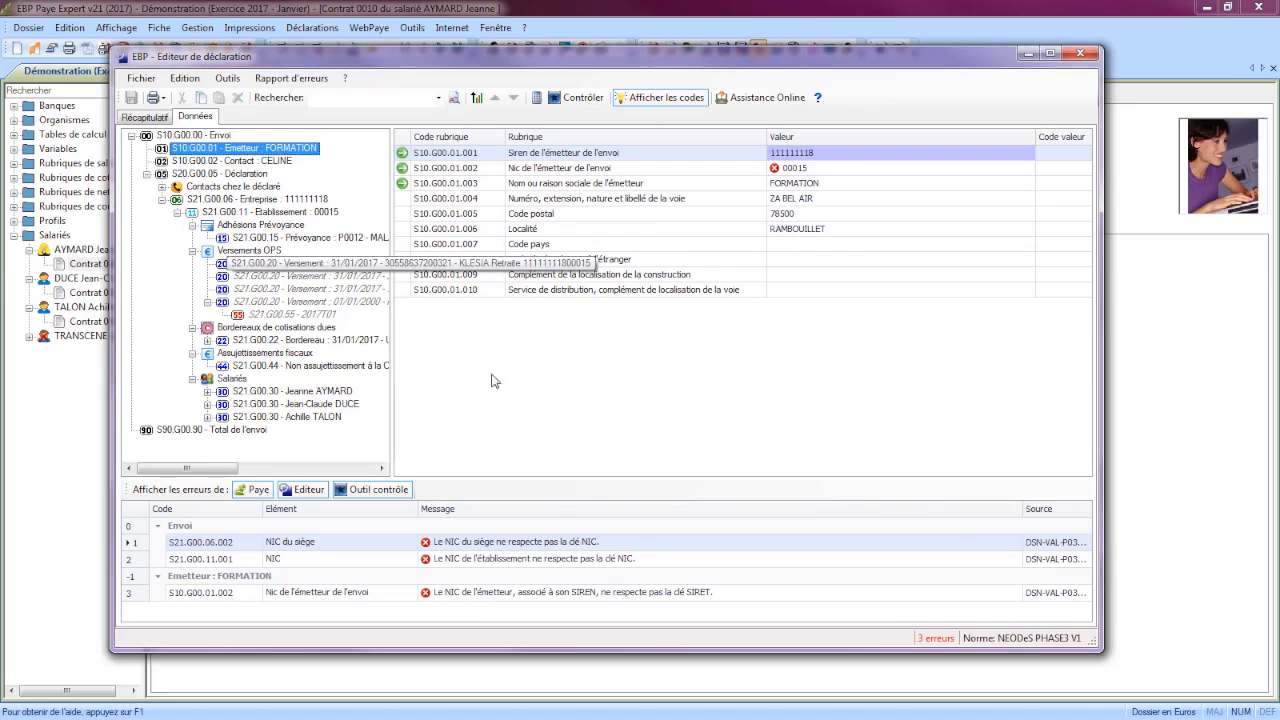
pyautogui.click(803, 216)
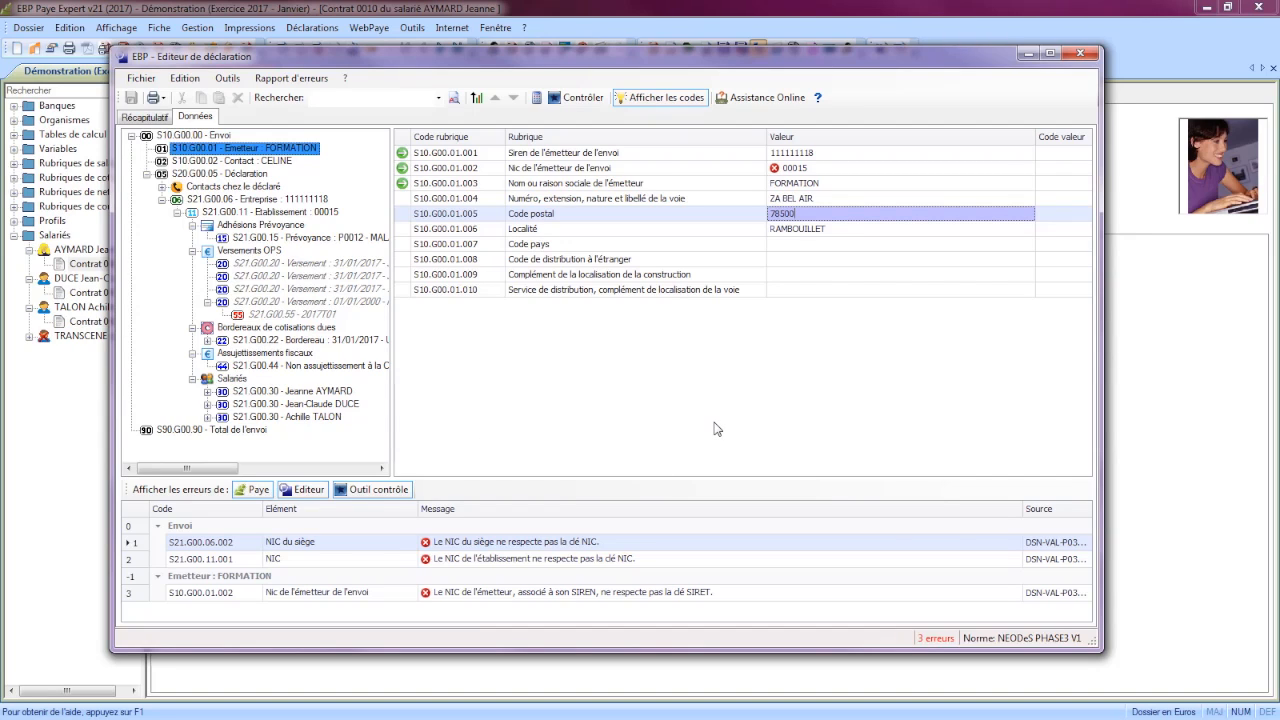
pyautogui.click(815, 170)
pyautogui.click(805, 168)
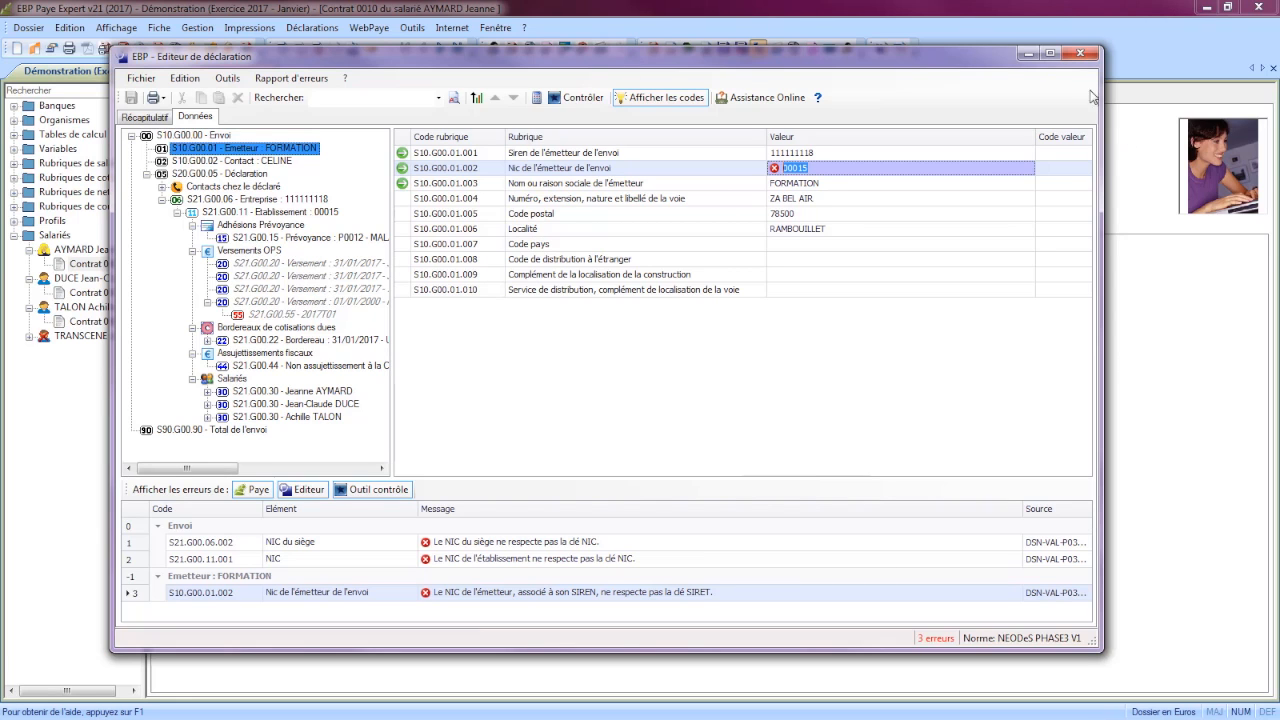
pyautogui.click(1080, 53)
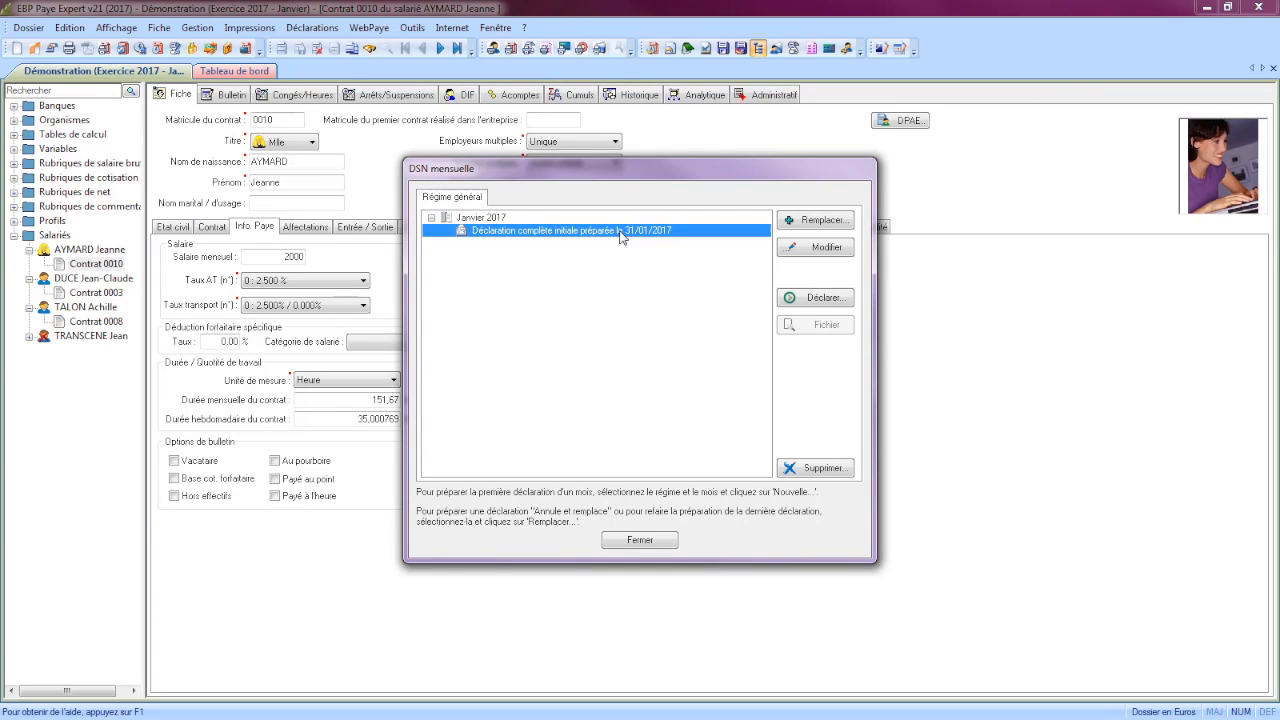
# Start declaring the January 2017 DSN and include the KLESIA Retraite, MUTUELLE HUMANIS NATIONALE, Urssaf Ile-de-France and MALAKOFF MEDERIC PREVOYANCE payments.
pyautogui.click(812, 298)
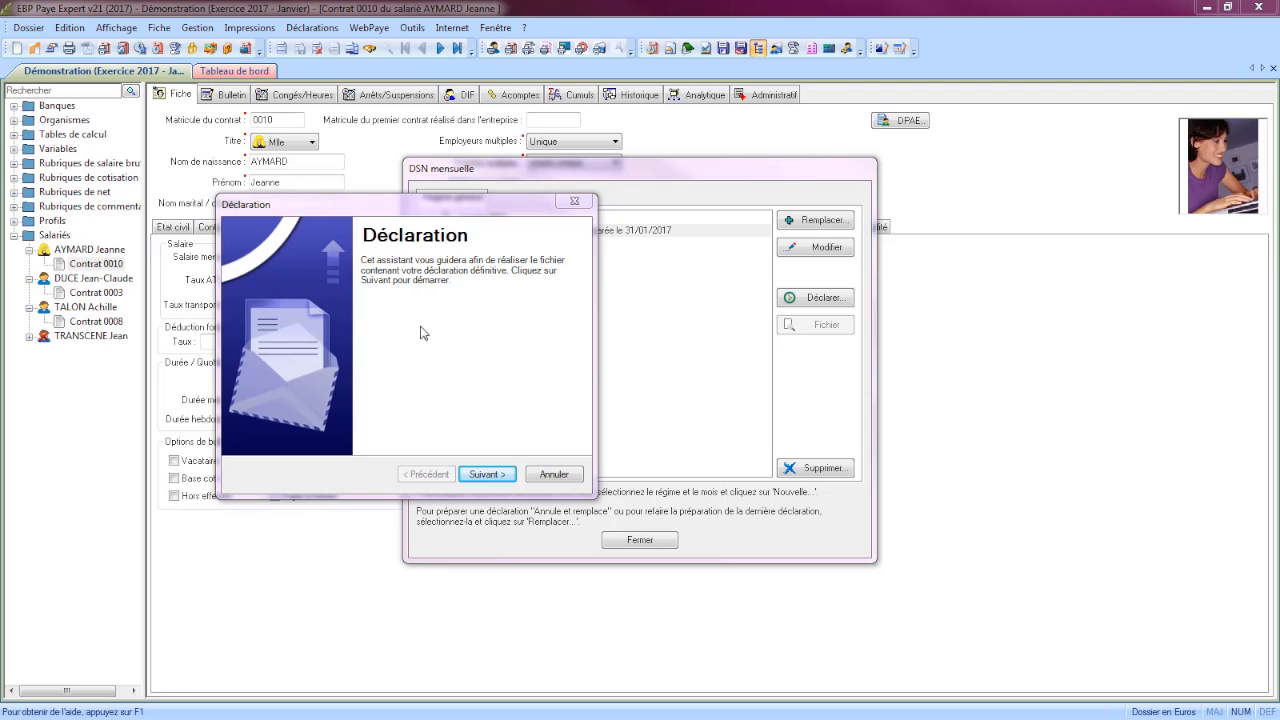
pyautogui.click(500, 476)
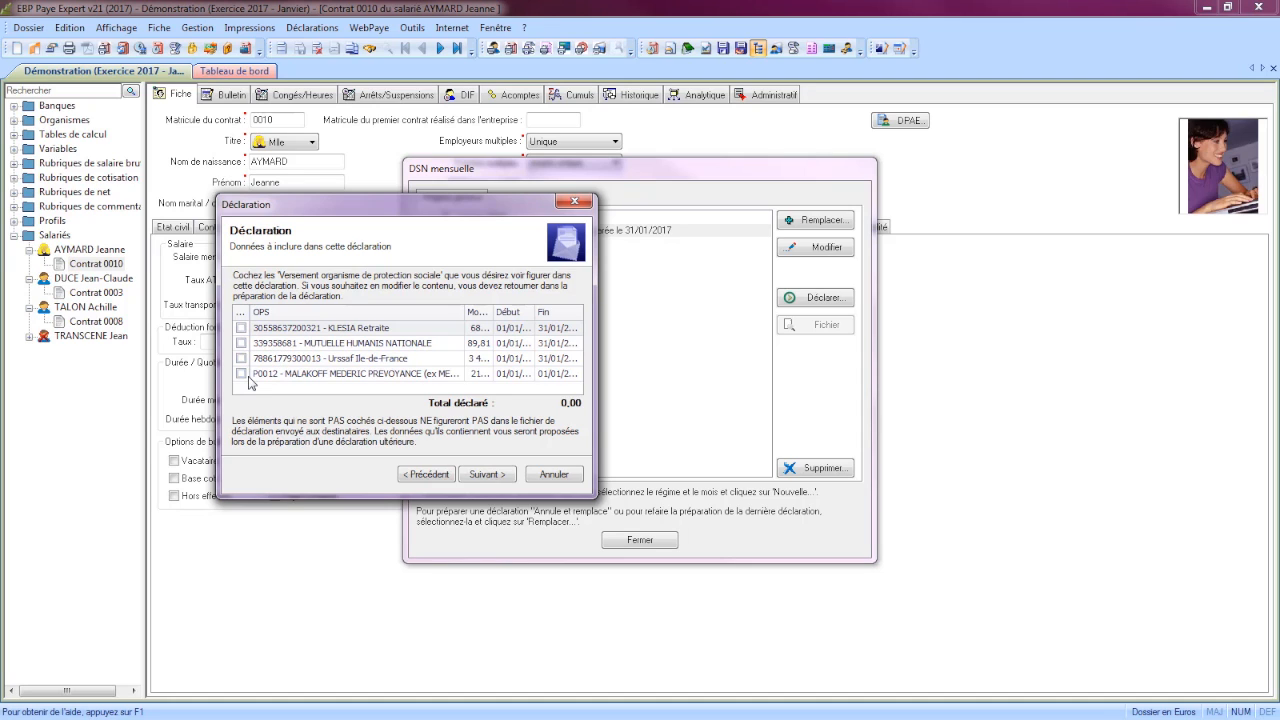
pyautogui.click(241, 328)
pyautogui.click(241, 343)
pyautogui.click(241, 358)
pyautogui.click(241, 373)
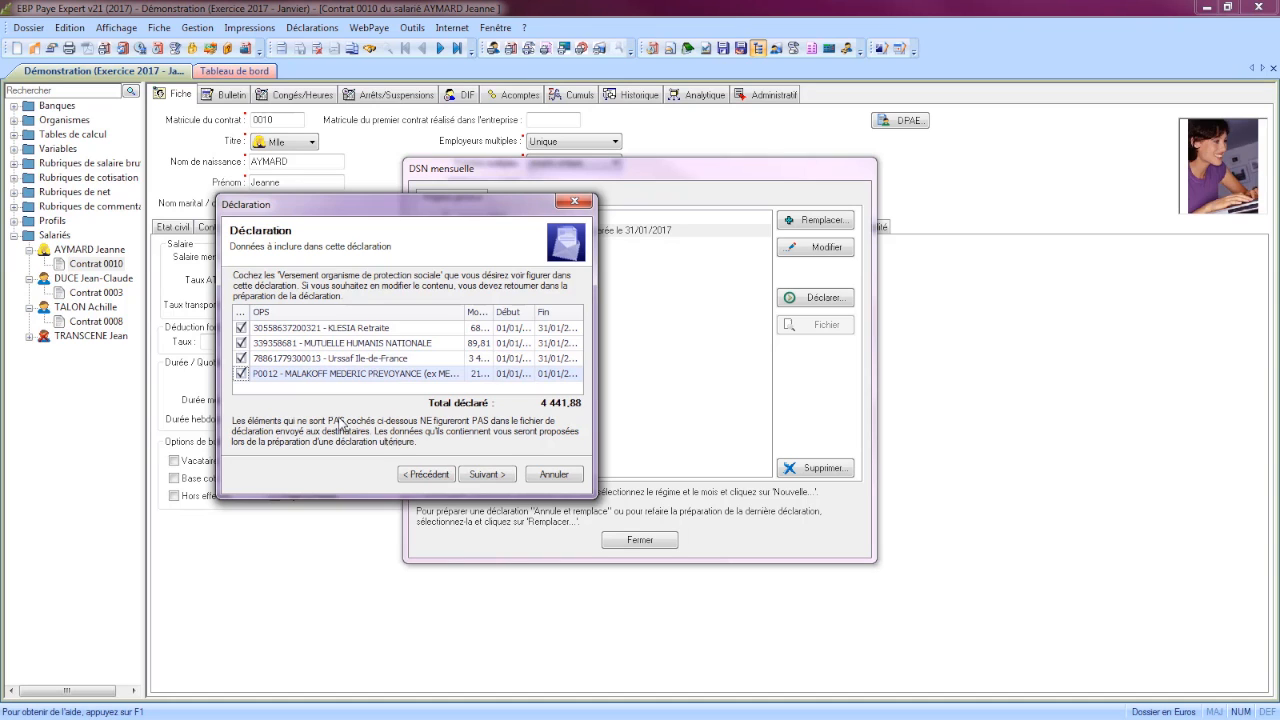
# Generate the declaration file for traditional sending at the proposed destination path, finish the assistant and close the monthly DSN list.
pyautogui.click(486, 474)
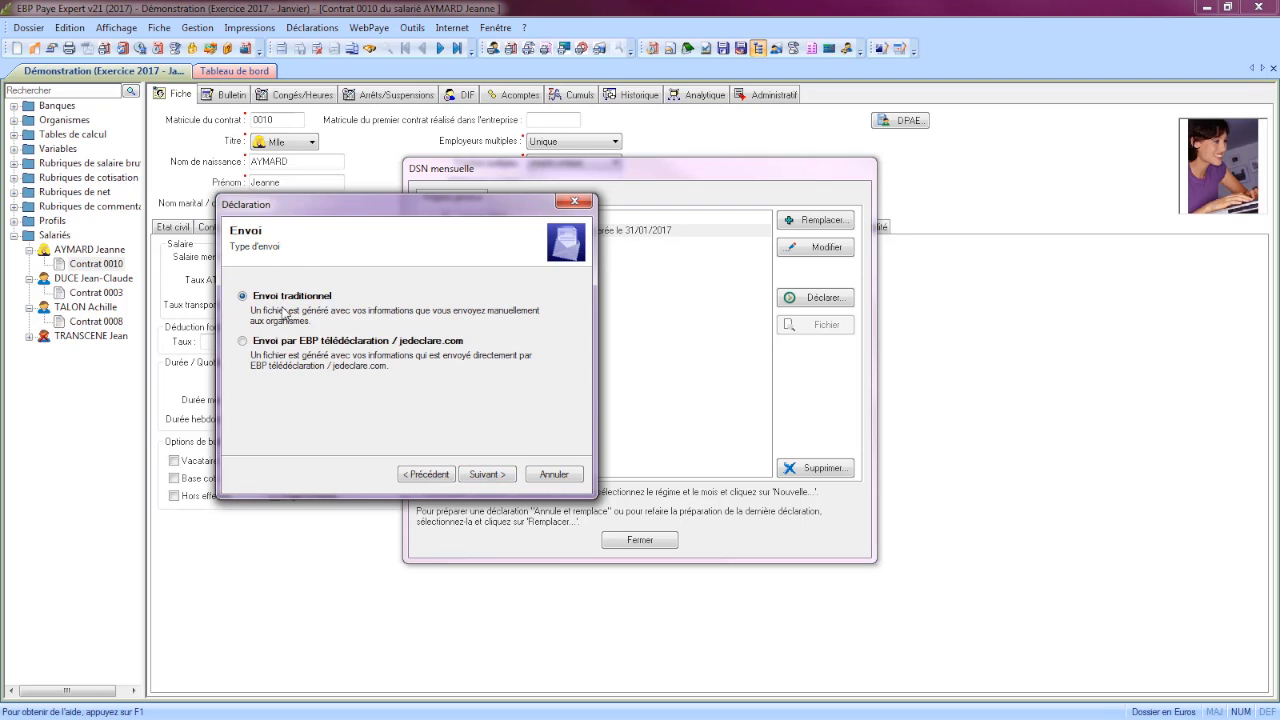
pyautogui.click(479, 480)
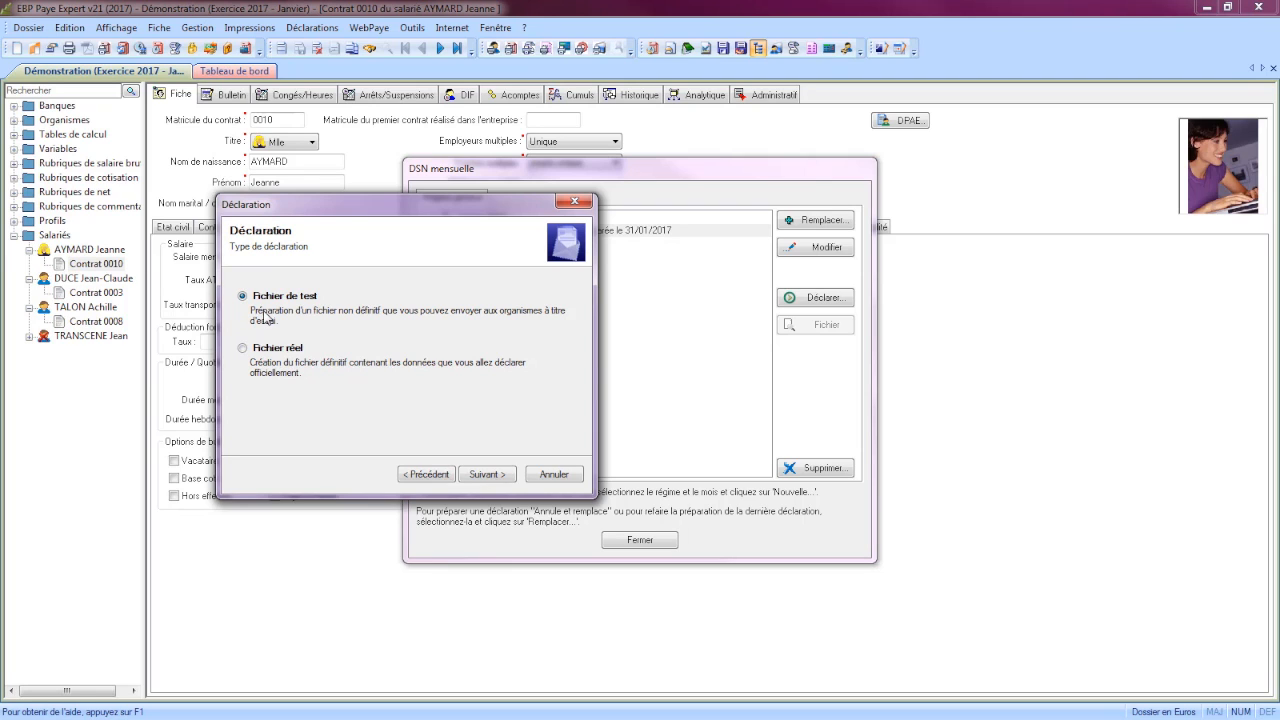
pyautogui.click(485, 477)
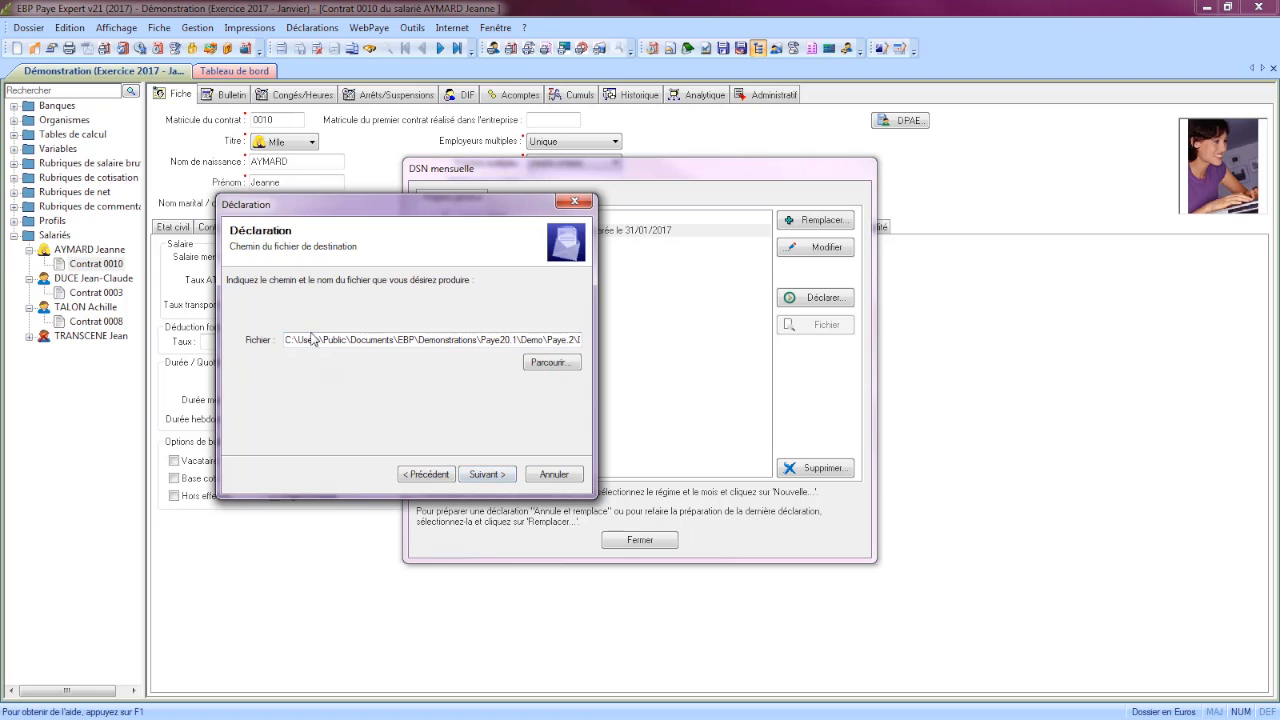
pyautogui.moveTo(309, 335); pyautogui.dragTo(556, 328)
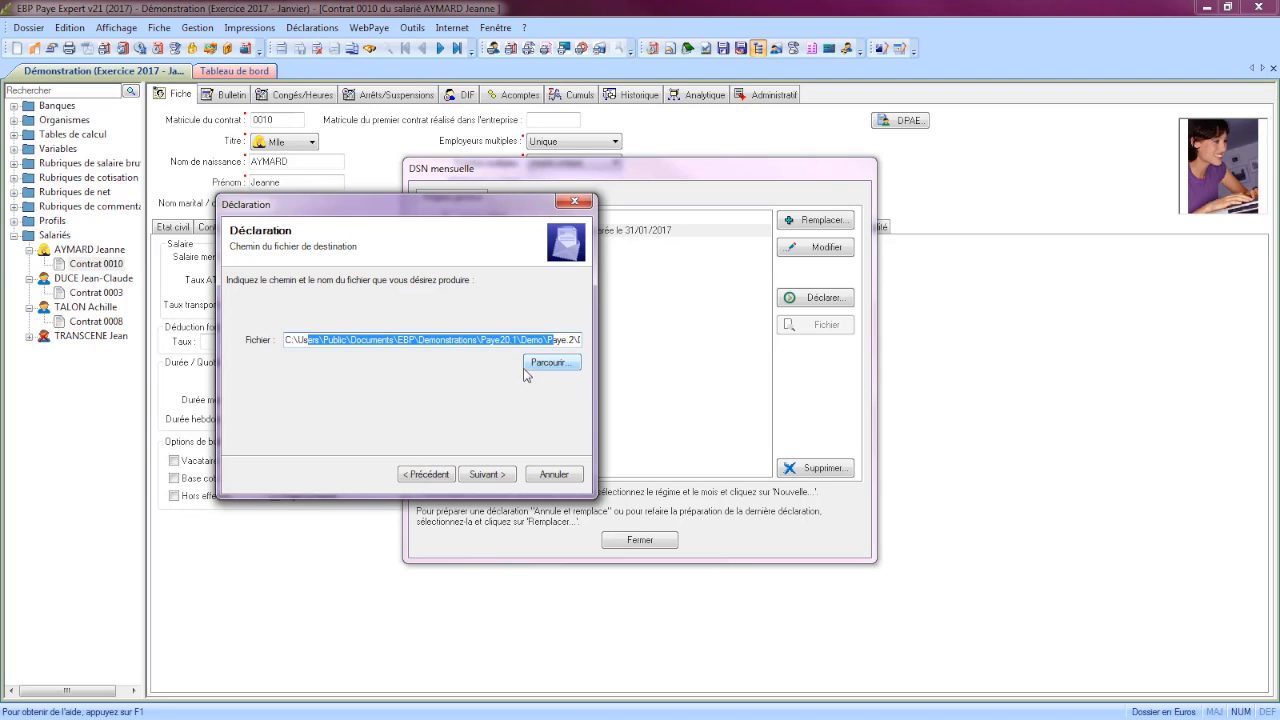
pyautogui.click(484, 477)
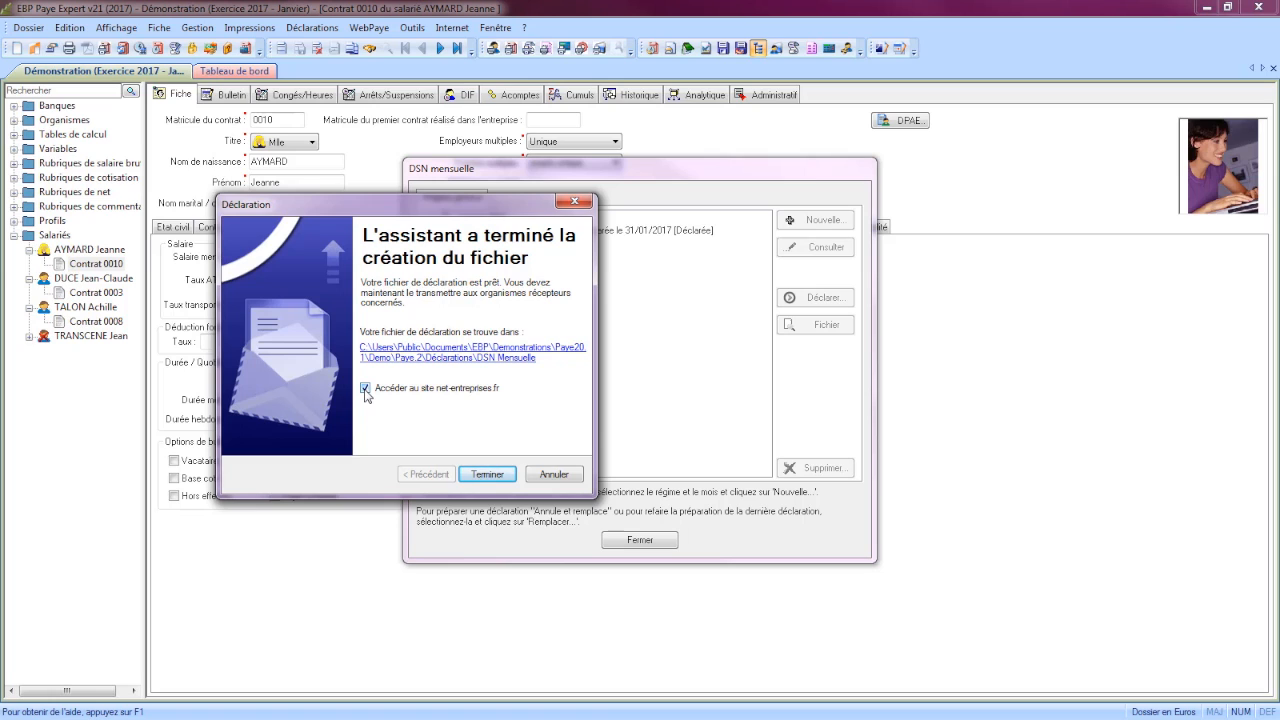
pyautogui.click(489, 476)
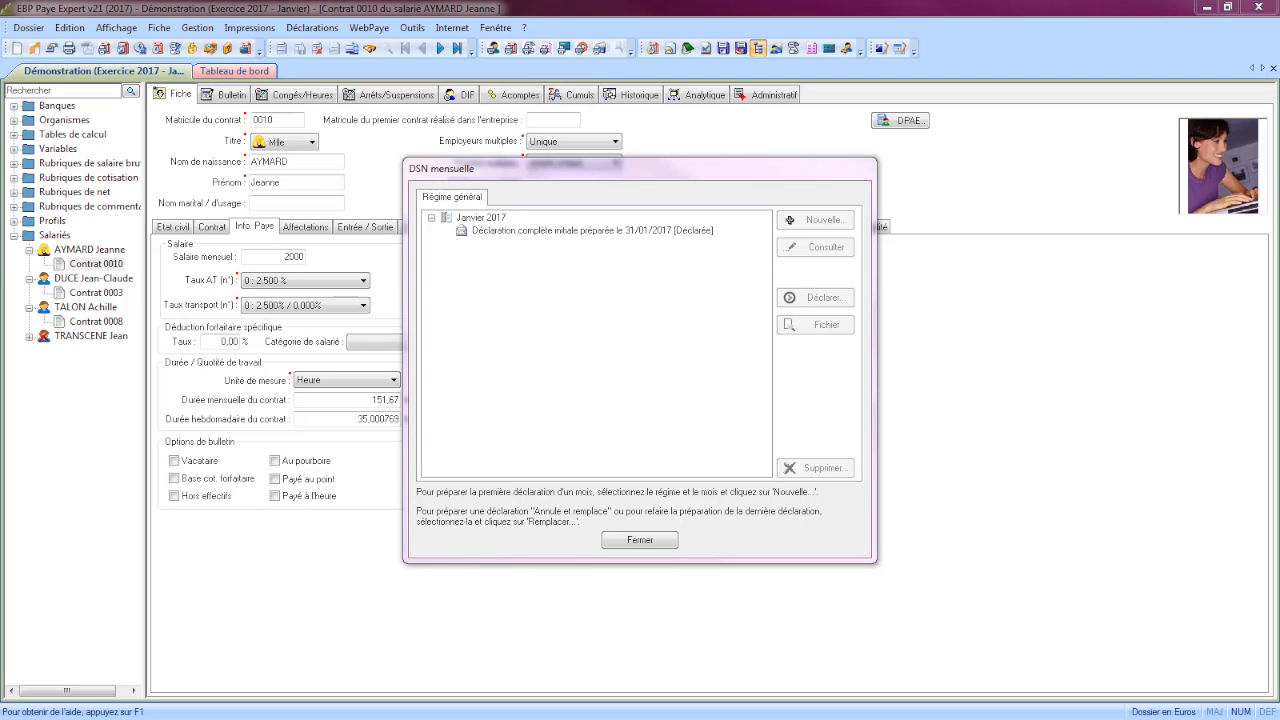
pyautogui.click(618, 545)
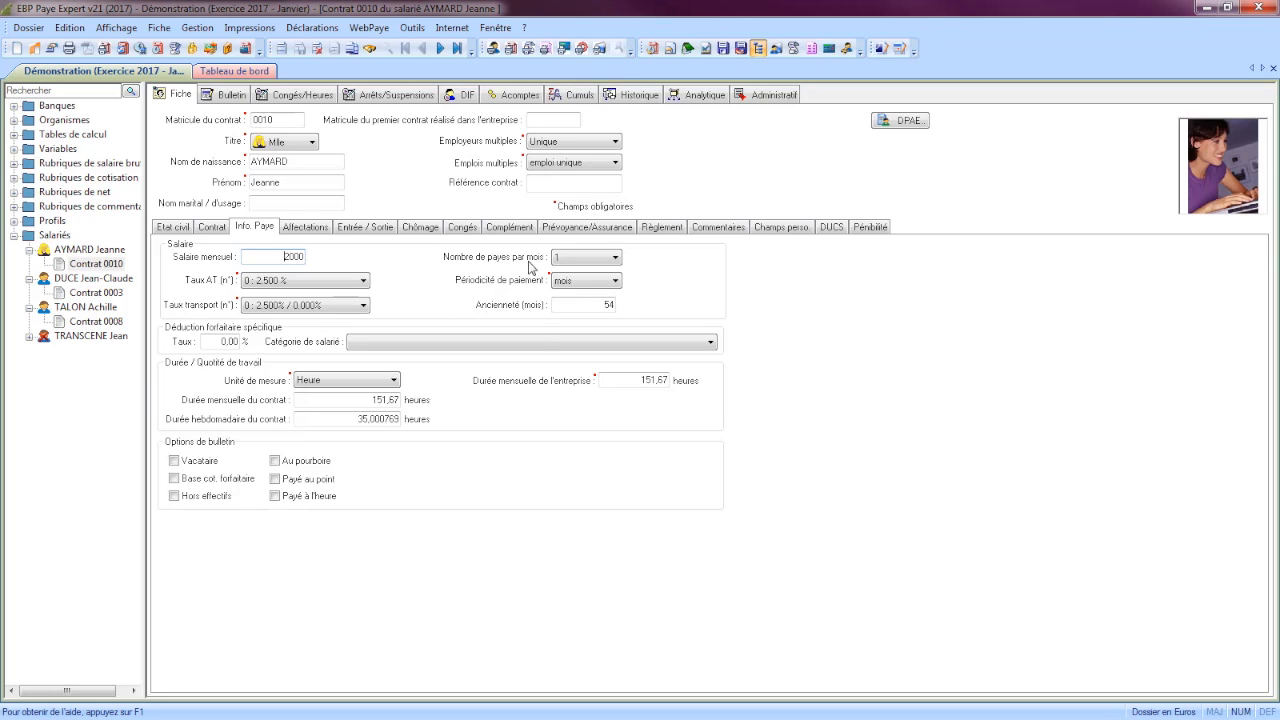
# Replace the declared January 2017 monthly DSN with an "Annule et Remplace" declaration based on the data in the selected declaration.
pyautogui.click(321, 29)
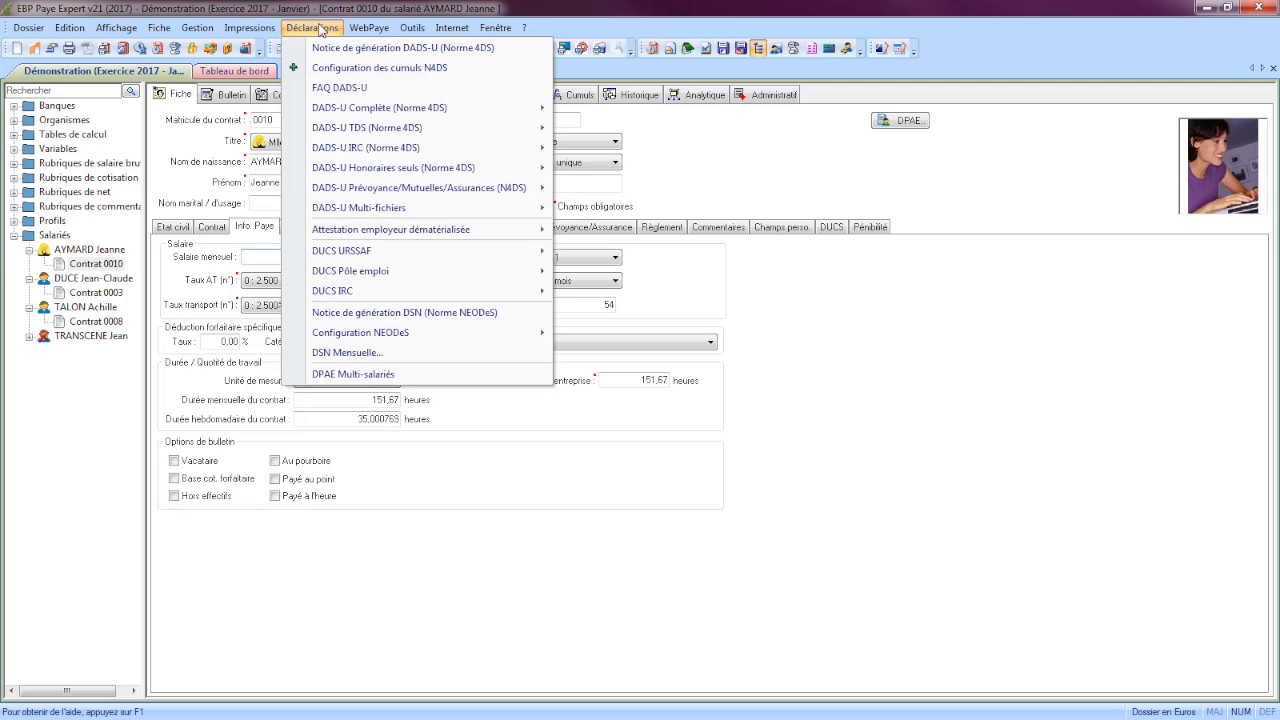
pyautogui.click(377, 355)
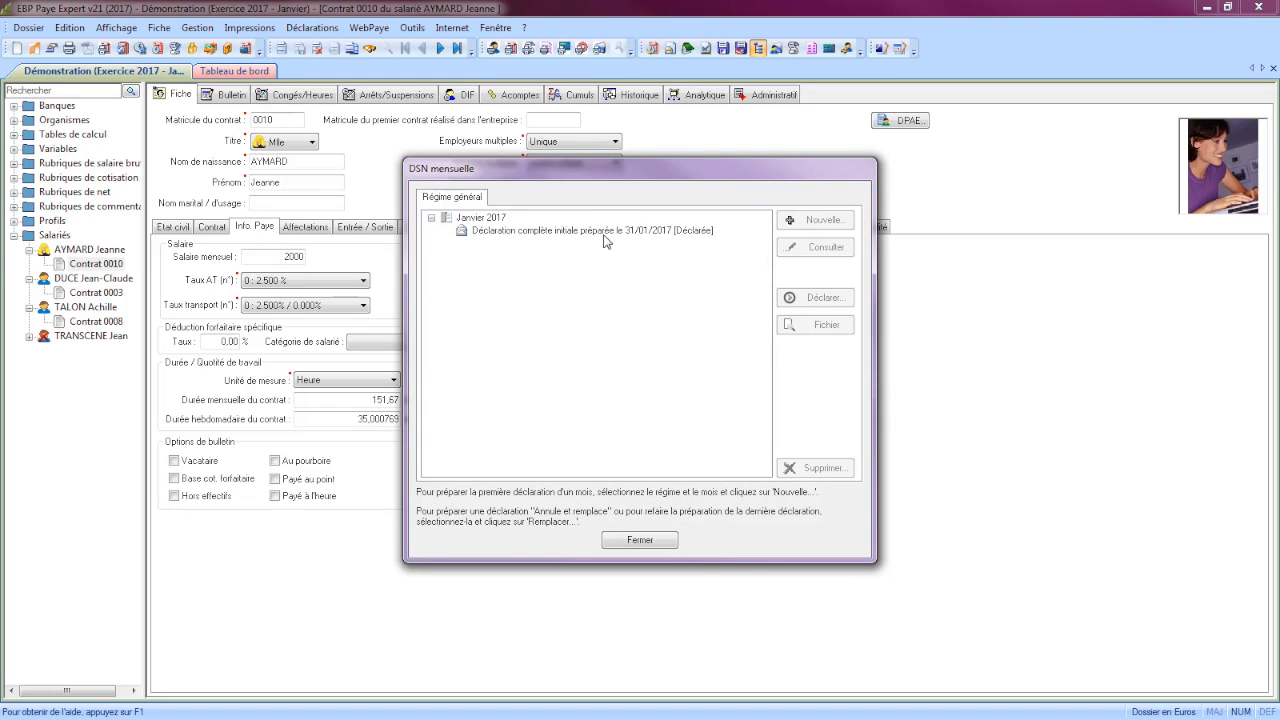
pyautogui.click(606, 234)
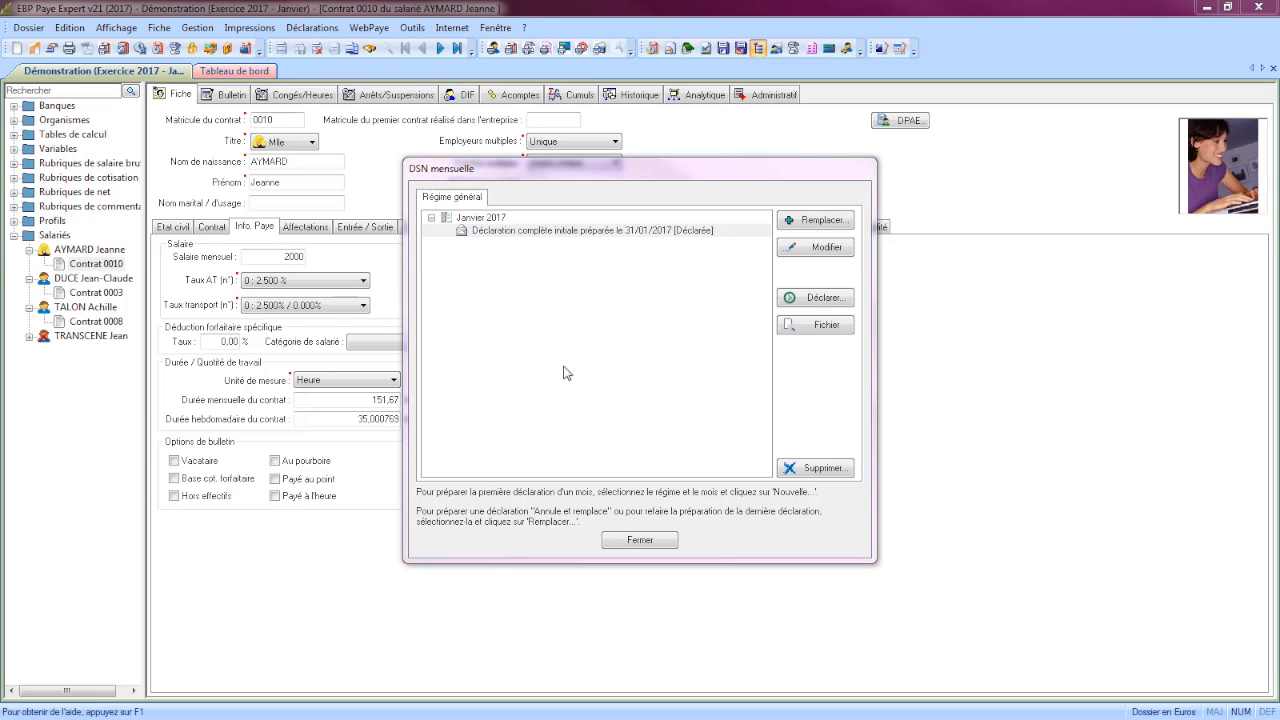
pyautogui.click(595, 232)
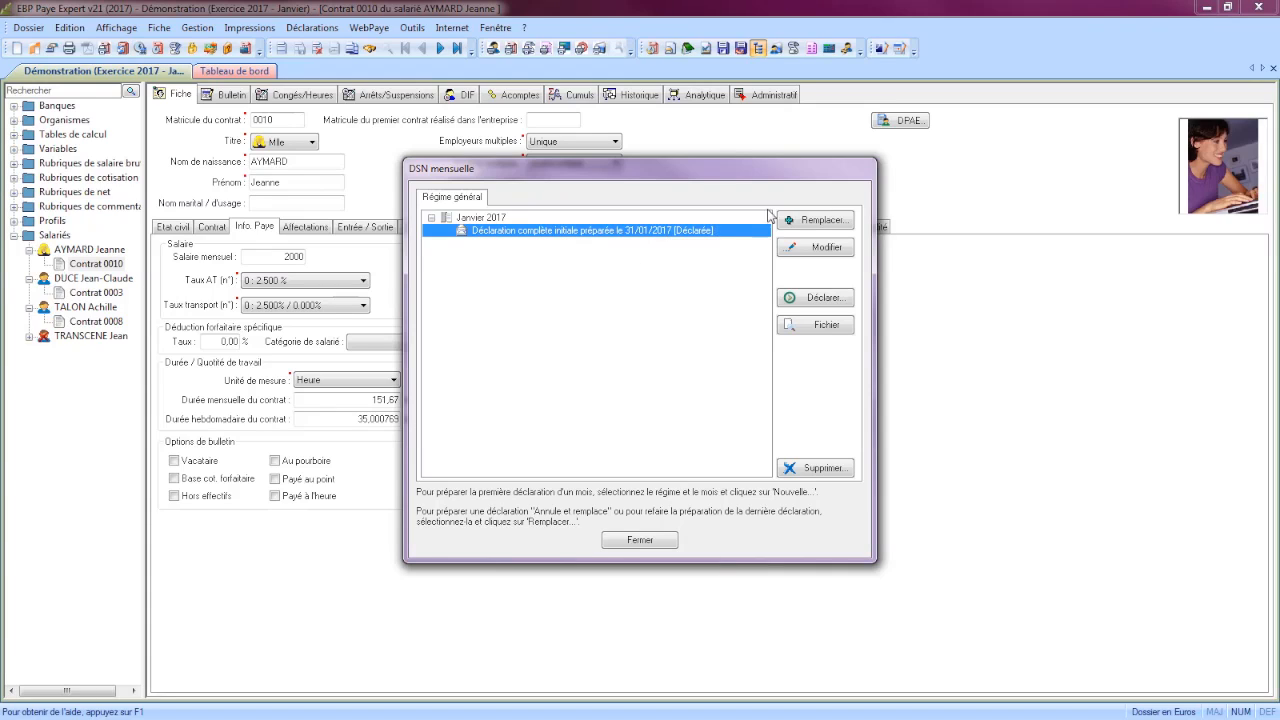
pyautogui.click(824, 221)
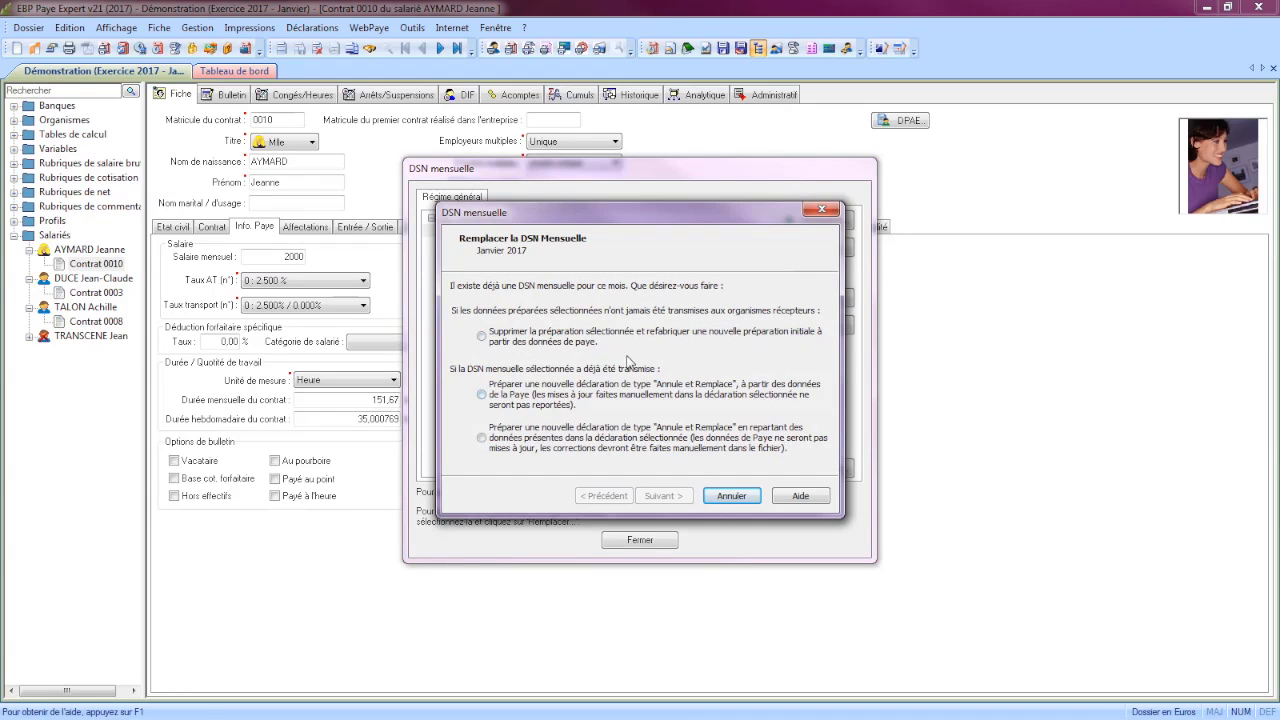
pyautogui.click(492, 338)
pyautogui.click(481, 396)
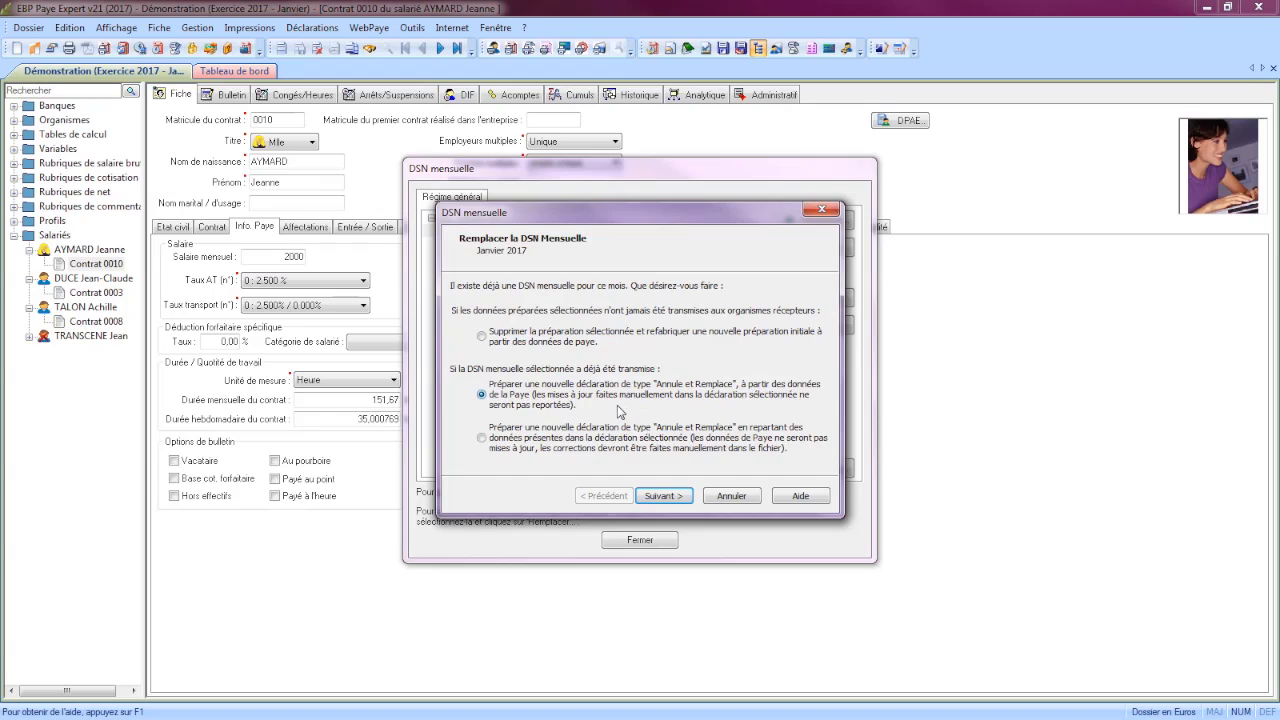
pyautogui.click(481, 438)
pyautogui.click(667, 500)
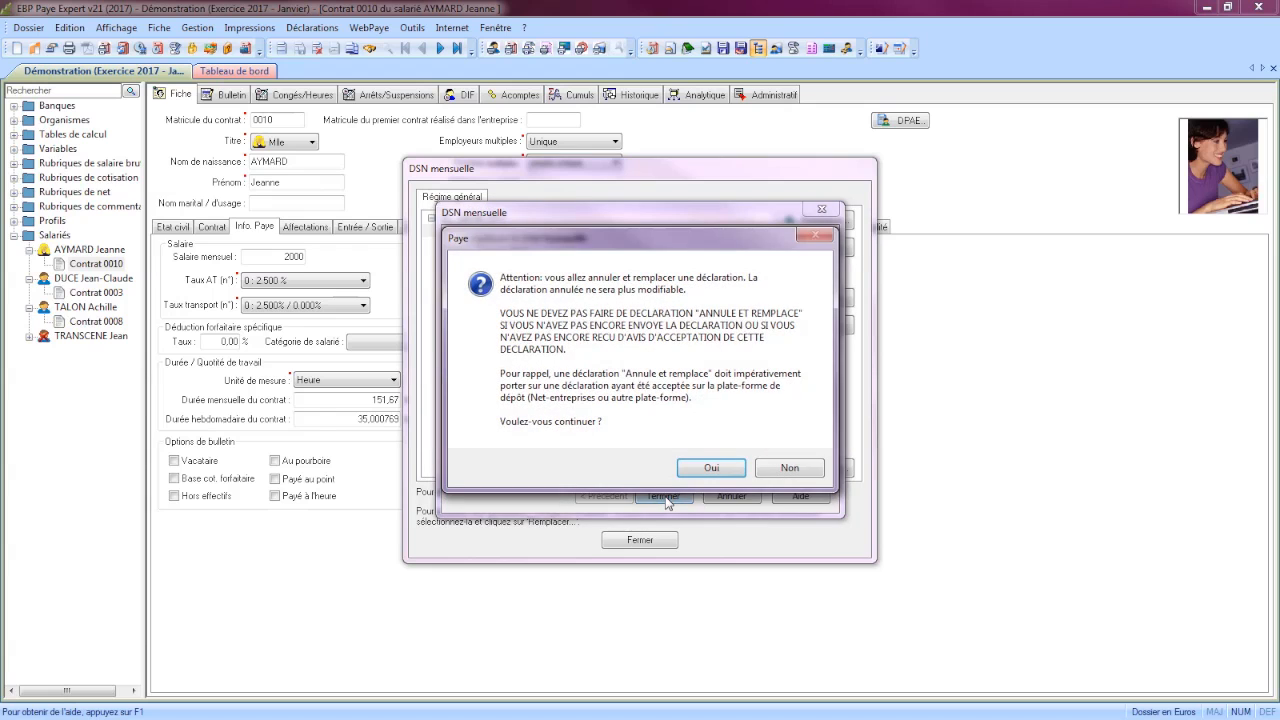
pyautogui.click(713, 469)
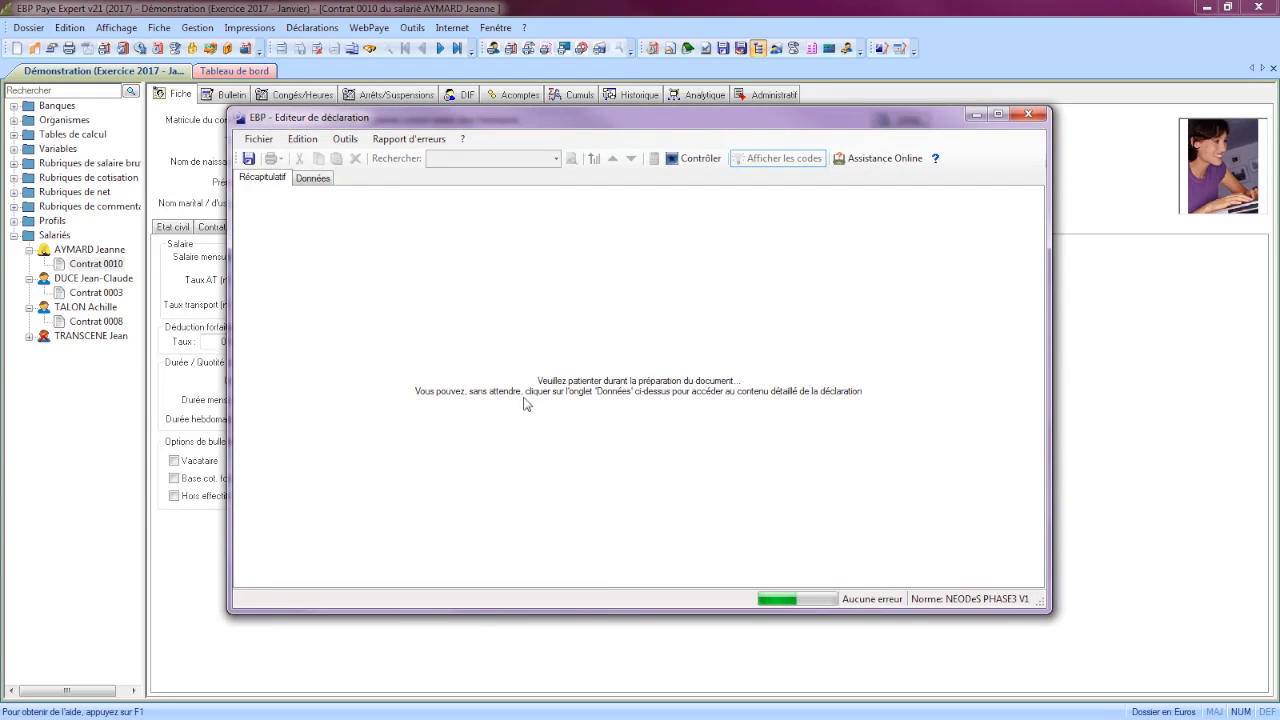
# Review the replacement declaration's data, save it, and close the declaration editor and the monthly DSN list.
pyautogui.click(324, 182)
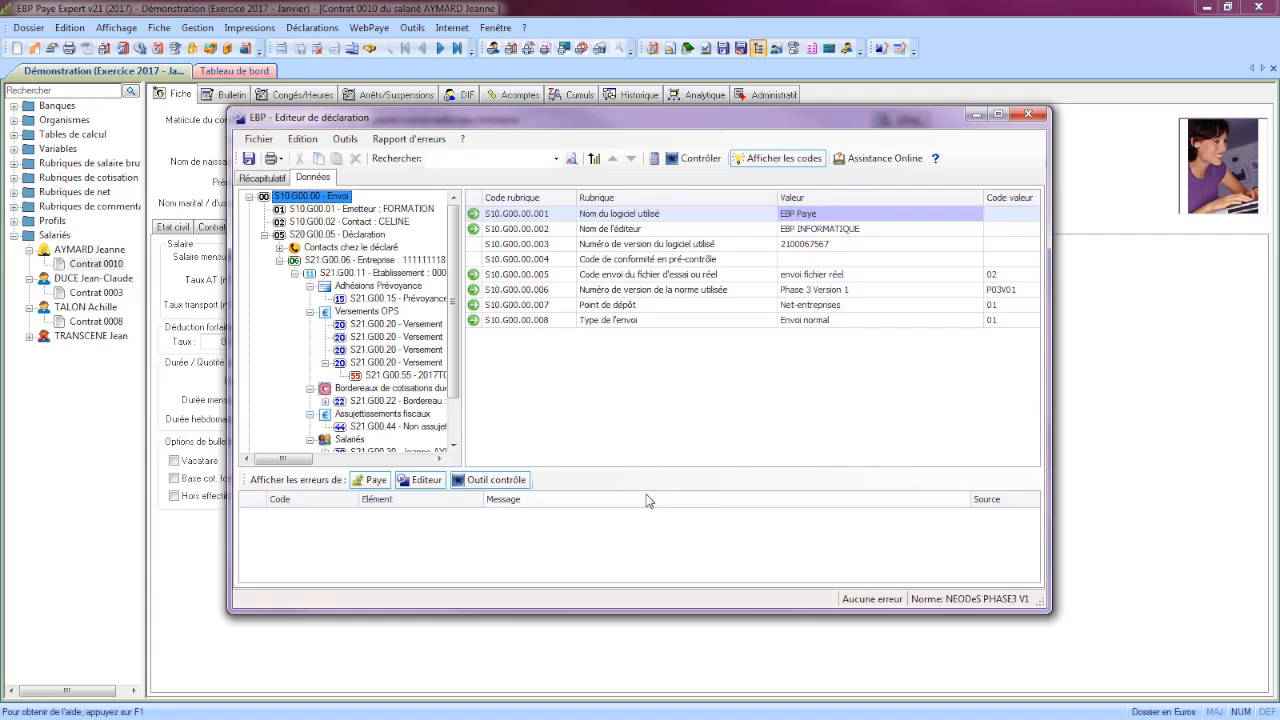
pyautogui.click(249, 160)
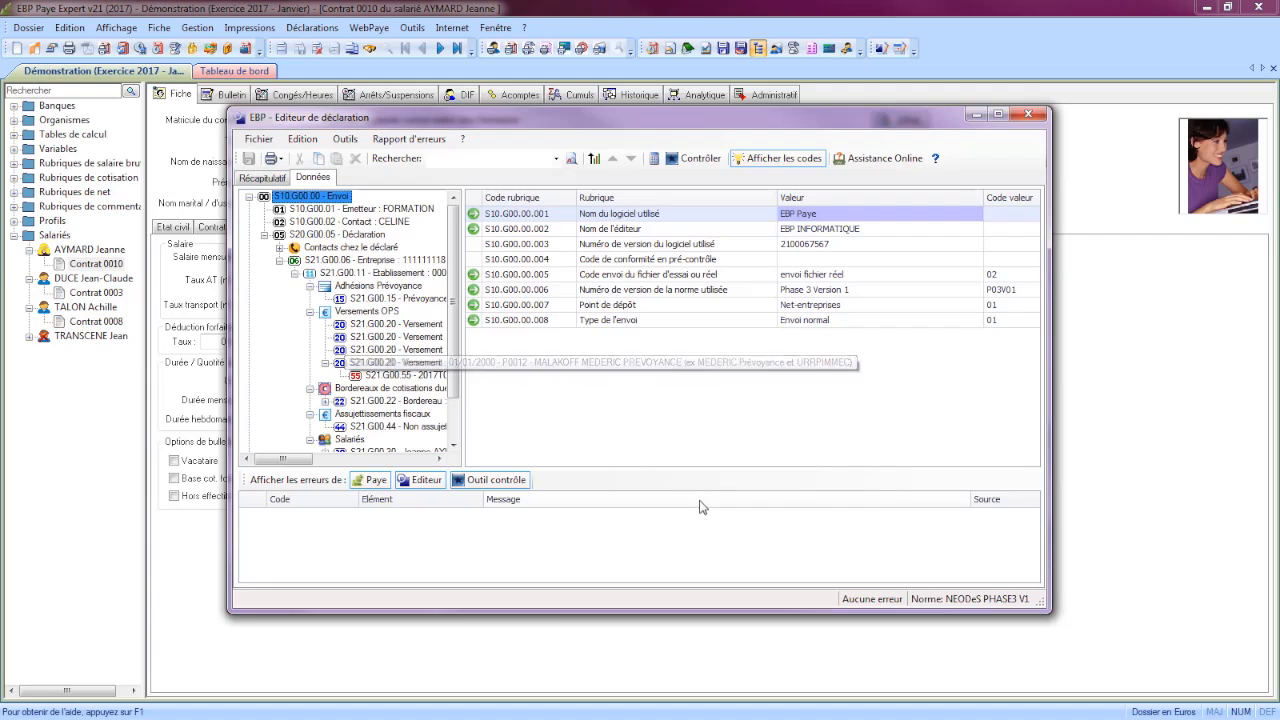
pyautogui.click(1029, 114)
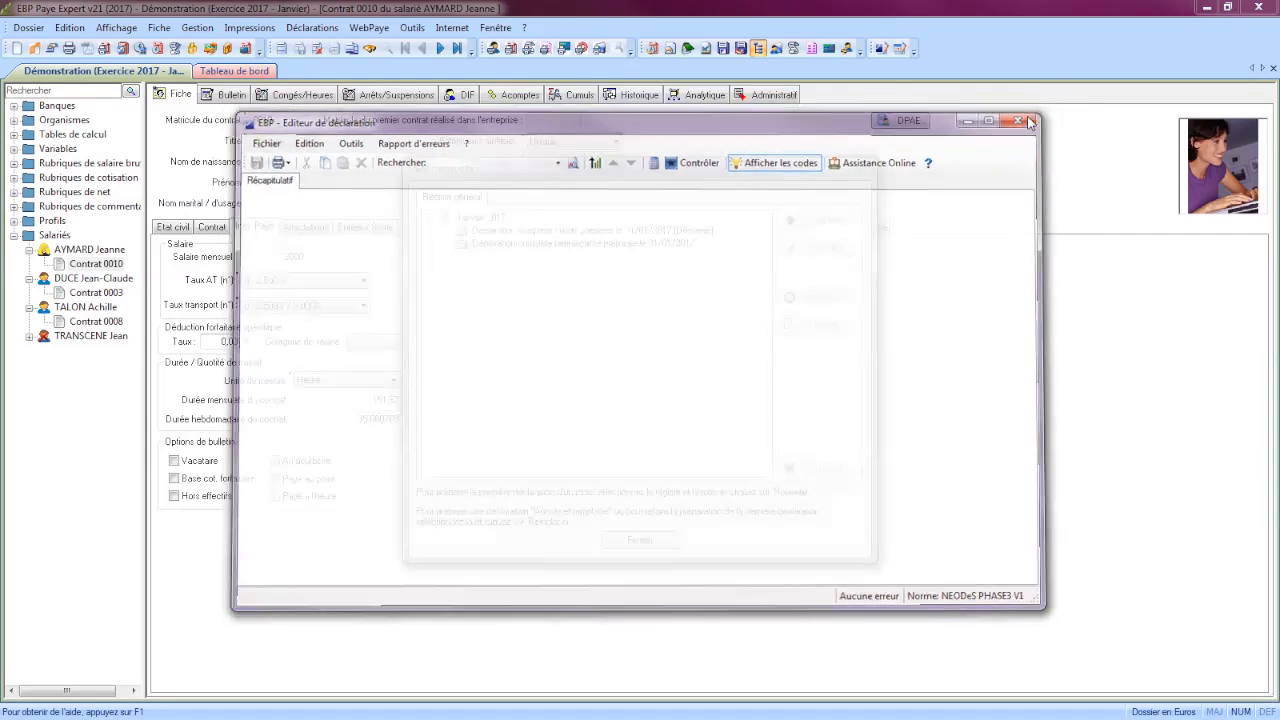
pyautogui.click(592, 245)
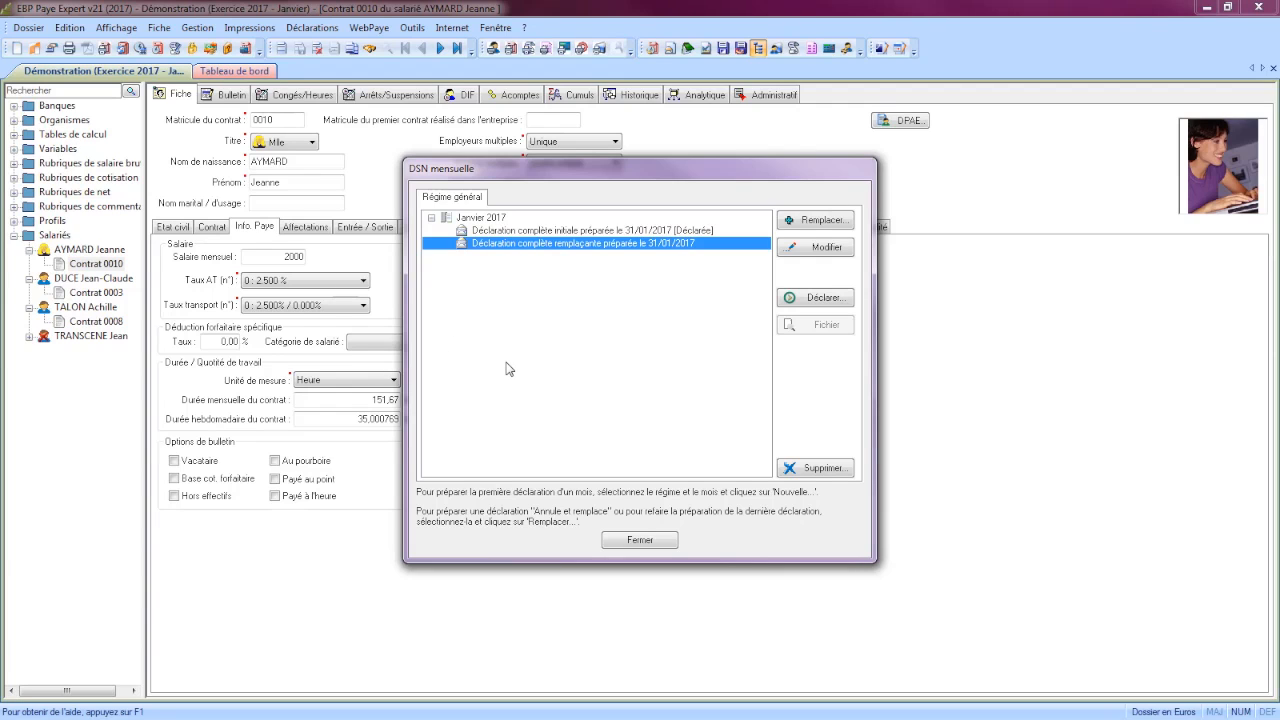
pyautogui.click(624, 541)
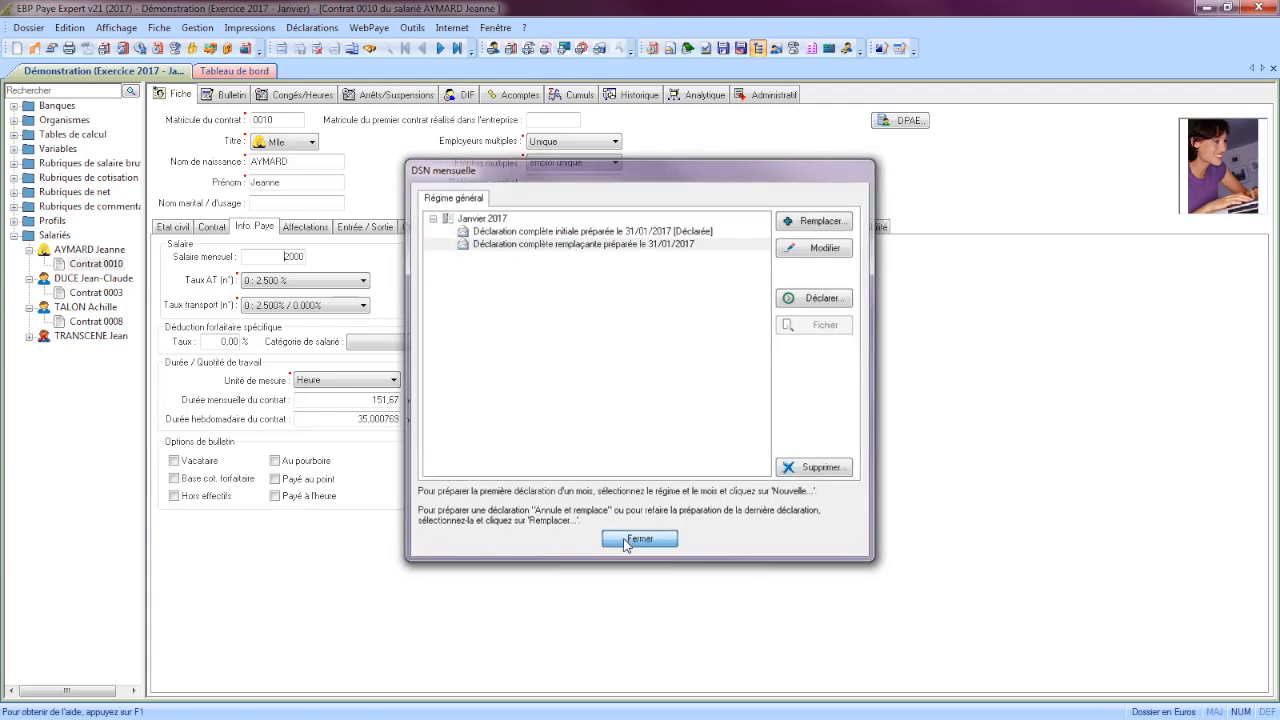